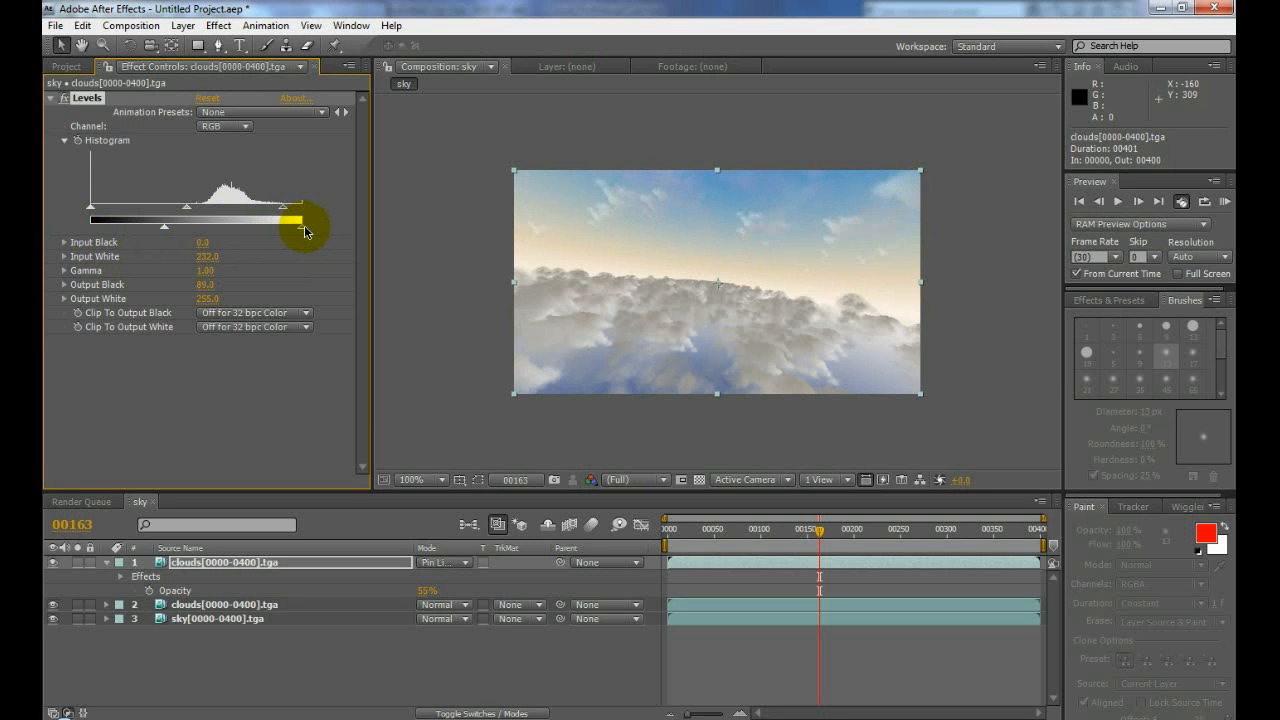
- Adjust the top clouds layer's Levels to gamma 1.05, input white 223, output black 76 and output white 252, and set its opacity to 50%
mouse_move(185, 206)
left_mouse_down()
mouse_move(214, 208)
mouse_move(154, 214)
mouse_move(179, 214)
left_mouse_up()
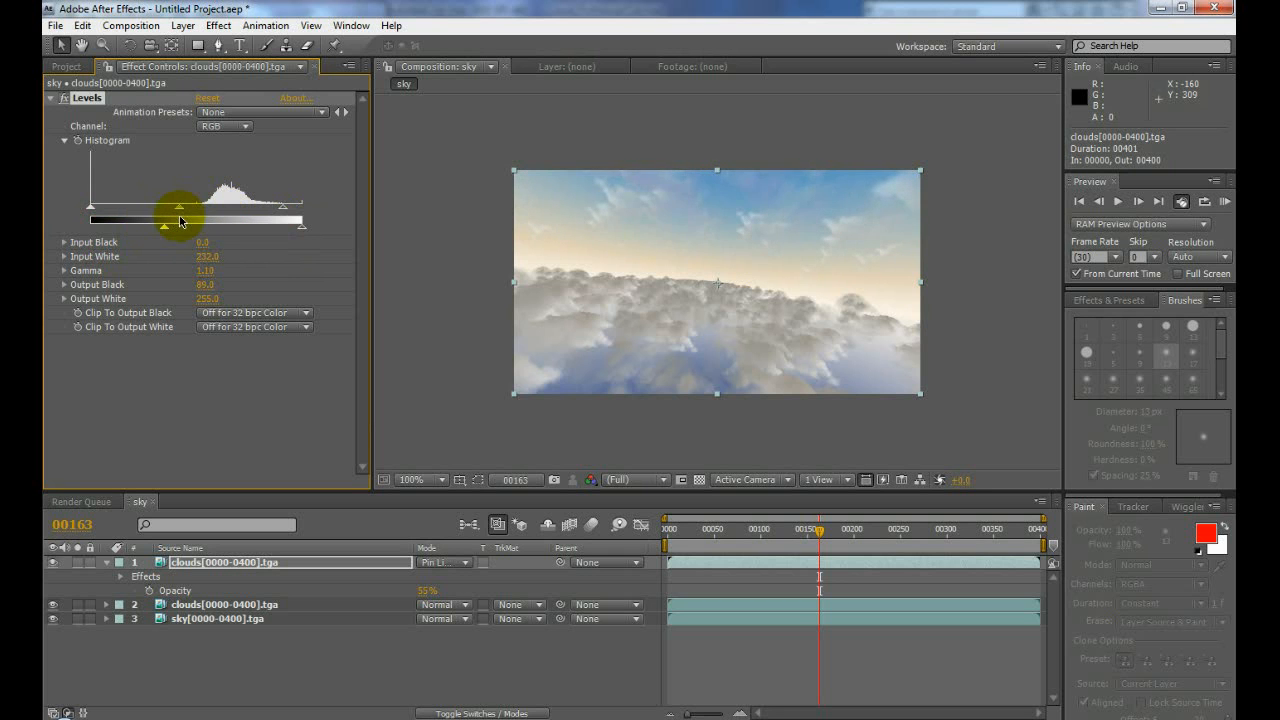
mouse_move(91, 207)
left_mouse_down()
mouse_move(117, 211)
mouse_move(90, 209)
left_mouse_up()
mouse_move(165, 227)
left_mouse_down()
mouse_move(114, 231)
mouse_move(153, 229)
left_mouse_up()
mouse_move(281, 213)
left_mouse_down()
mouse_move(297, 209)
mouse_move(237, 223)
mouse_move(276, 221)
left_mouse_up()
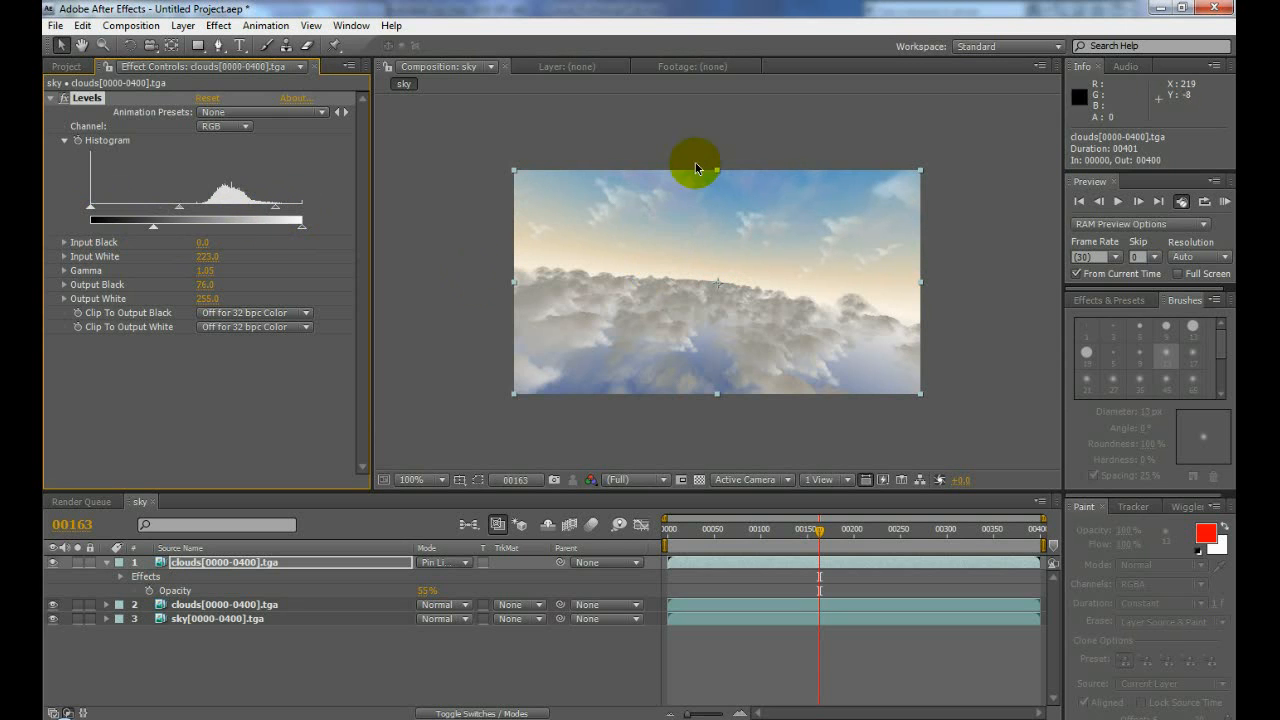
left_click_drag(303, 231, 296, 230)
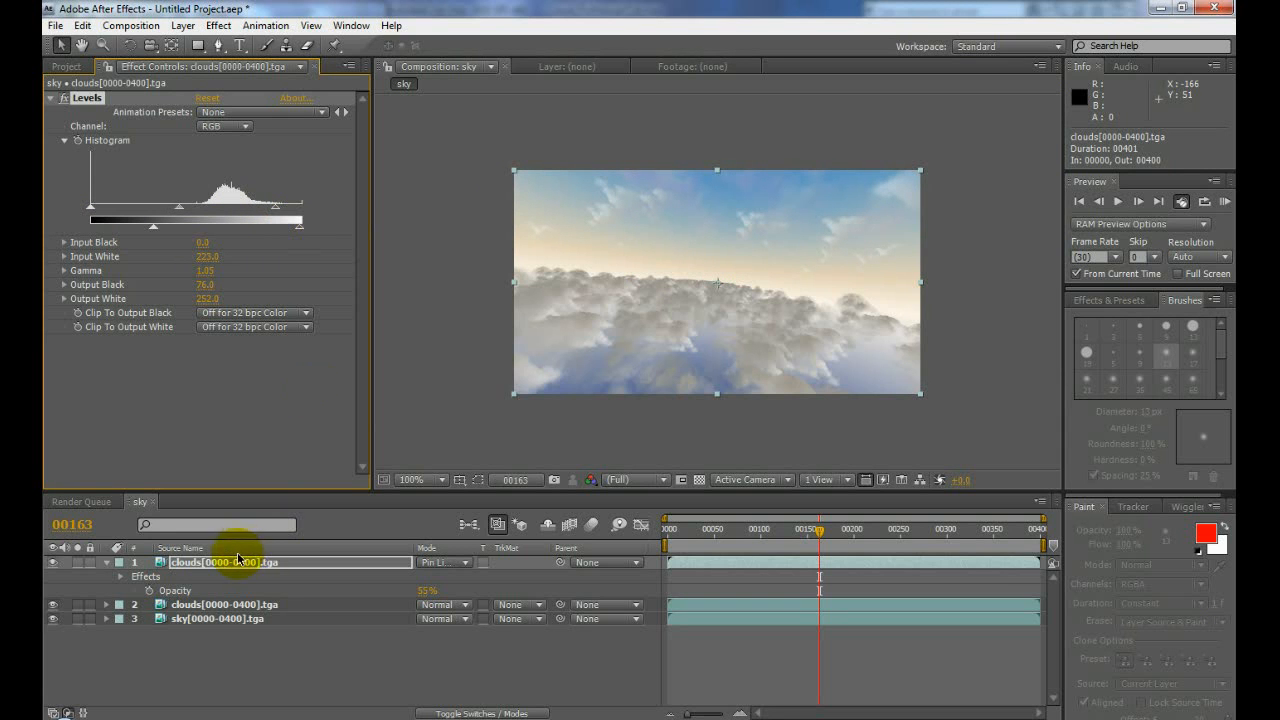
mouse_move(423, 591)
left_mouse_down()
mouse_move(404, 597)
mouse_move(466, 586)
mouse_move(428, 594)
left_mouse_up()
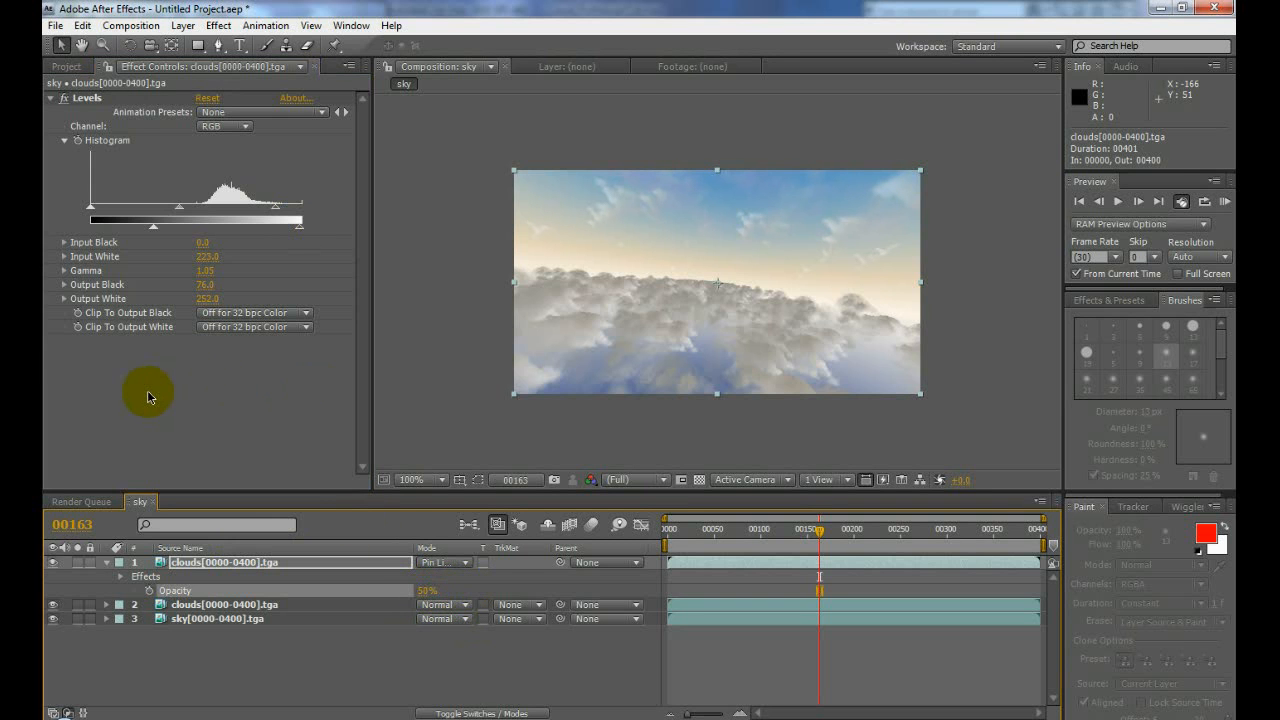
- Add the CC Force Motion Blur effect to the top clouds layer and place it above Levels in the effect order
right_click(140, 425)
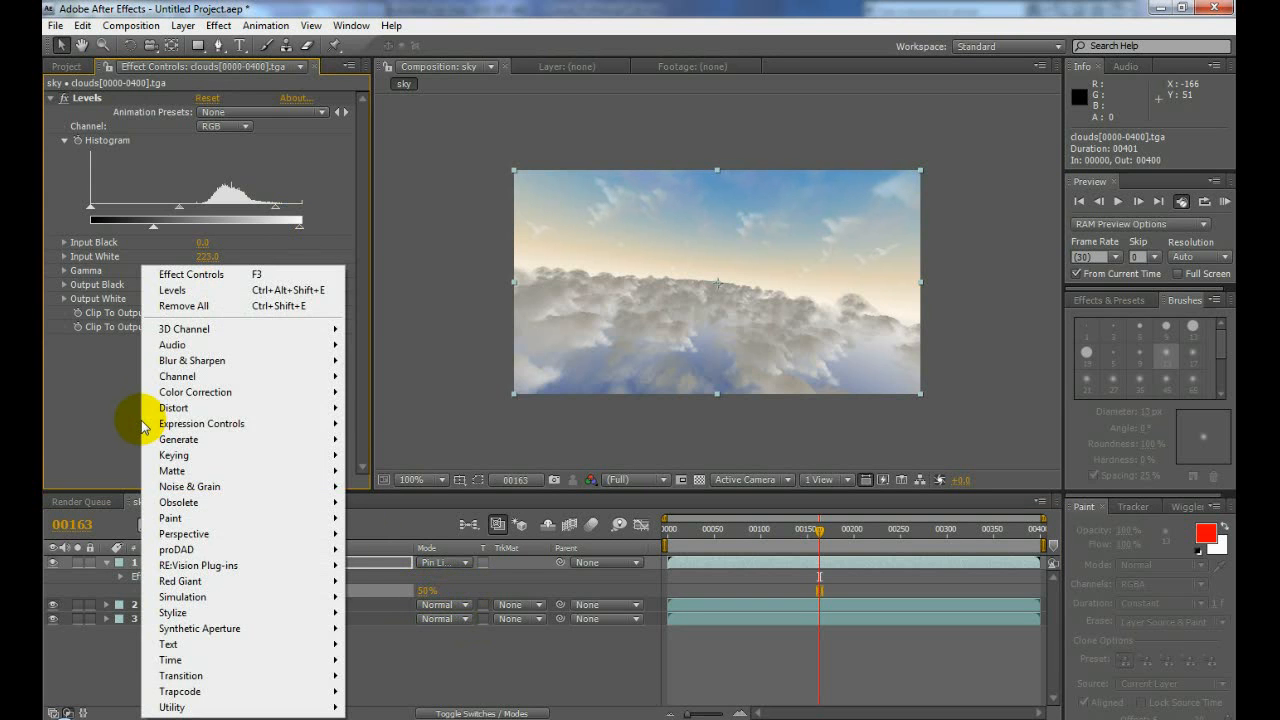
mouse_move(157, 660)
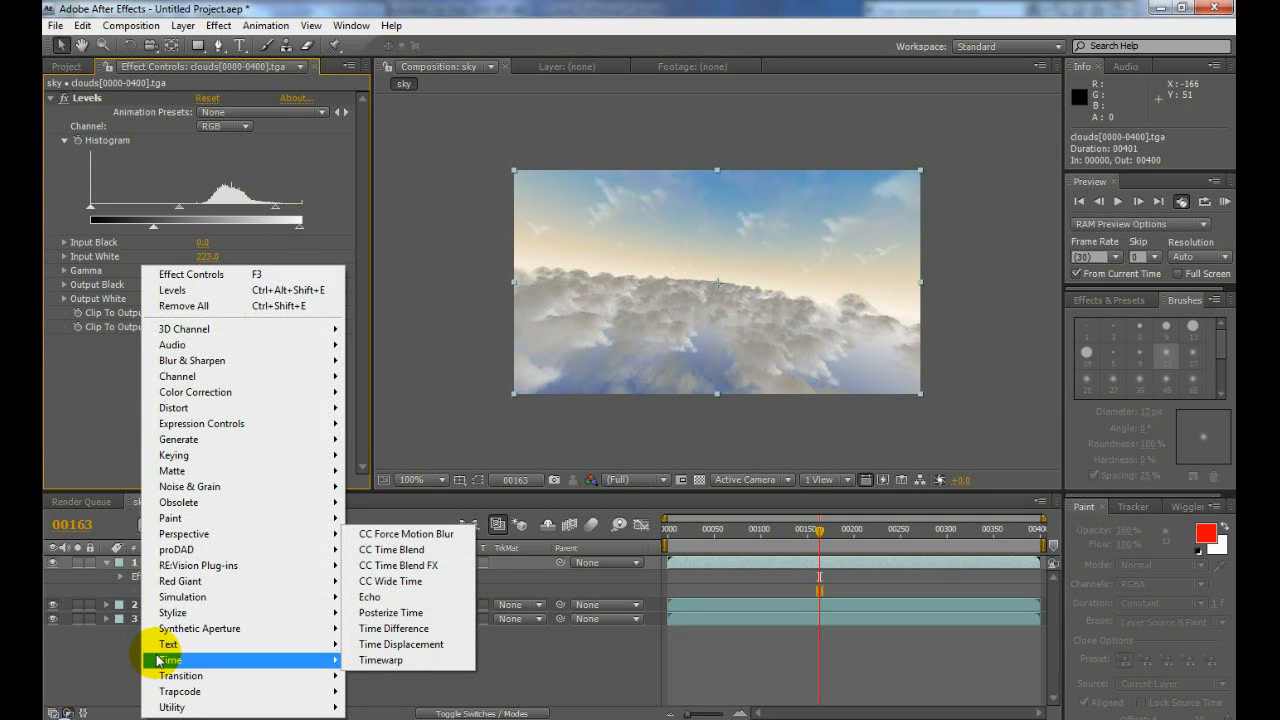
left_click(404, 537)
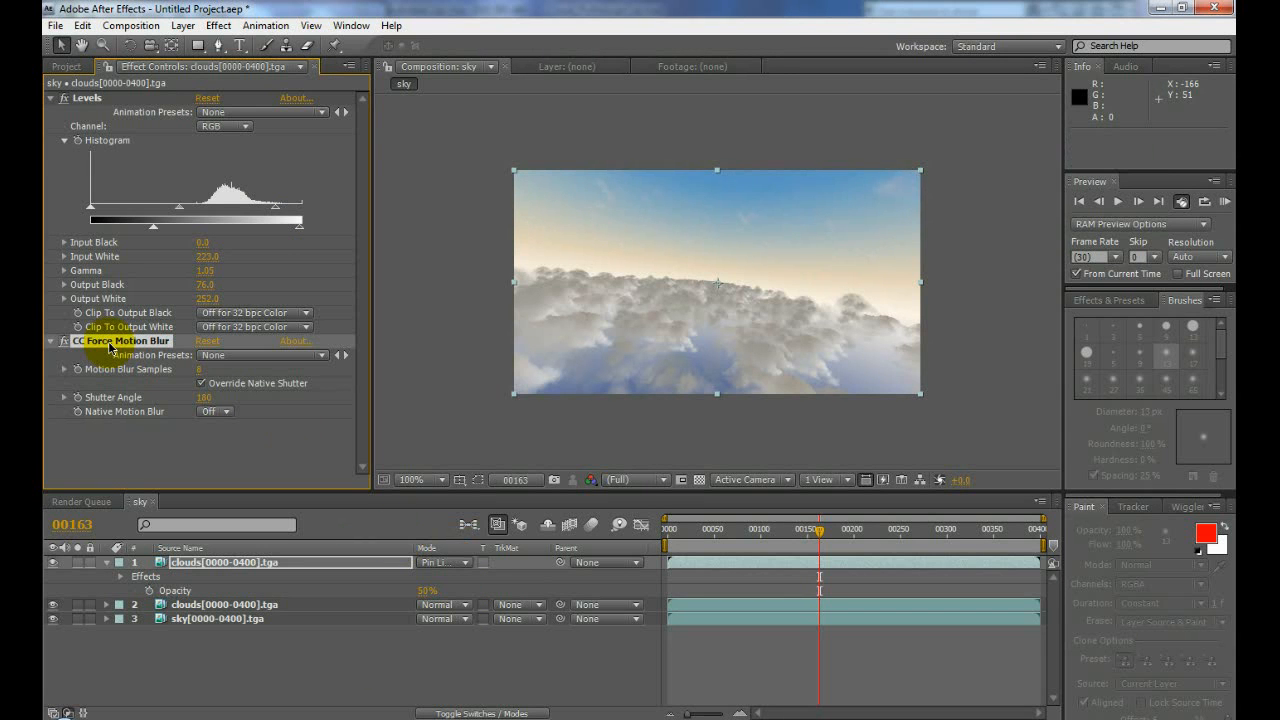
left_click_drag(86, 342, 86, 100)
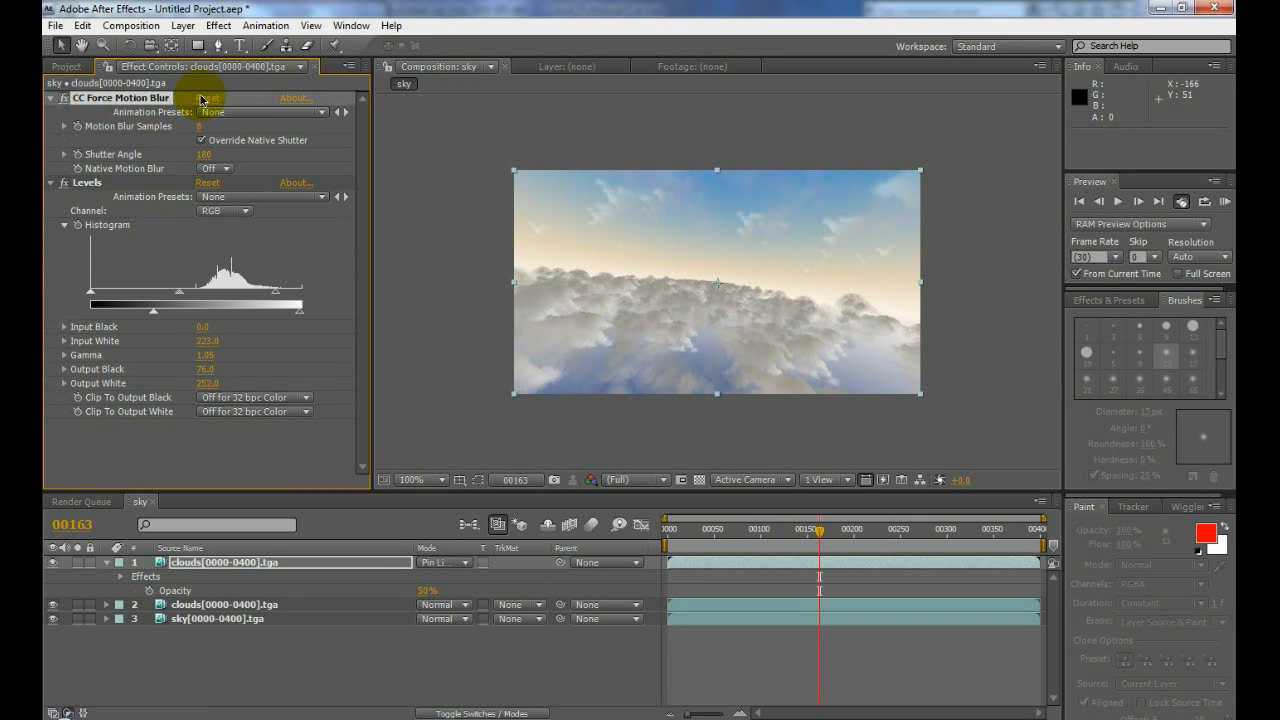
- Set CC Force Motion Blur's shutter angle to 2806 and its samples to 17, and the top clouds layer's opacity to 66%
left_click_drag(203, 157, 705, 187)
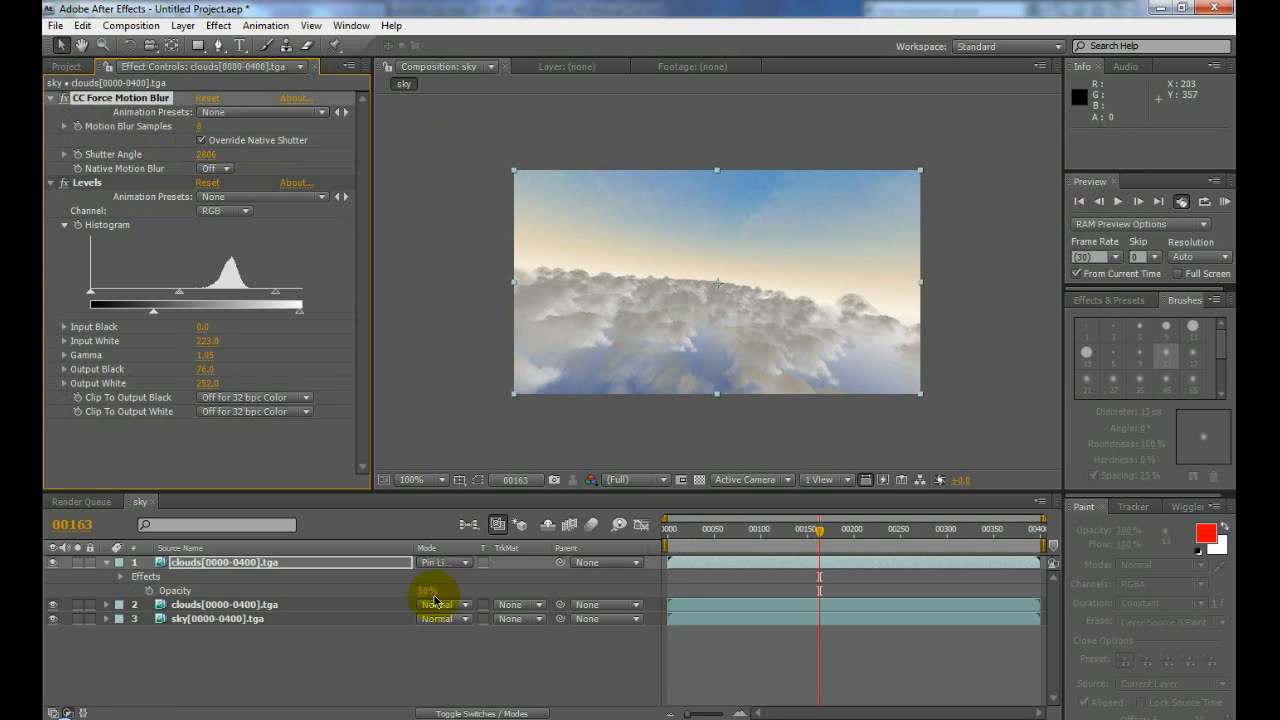
mouse_move(425, 591)
left_mouse_down()
mouse_move(445, 590)
mouse_move(414, 590)
mouse_move(431, 589)
left_mouse_up()
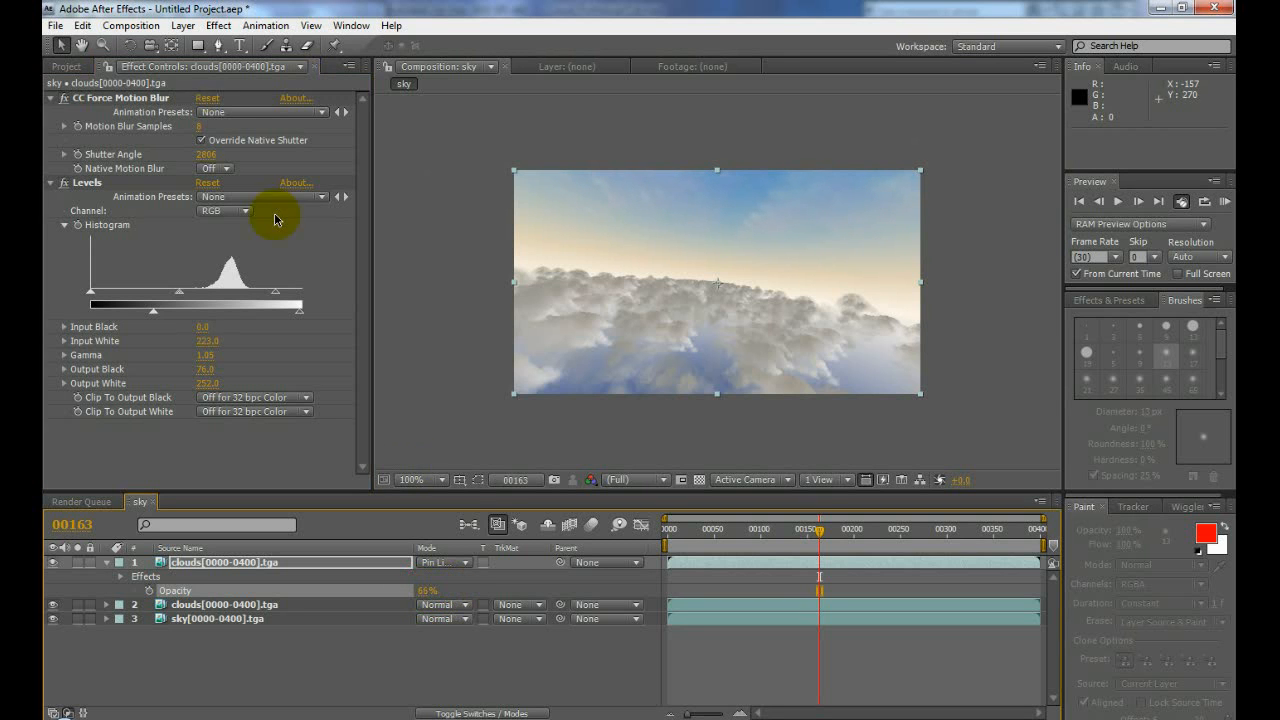
mouse_move(200, 128)
left_mouse_down()
mouse_move(188, 136)
mouse_move(212, 121)
mouse_move(200, 129)
left_mouse_up()
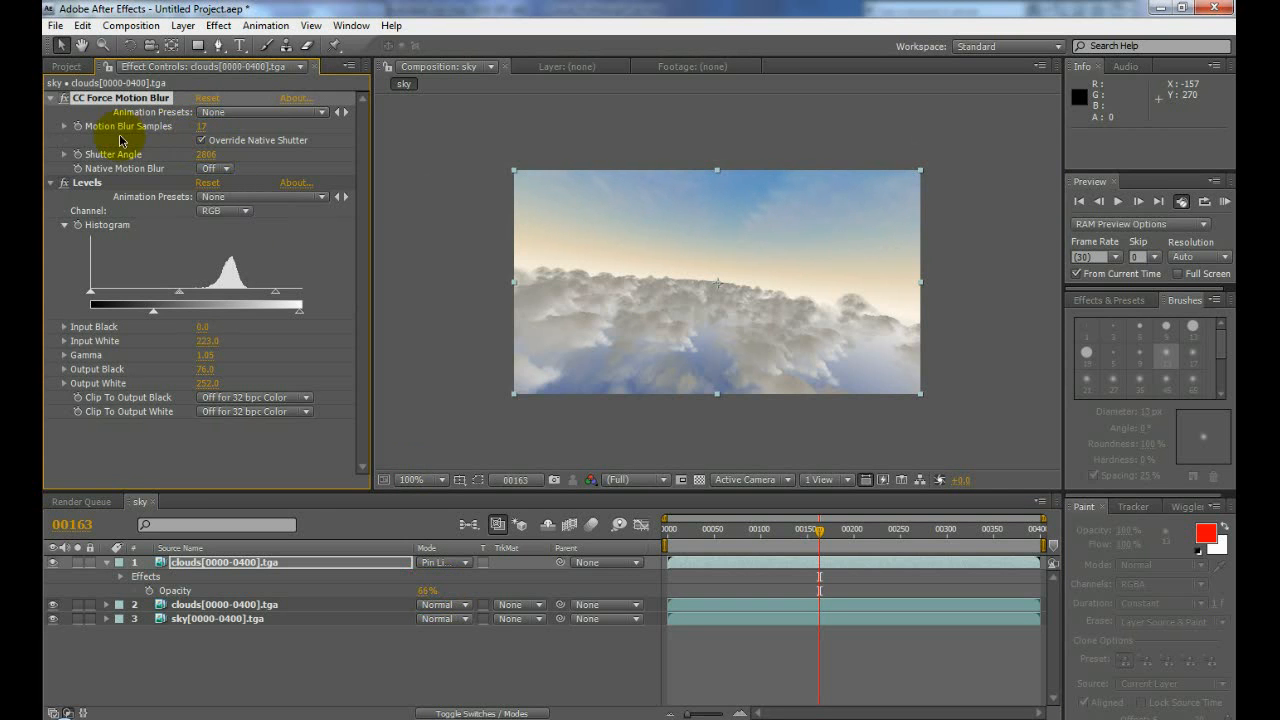
- At frame 119, set the Levels output black to 119, output white to 248, input white to 228 and gamma to 0.95
left_click_drag(742, 531, 779, 530)
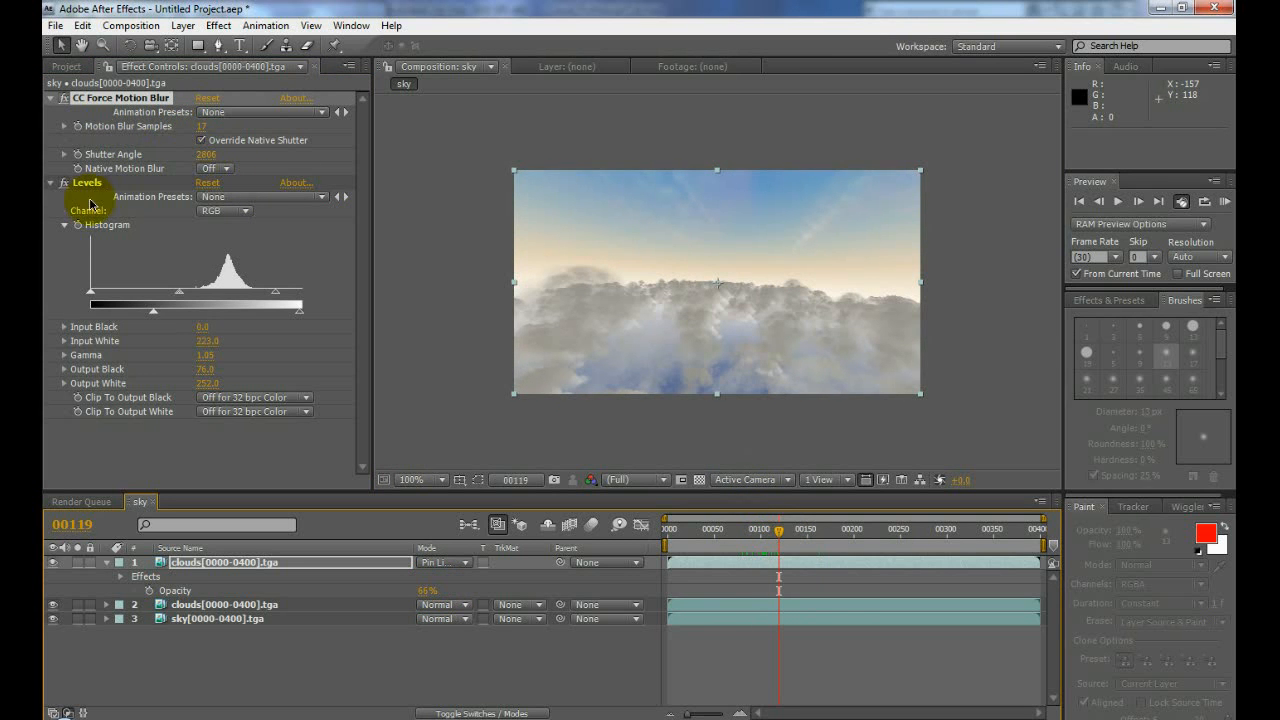
left_click_drag(157, 314, 190, 320)
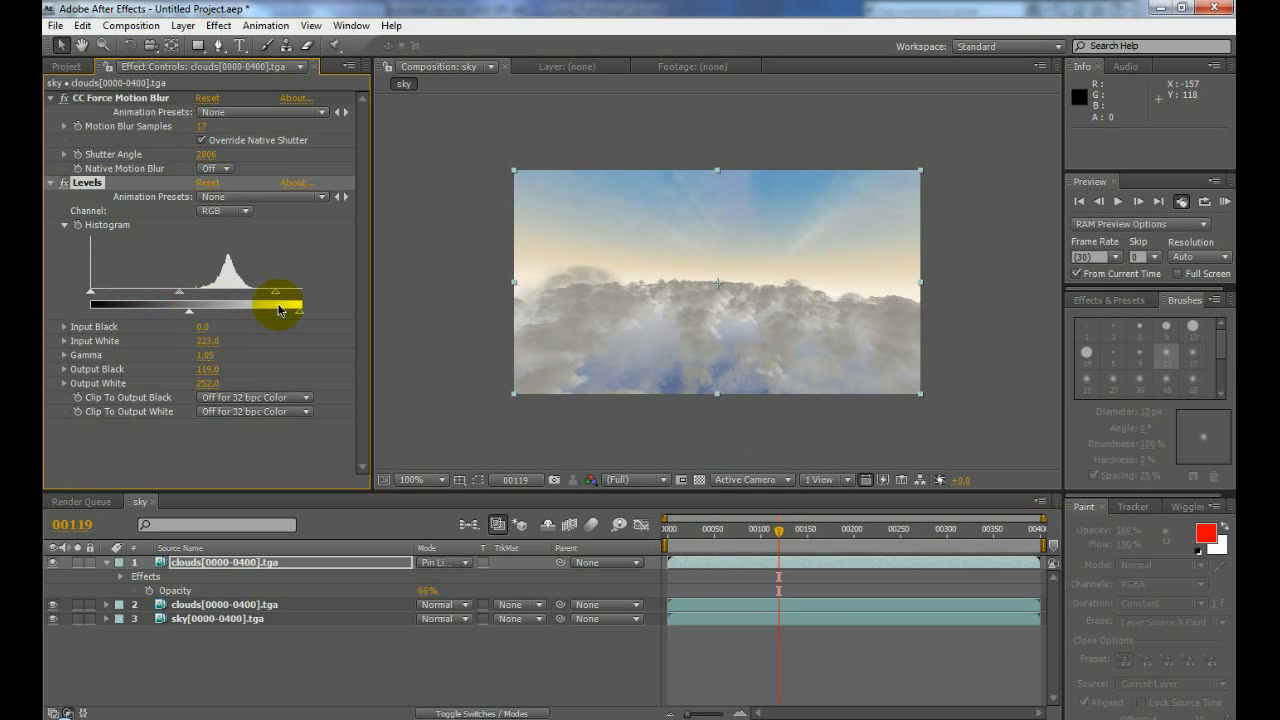
left_click_drag(276, 291, 295, 313)
mouse_move(182, 291)
left_mouse_down()
mouse_move(200, 294)
mouse_move(181, 303)
left_mouse_up()
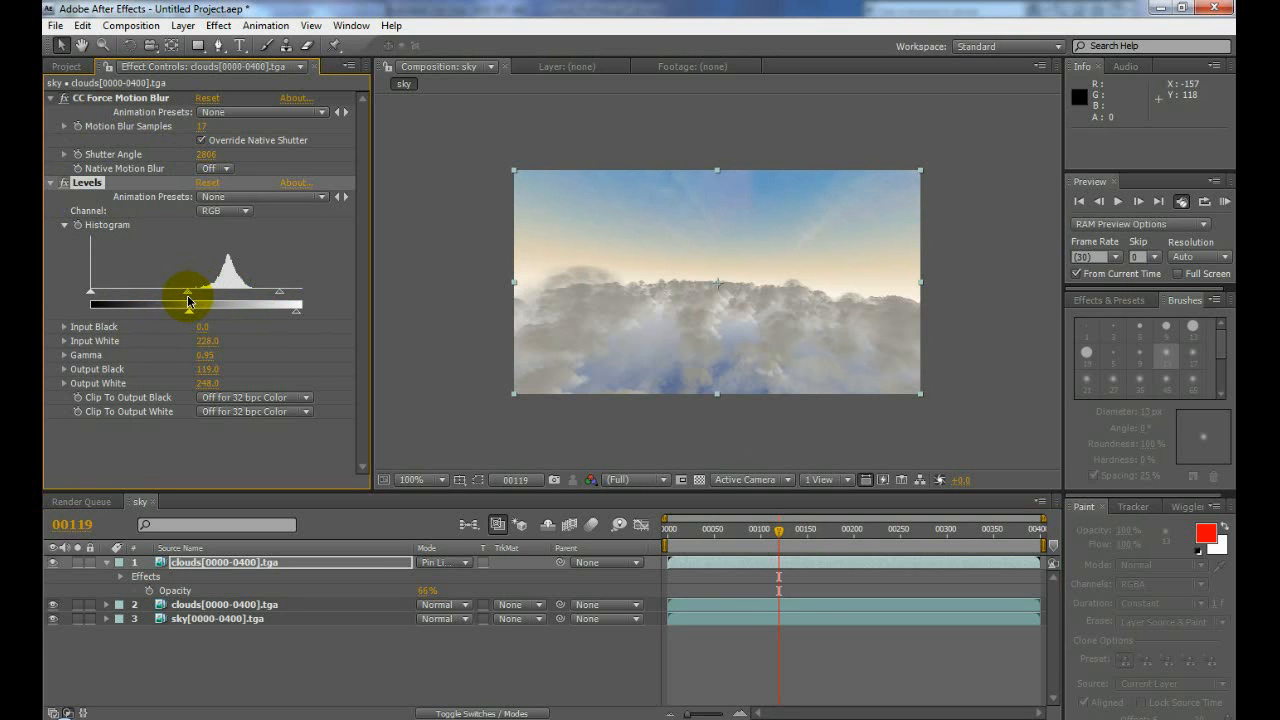
- Add CC Vector Blur to the top clouds layer, place it above Levels, and set its amount to 26
right_click(225, 565)
mouse_move(259, 432)
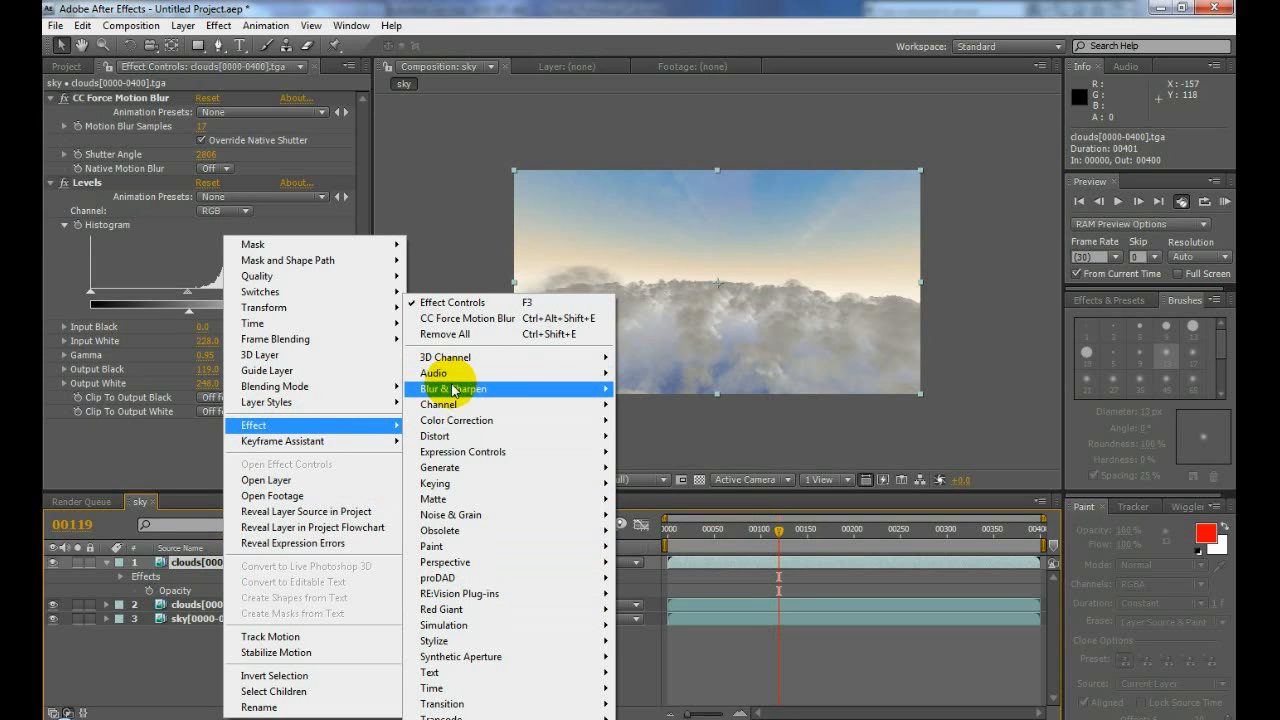
mouse_move(450, 388)
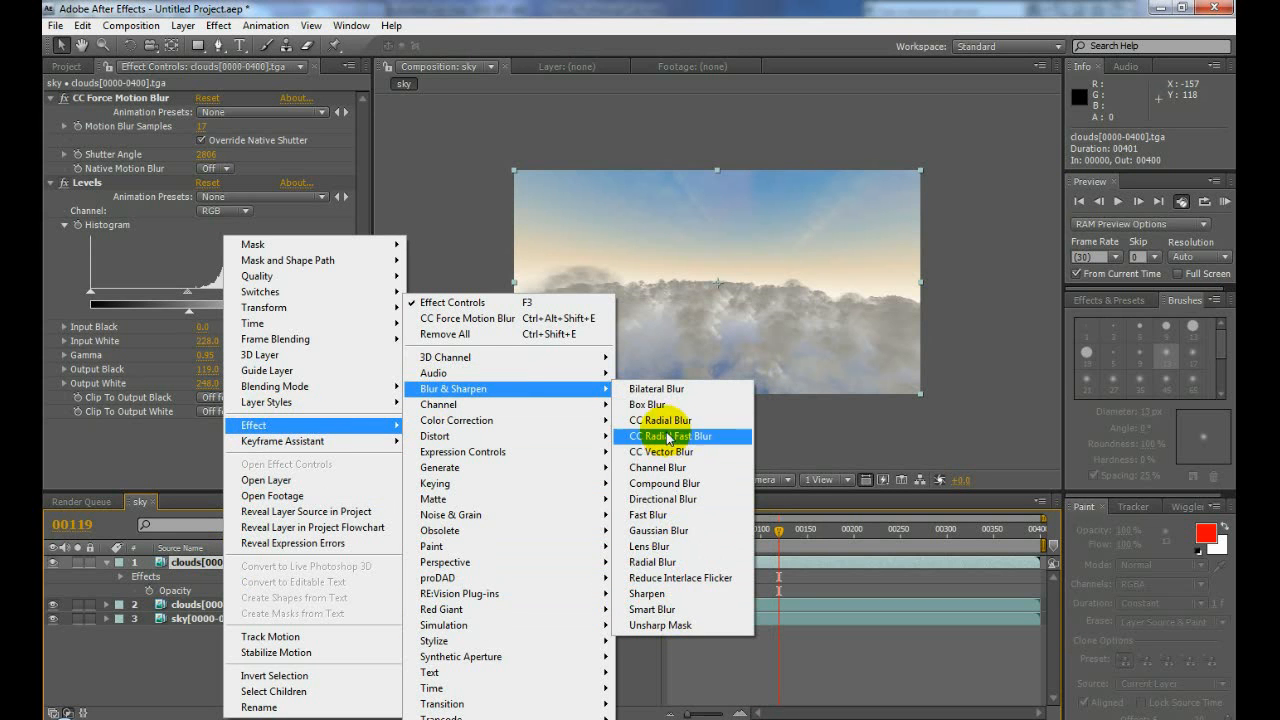
left_click(670, 452)
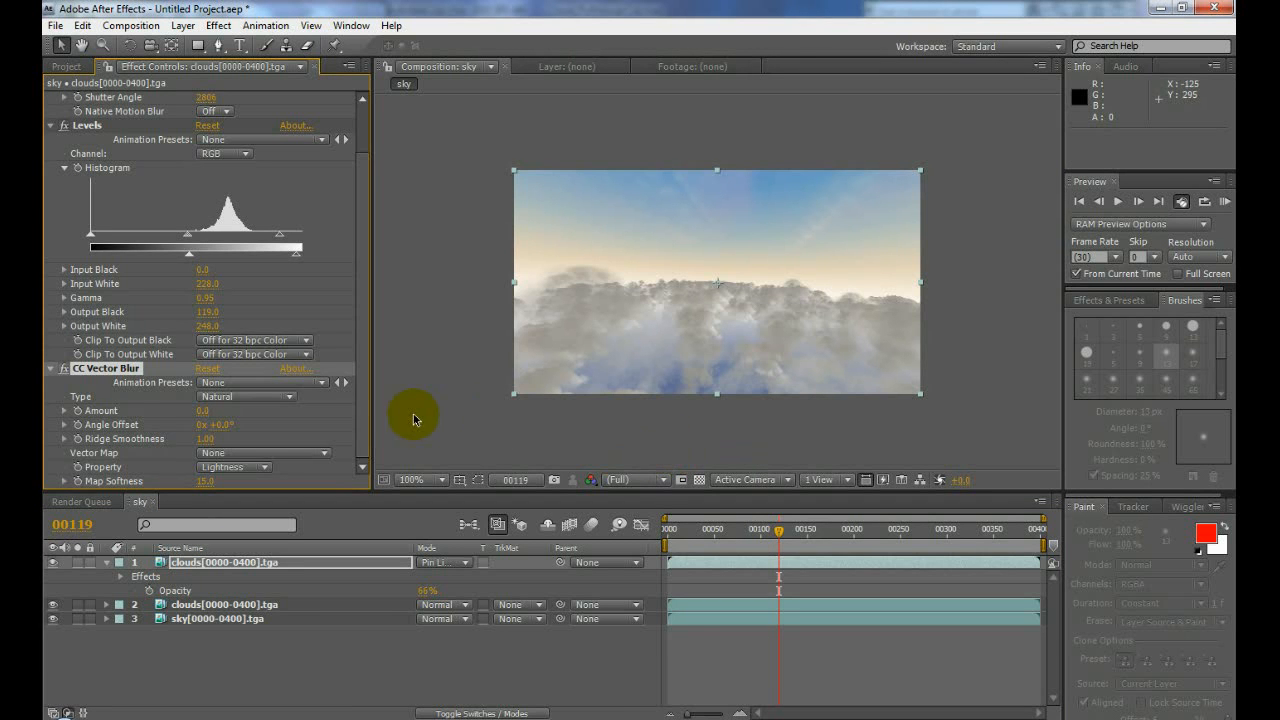
left_click_drag(126, 368, 108, 127)
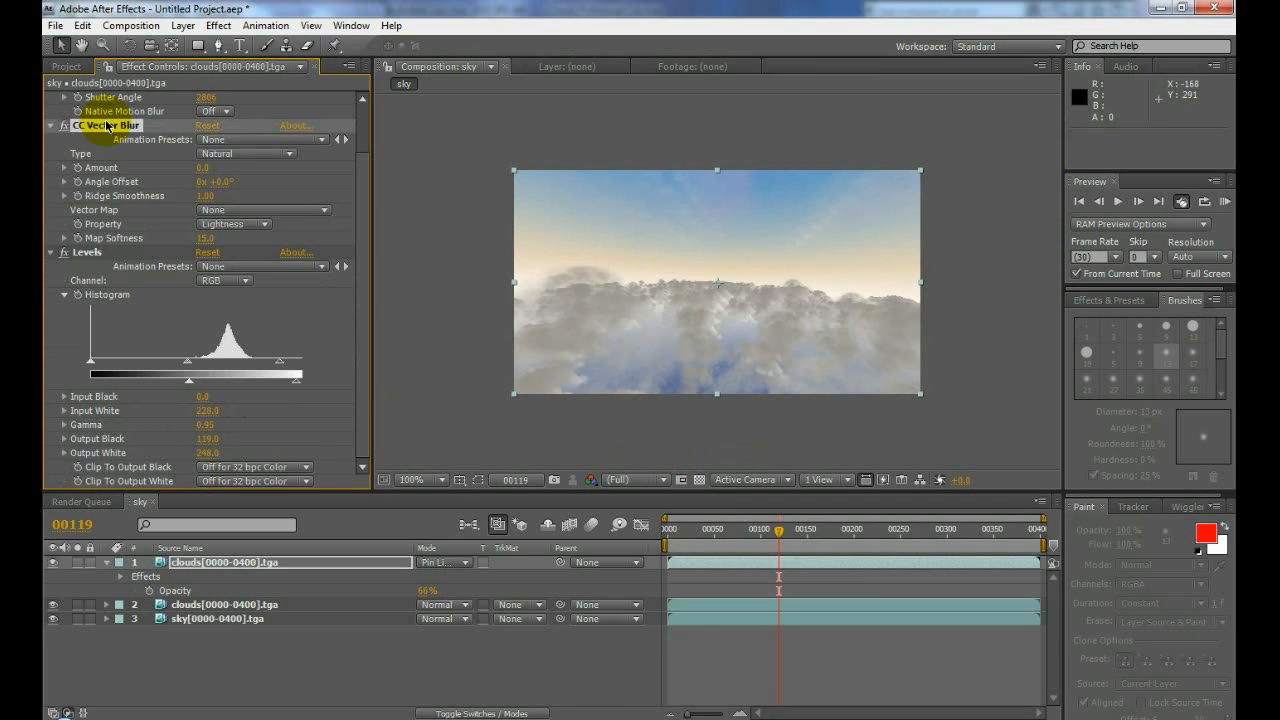
left_click_drag(205, 167, 214, 151)
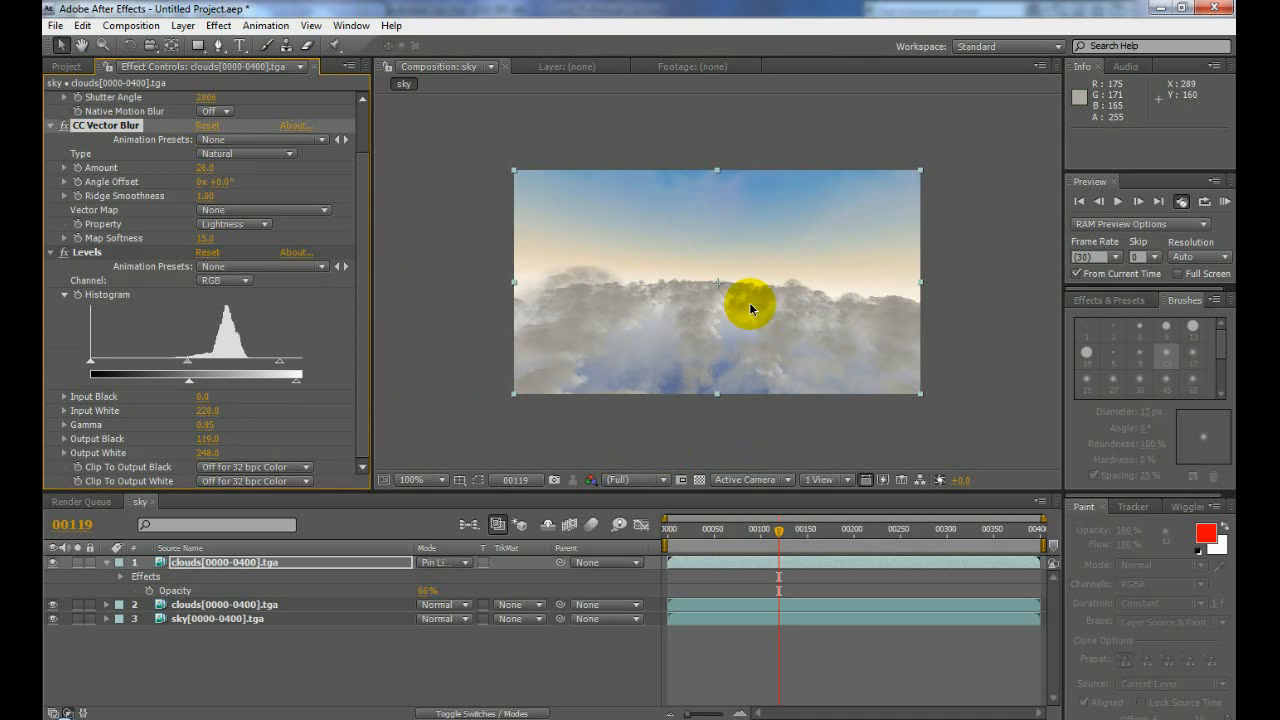
- Raise the top clouds layer's opacity to 77% and set the Levels gamma to 1.04
mouse_move(427, 591)
left_mouse_down()
mouse_move(471, 587)
mouse_move(433, 589)
mouse_move(444, 585)
left_mouse_up()
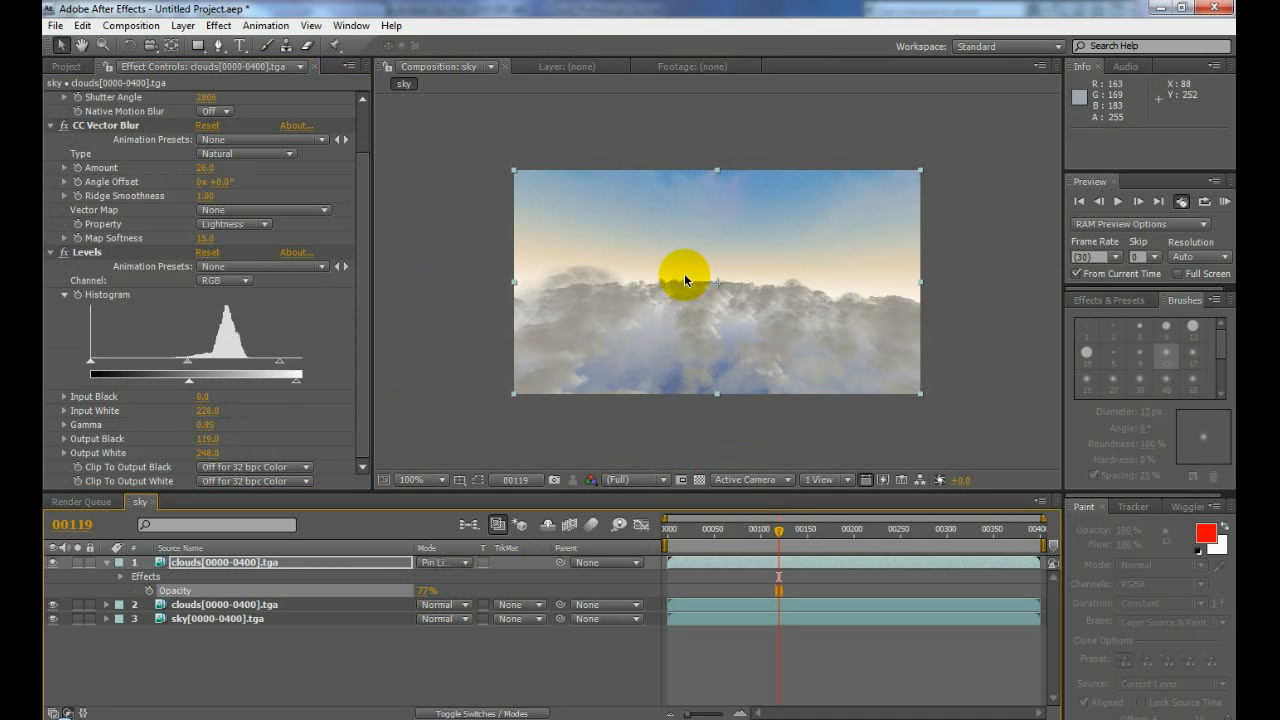
mouse_move(188, 362)
left_mouse_down()
mouse_move(207, 366)
mouse_move(183, 376)
left_mouse_up()
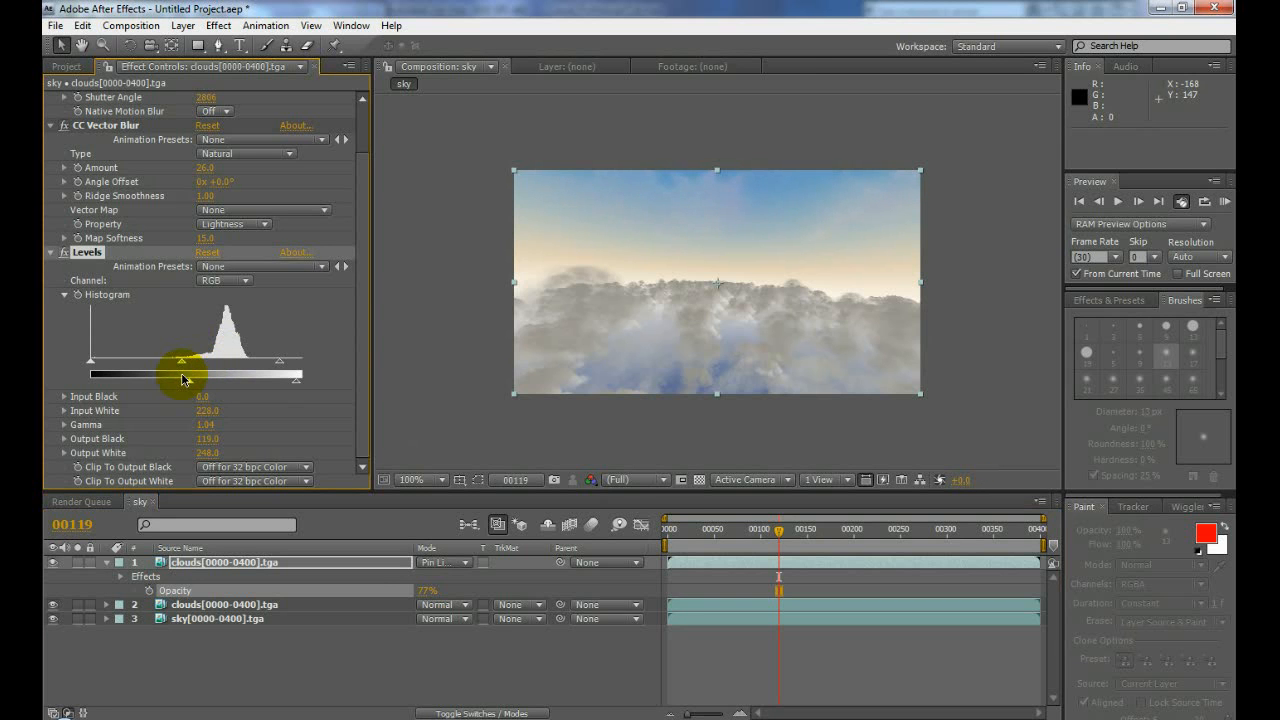
- At frame 97, set CC Vector Blur's map softness to 23.2 and its ridge smoothness to 2
left_click_drag(702, 535, 758, 531)
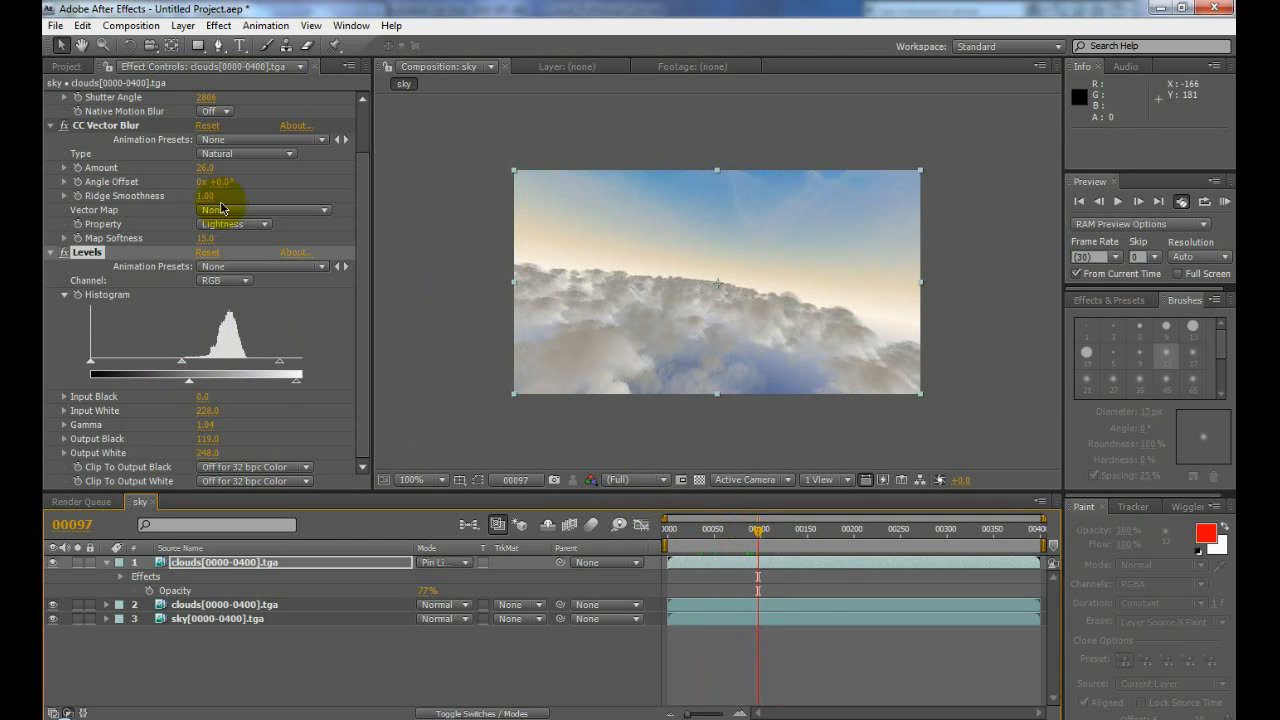
left_click_drag(204, 240, 300, 266)
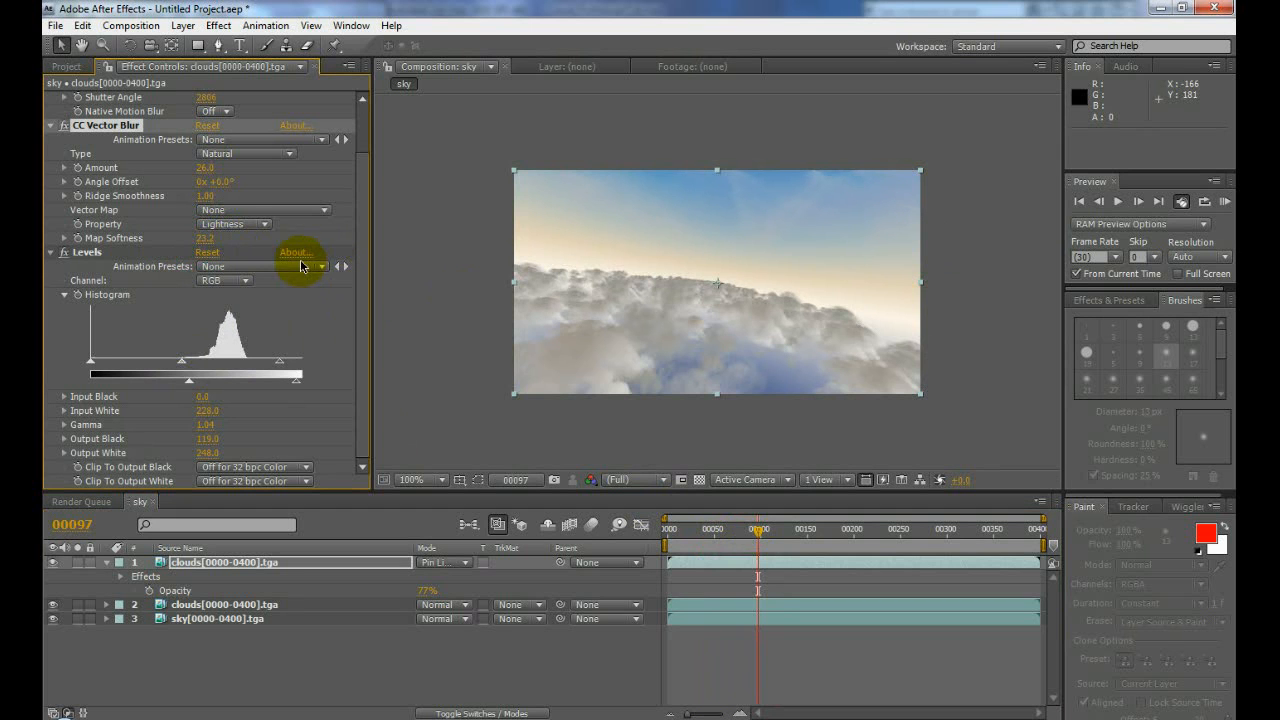
left_click_drag(207, 196, 213, 196)
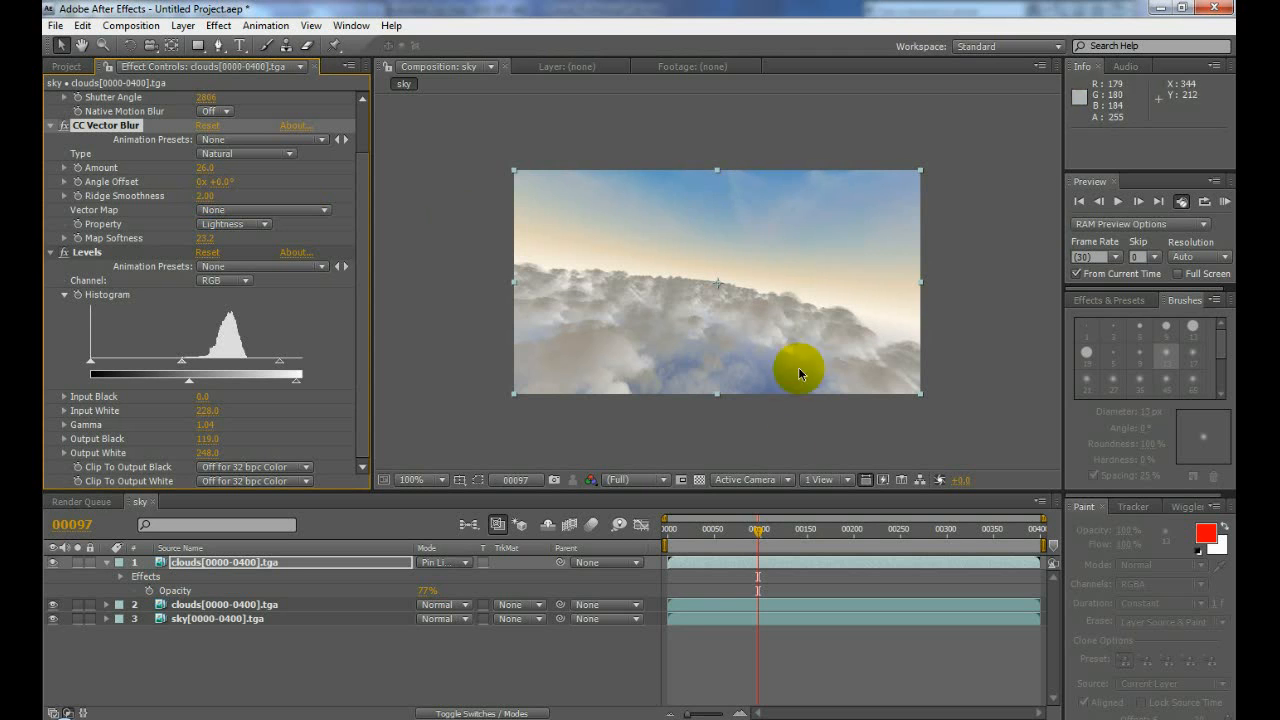
- Play a RAM preview of the composition from the first frame to check the cloud motion, and stop it
left_click_drag(706, 533, 742, 533)
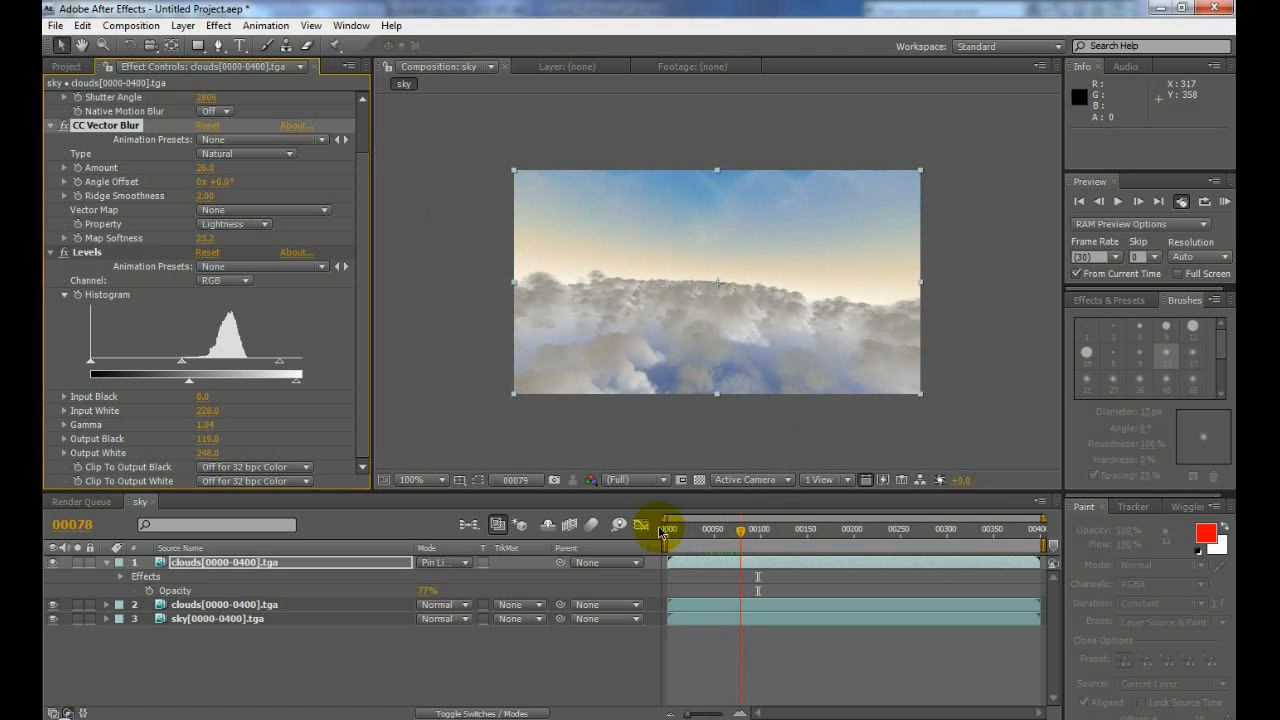
key("Home")
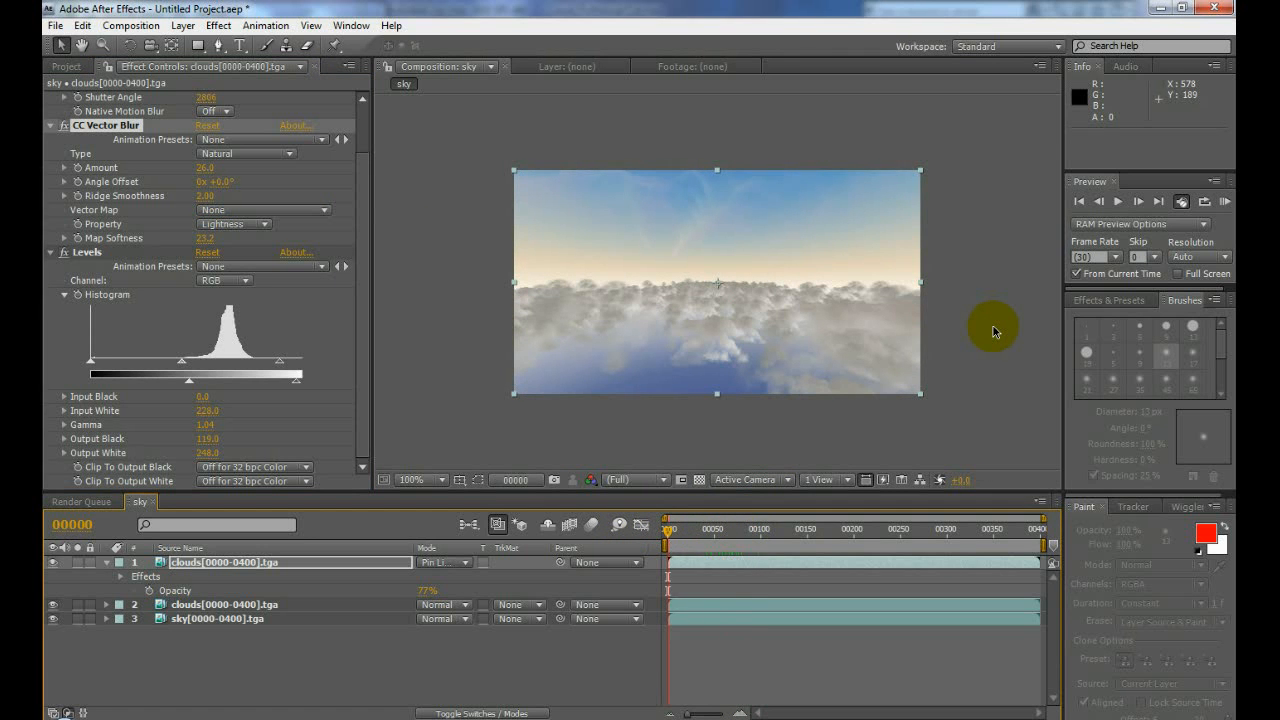
left_click(1224, 203)
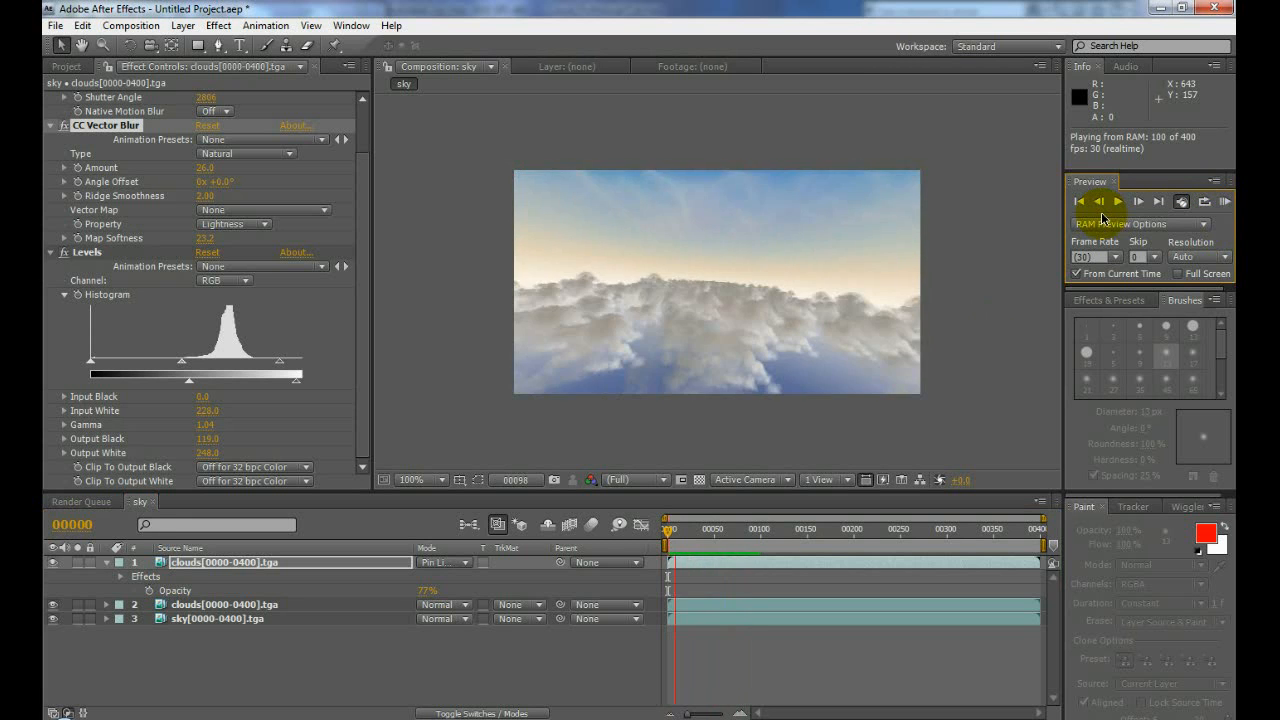
key("space")
- At frame 27, reduce CC Vector Blur's amount to 19 and CC Force Motion Blur to a 1766 shutter angle and 7 samples
left_click_drag(669, 532, 693, 532)
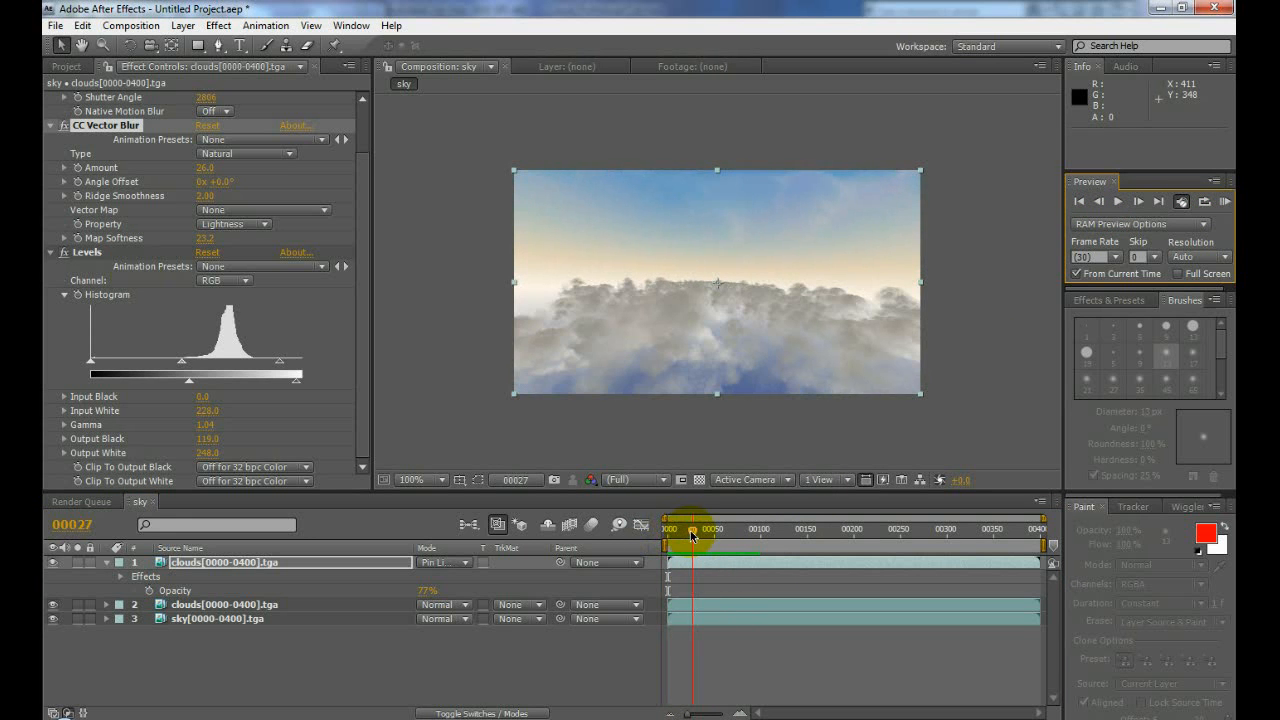
mouse_move(203, 170)
left_mouse_down()
mouse_move(153, 181)
mouse_move(196, 169)
left_mouse_up()
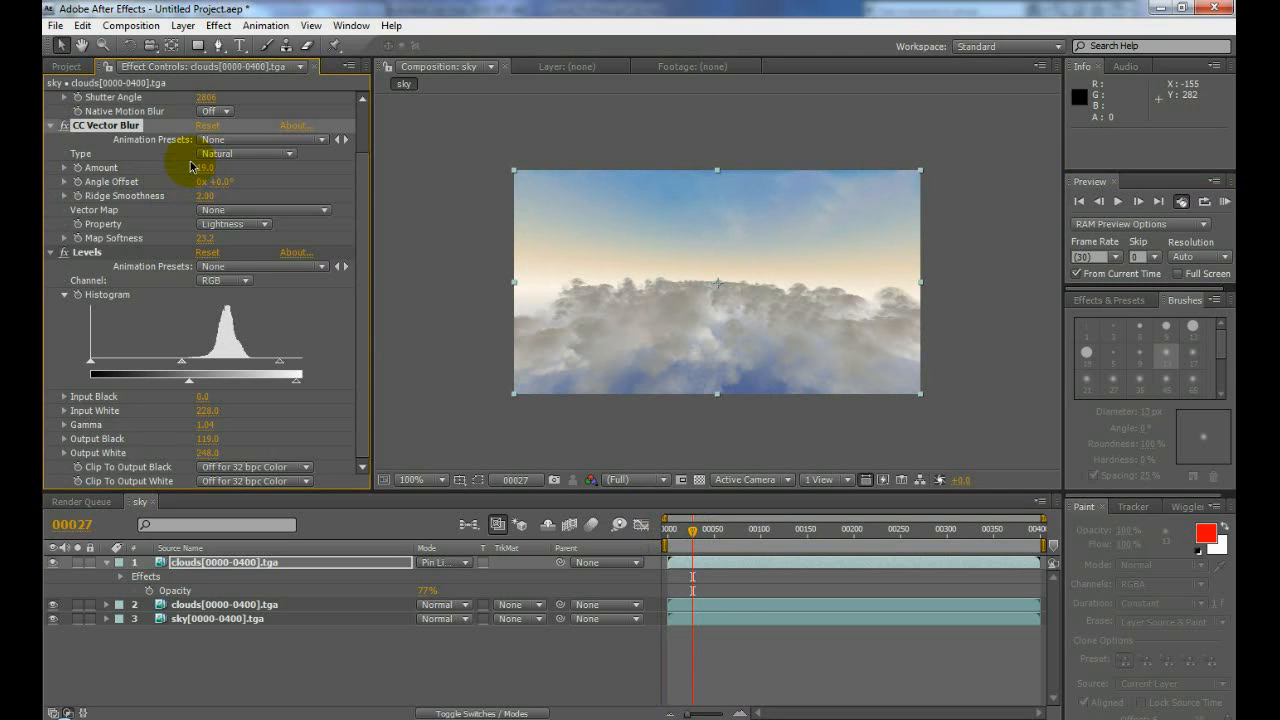
left_click_drag(366, 176, 364, 128)
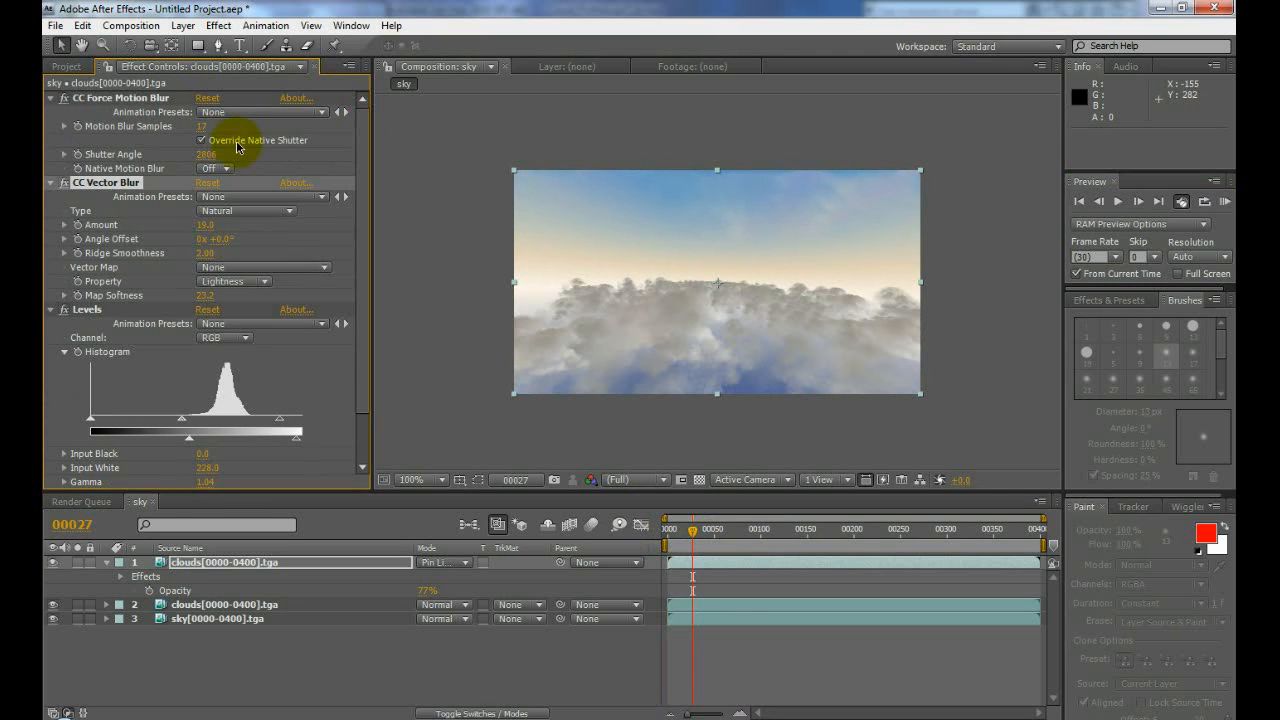
left_click_drag(207, 155, 45, 596)
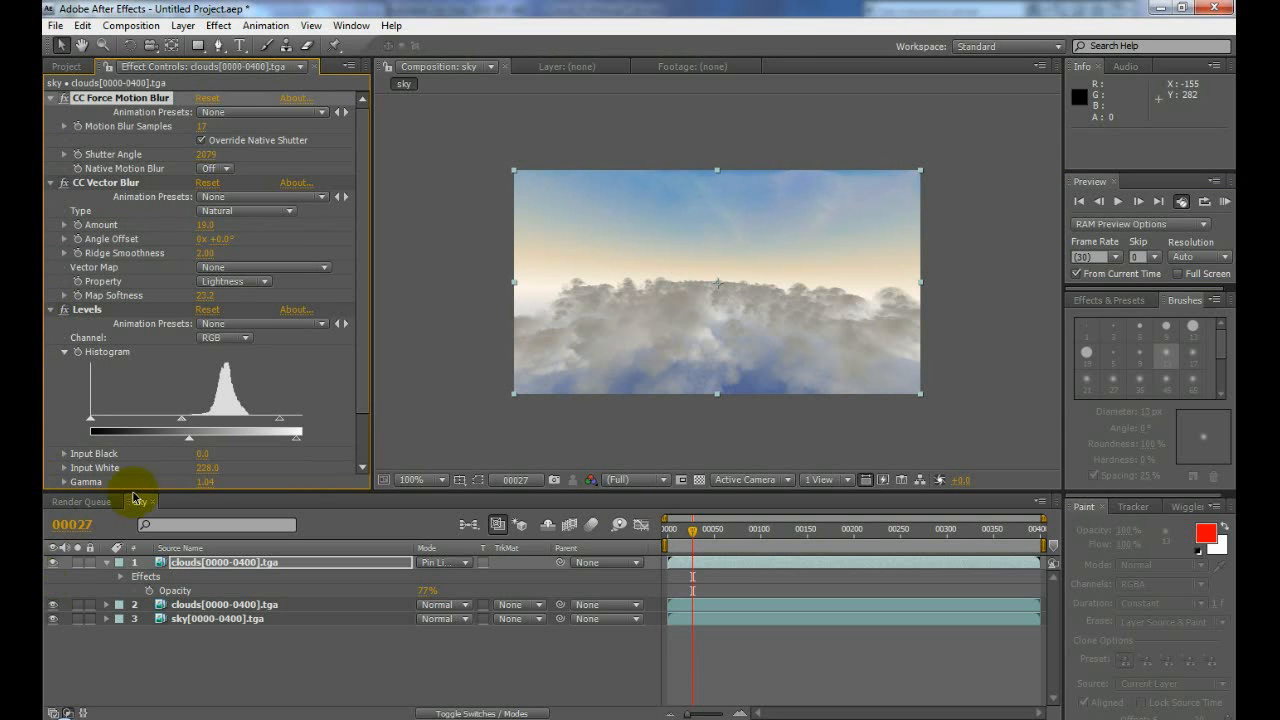
left_click_drag(198, 155, 155, 362)
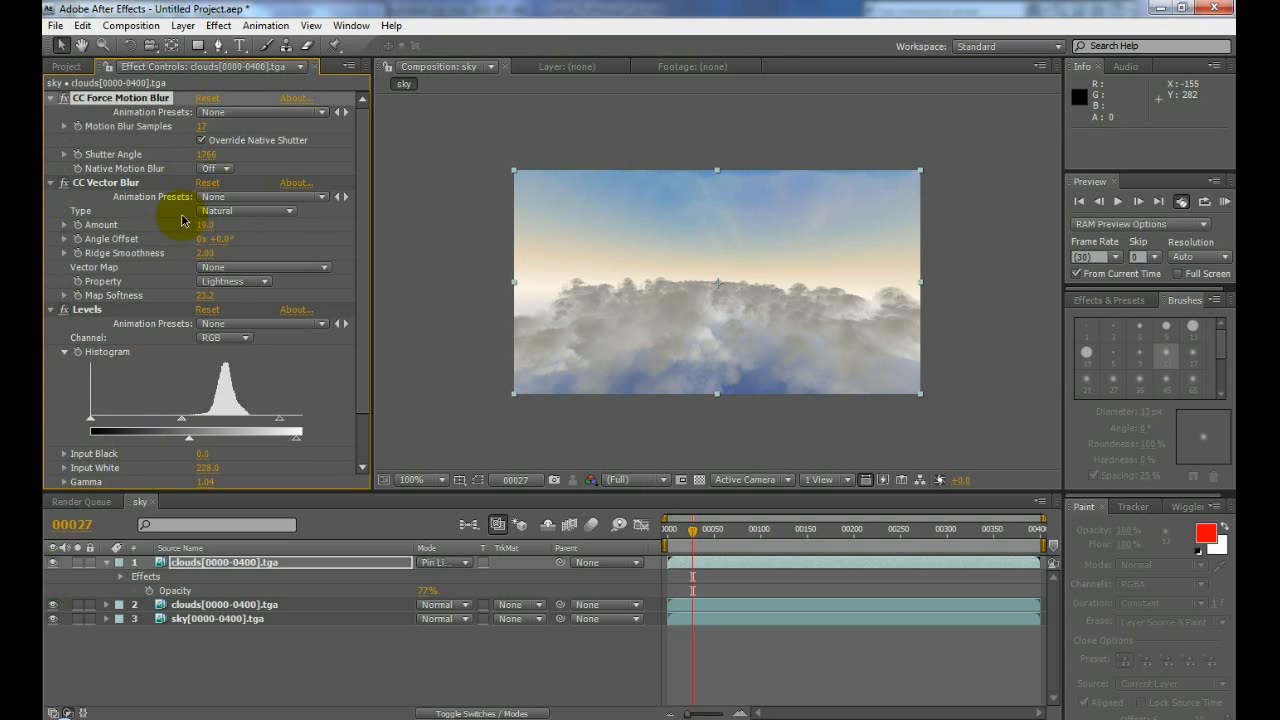
left_click_drag(200, 124, 191, 130)
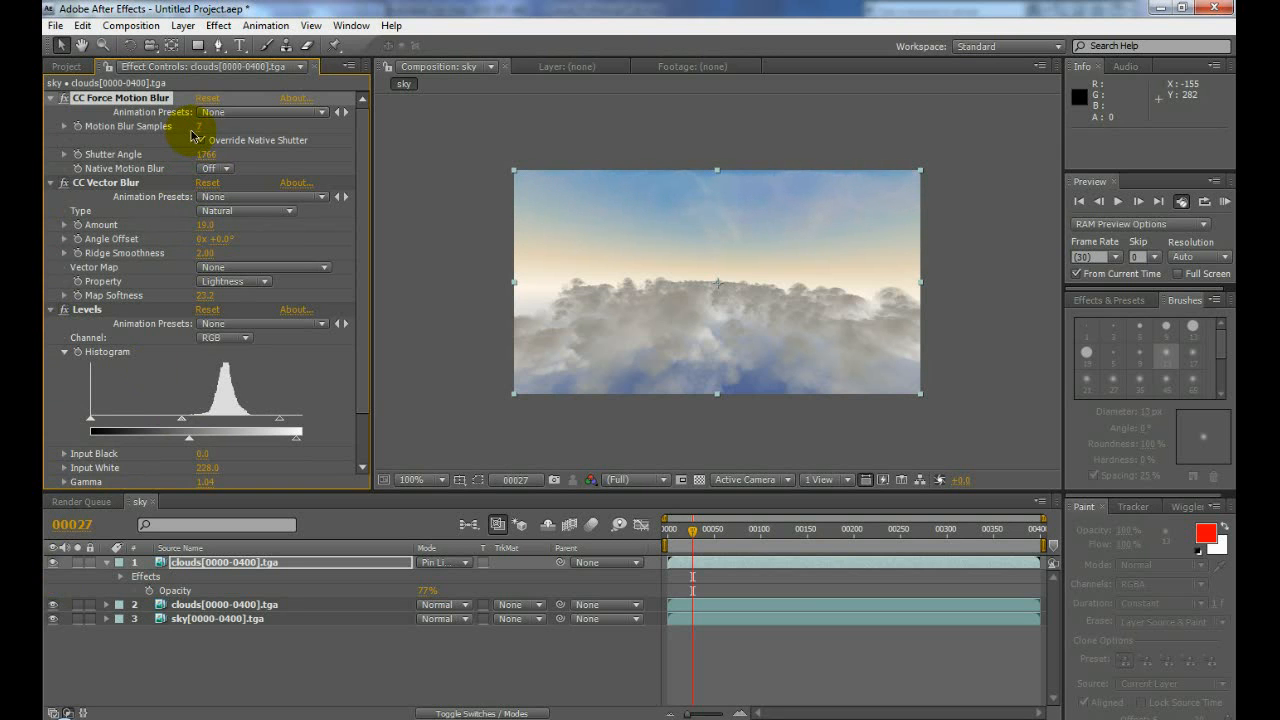
- Lower CC Vector Blur's amount to 6 and switch the effect off
left_click_drag(204, 225, 200, 229)
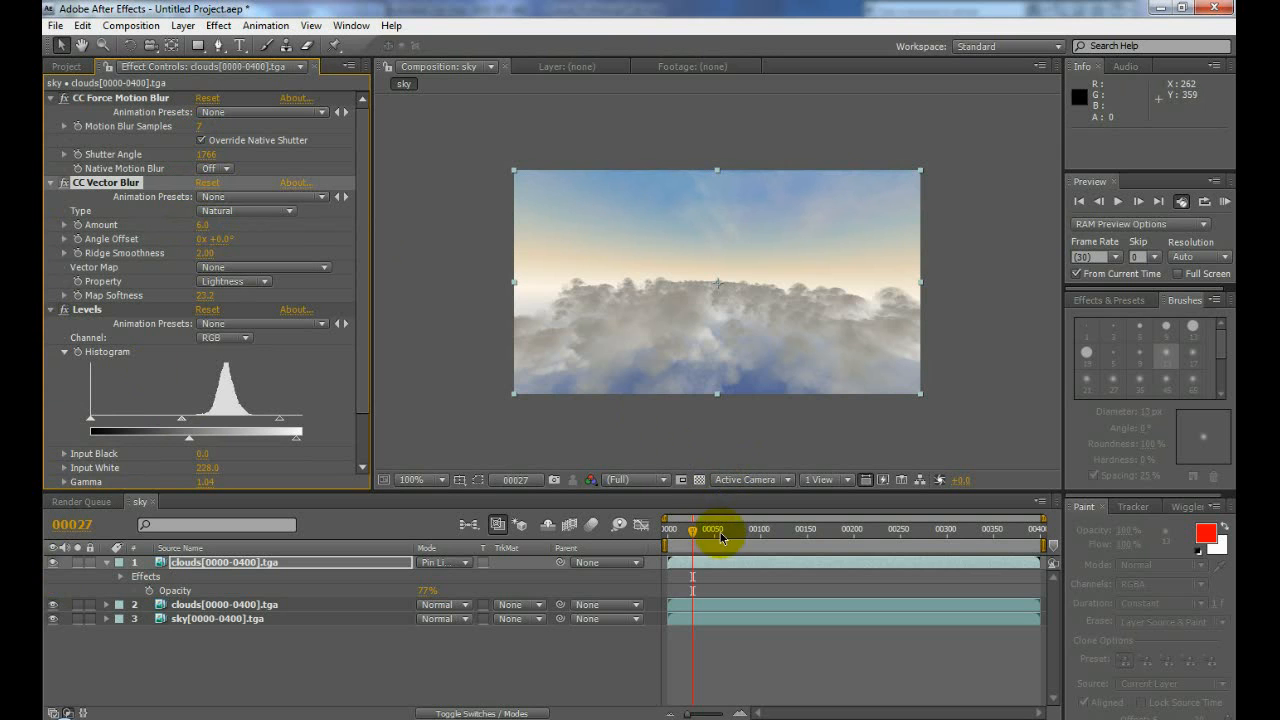
left_click(63, 184)
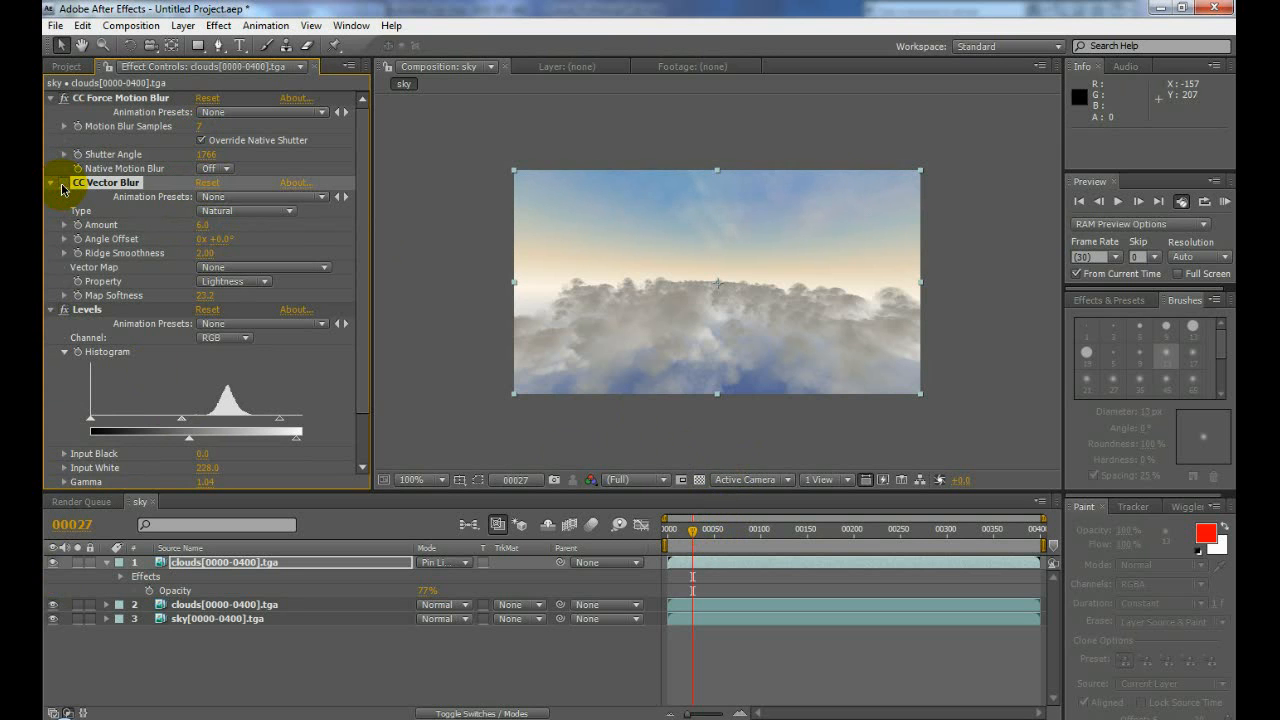
- Switch CC Vector Blur on and CC Force Motion Blur off, and set the vector blur amount to 7
left_click(63, 184)
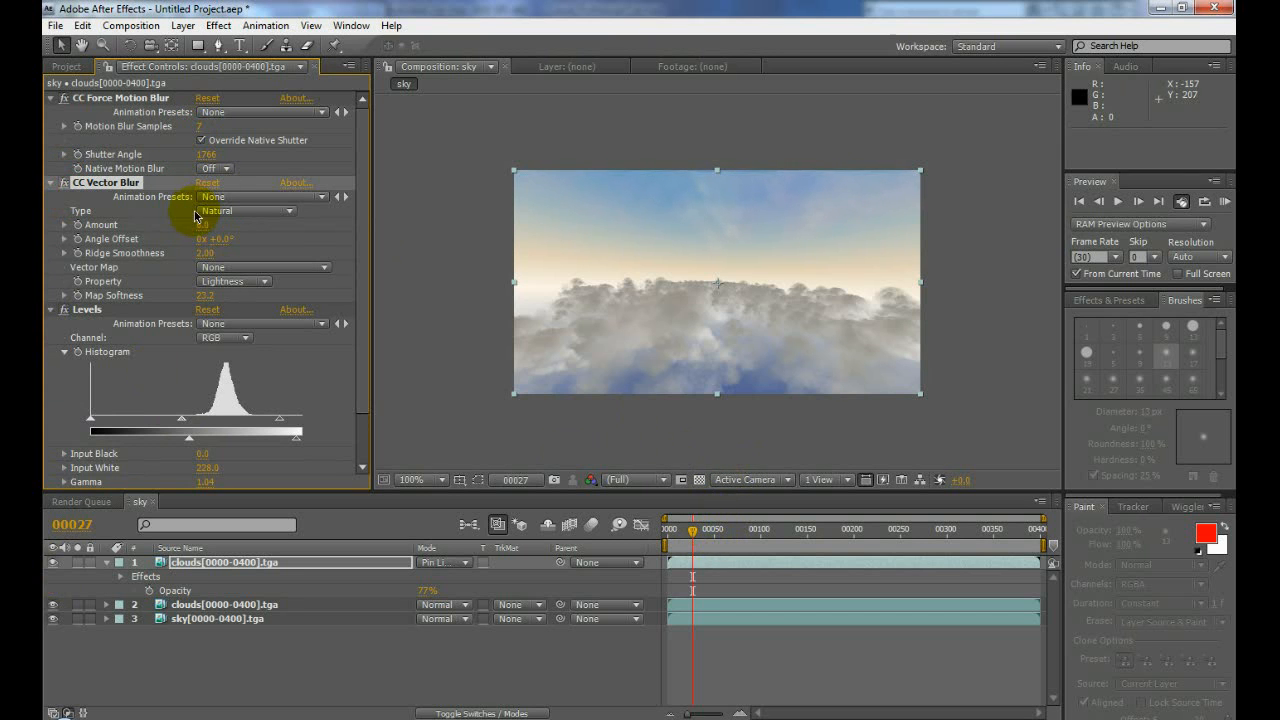
left_click(64, 100)
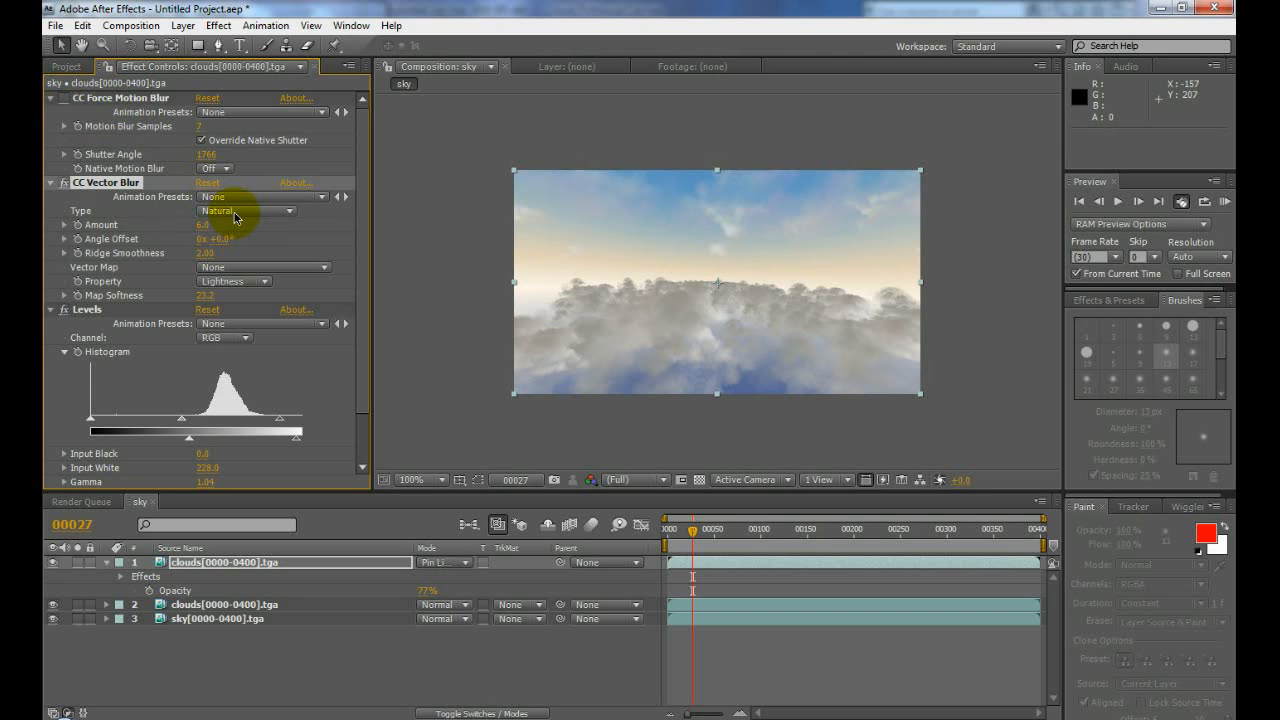
left_click_drag(205, 224, 203, 221)
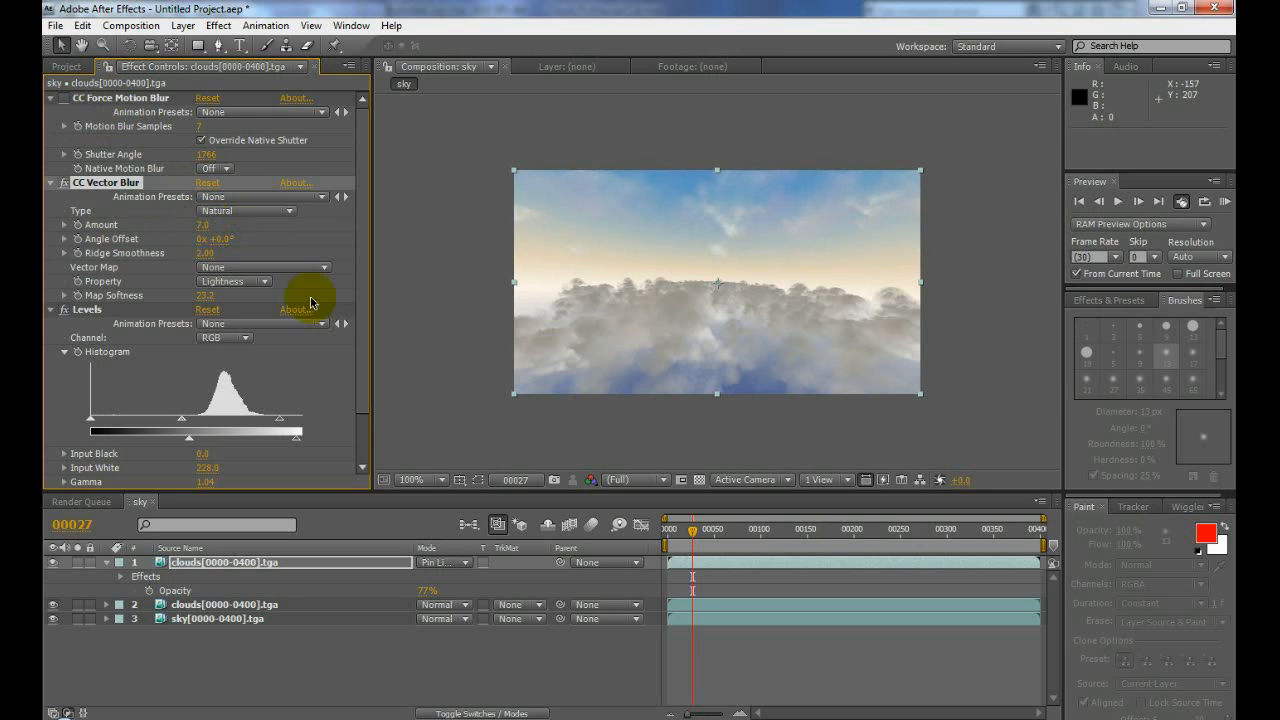
- At frame 44, switch CC Vector Blur off and compare the clouds with CC Force Motion Blur on and off at a 1525 shutter angle
left_click_drag(698, 535, 709, 529)
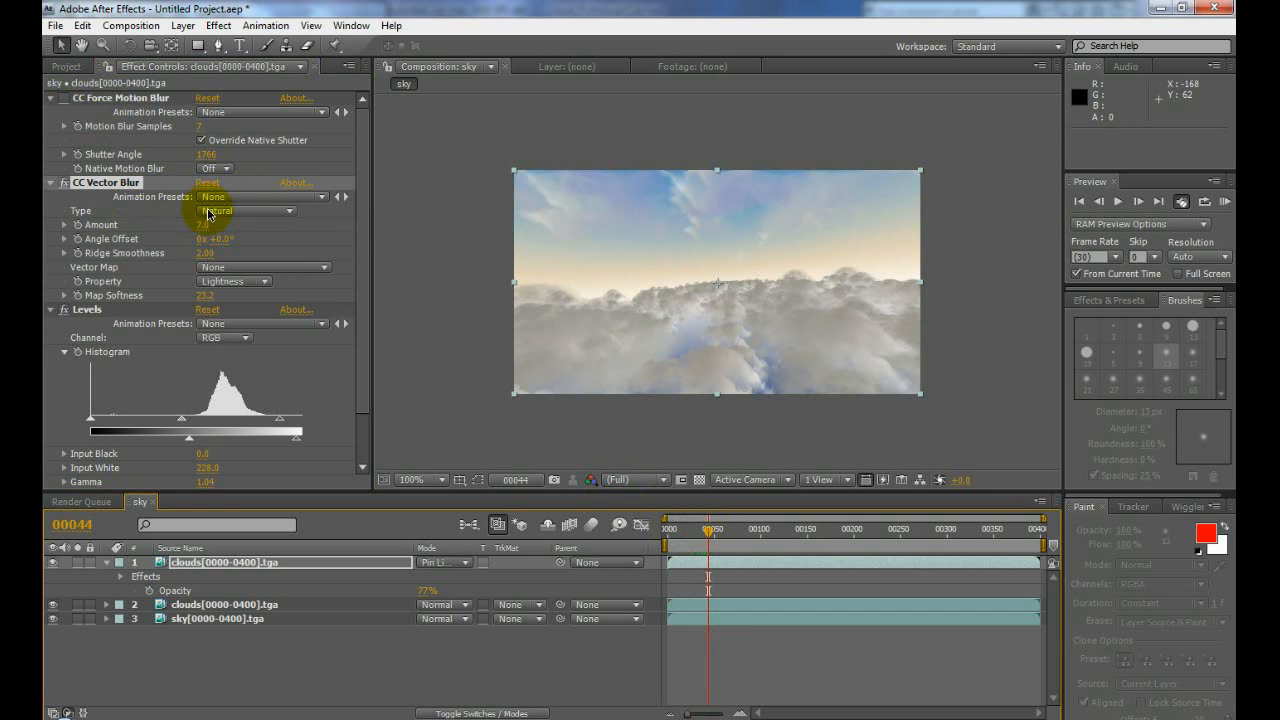
left_click(64, 184)
left_click_drag(204, 155, 72, 108)
left_click(63, 99)
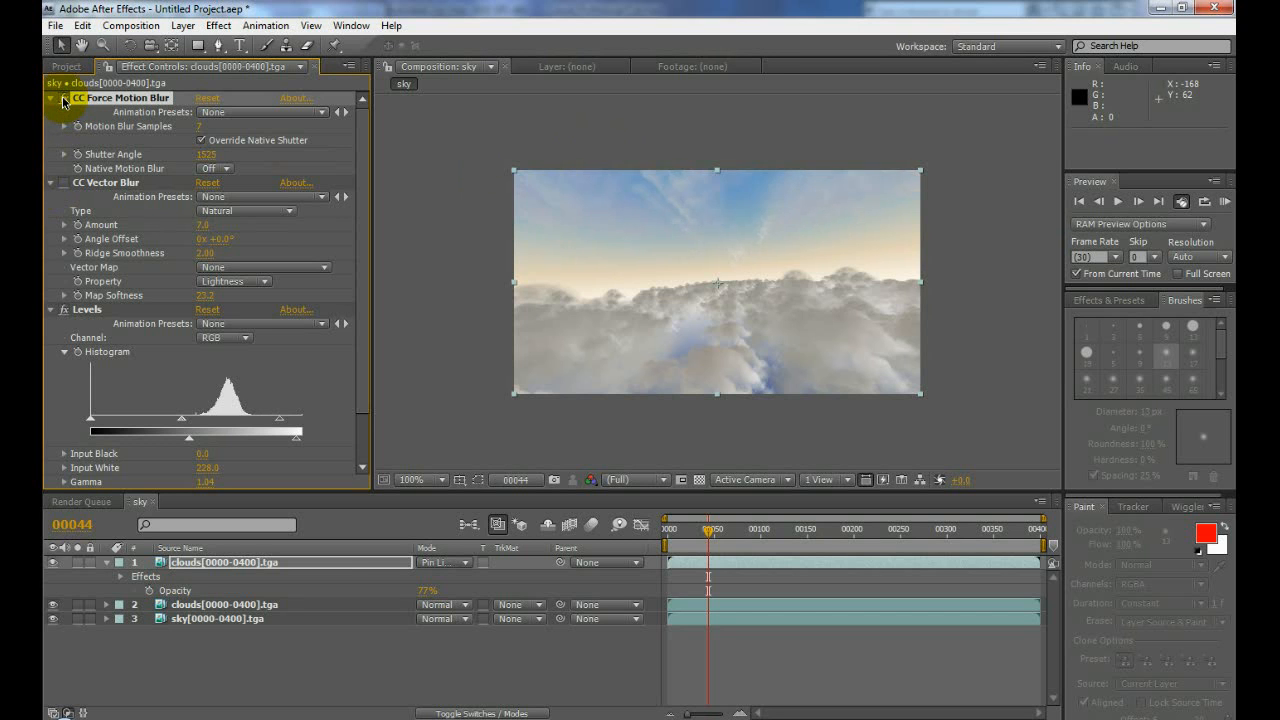
left_click(63, 100)
left_click(63, 100)
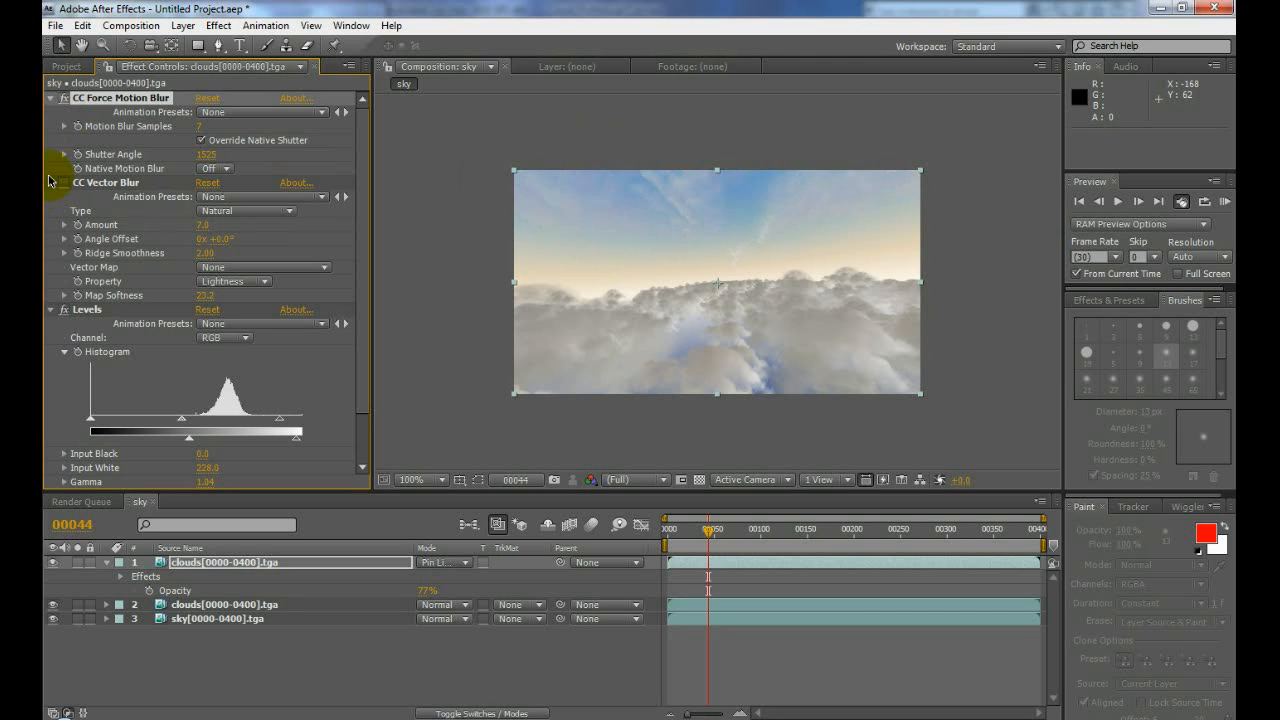
- Switch CC Vector Blur back on and set CC Force Motion Blur's shutter angle to 1581
left_click(64, 185)
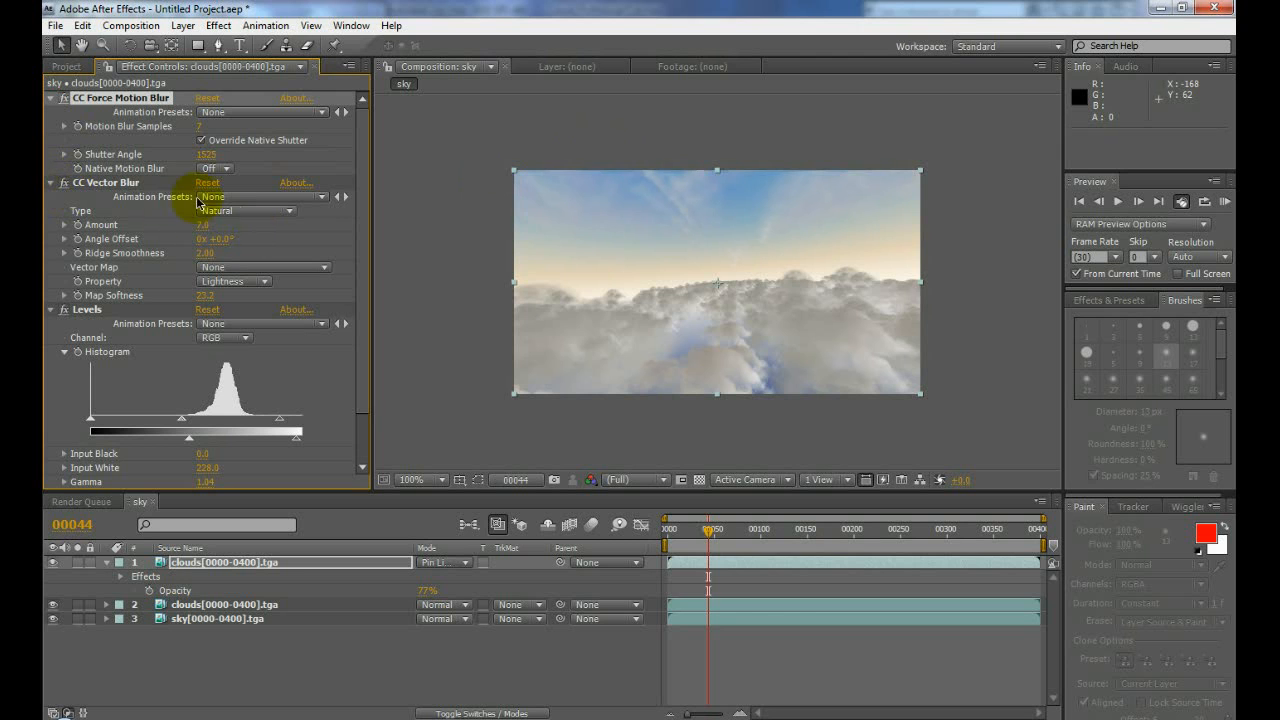
left_click(208, 156)
left_click_drag(220, 156, 258, 159)
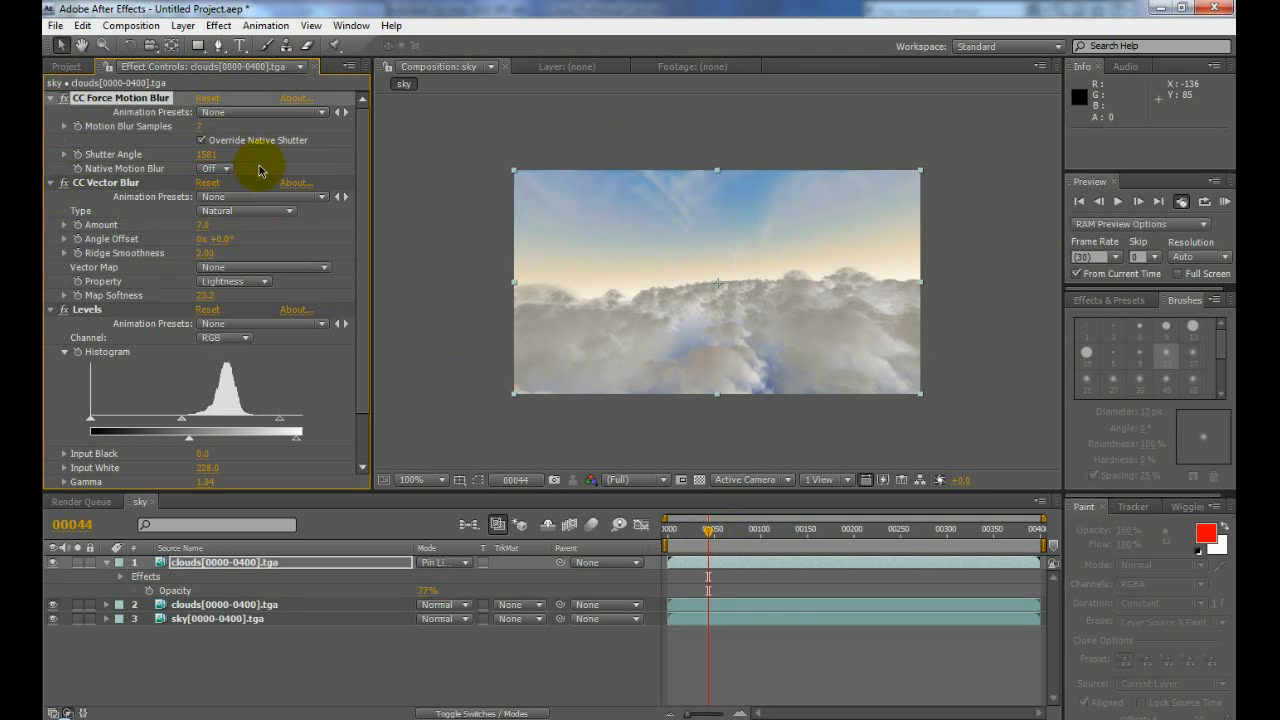
- Lower the top clouds layer's opacity to 38% and check the blend at frame 75
left_click_drag(423, 590, 396, 600)
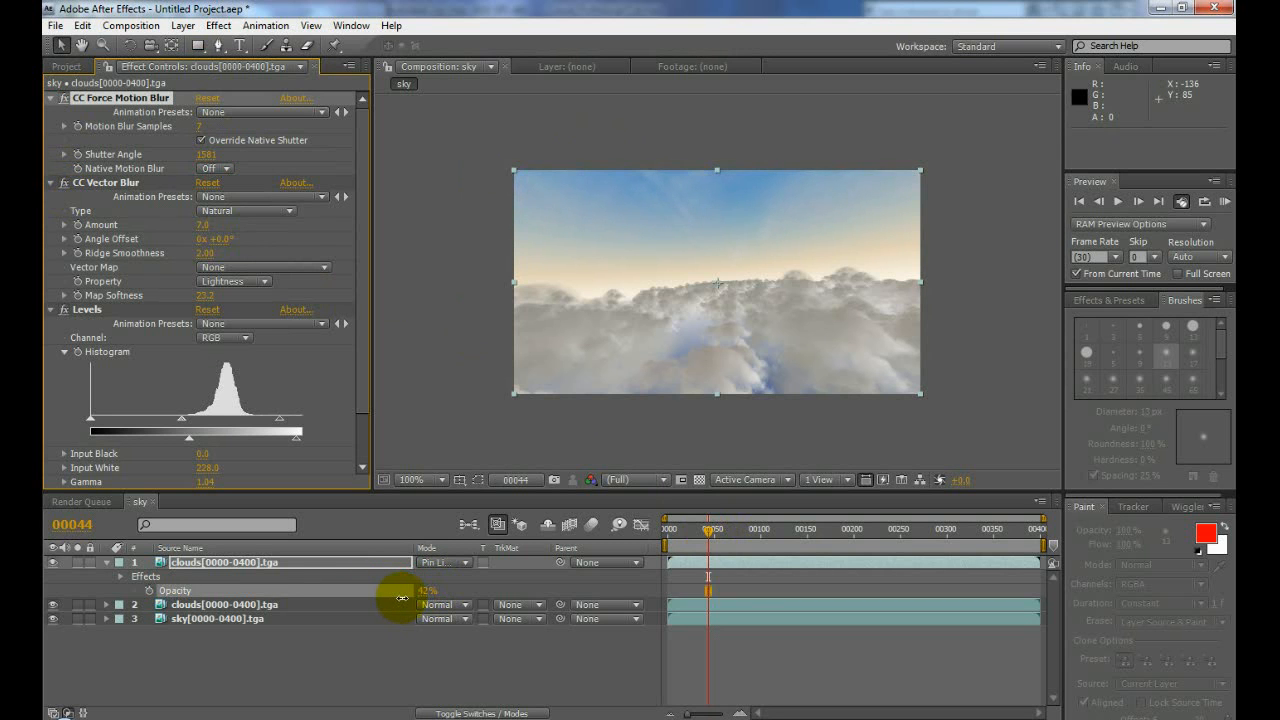
left_click_drag(404, 598, 366, 592)
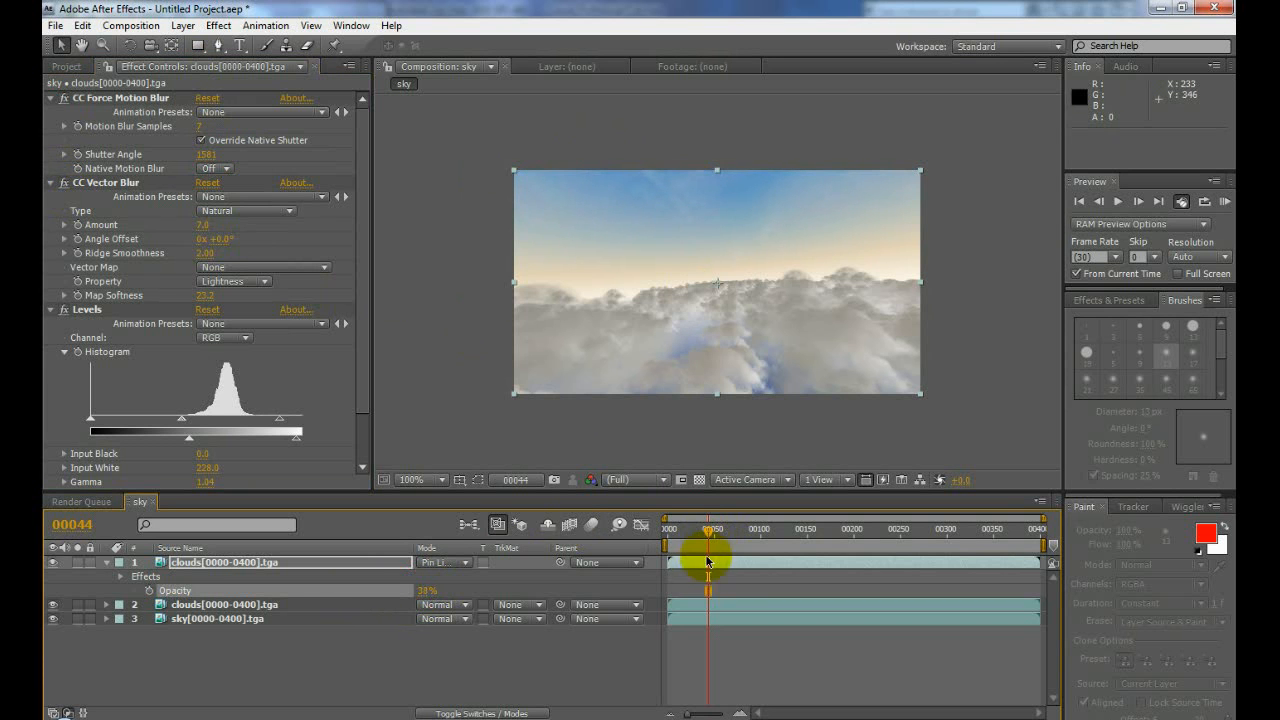
left_click_drag(711, 535, 738, 531)
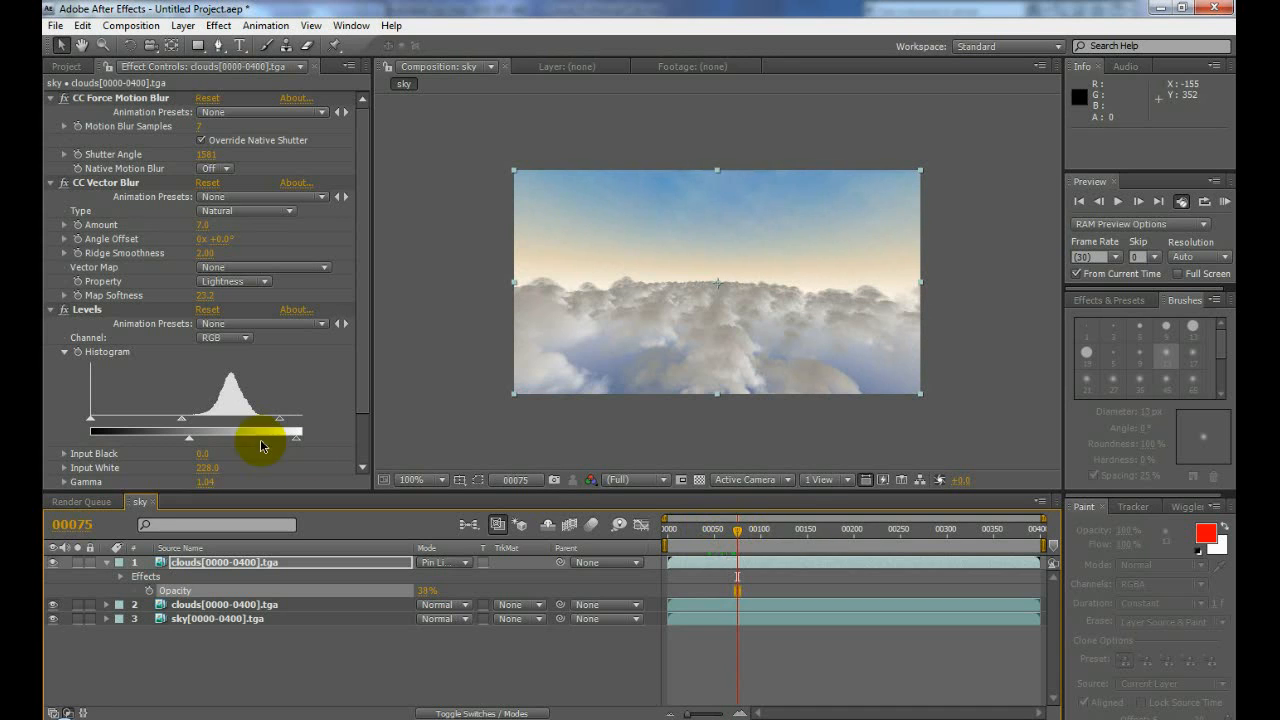
- Raise the top clouds layer's opacity to 80% with Levels switched off, and switch Levels back on
left_click(65, 316)
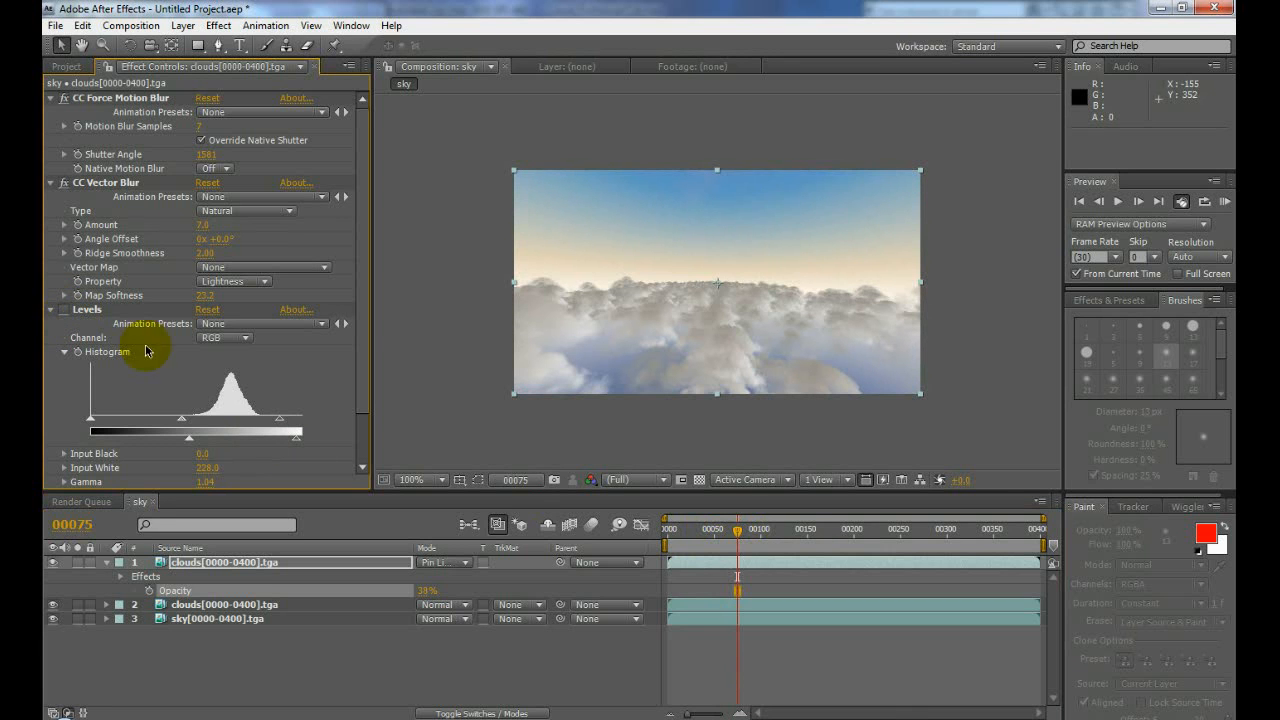
left_click_drag(426, 595, 523, 586)
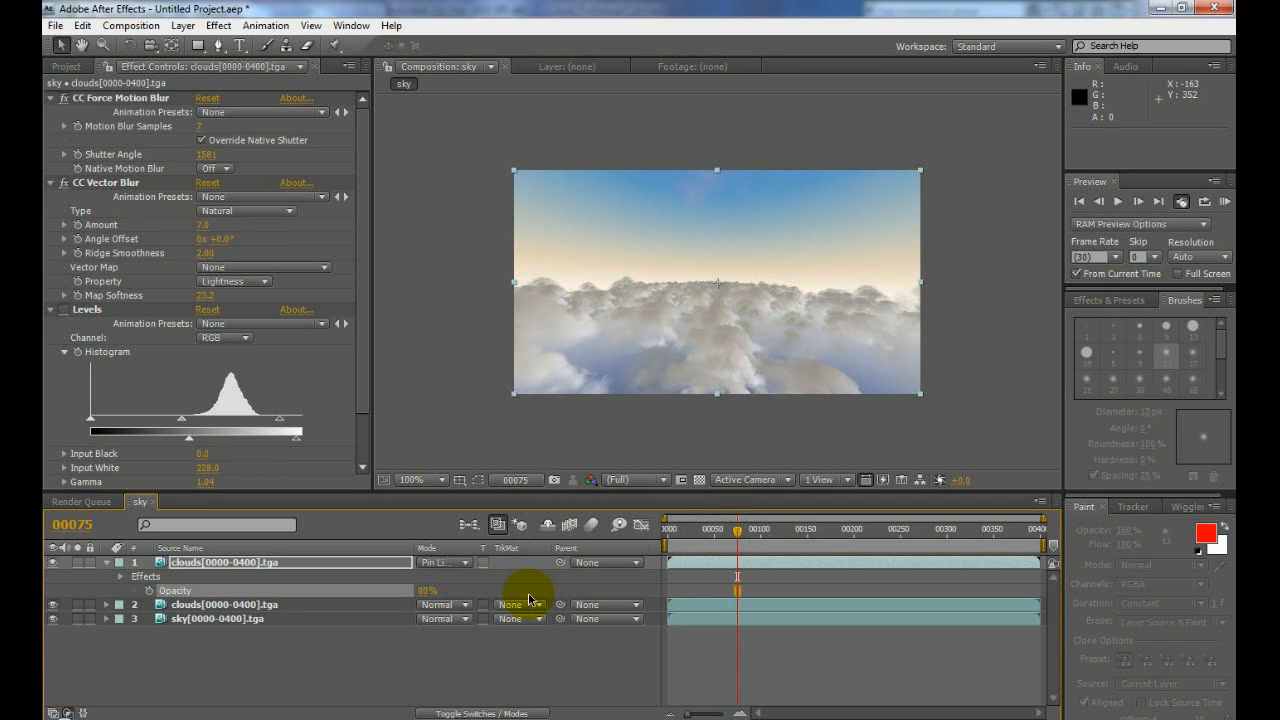
left_click(64, 309)
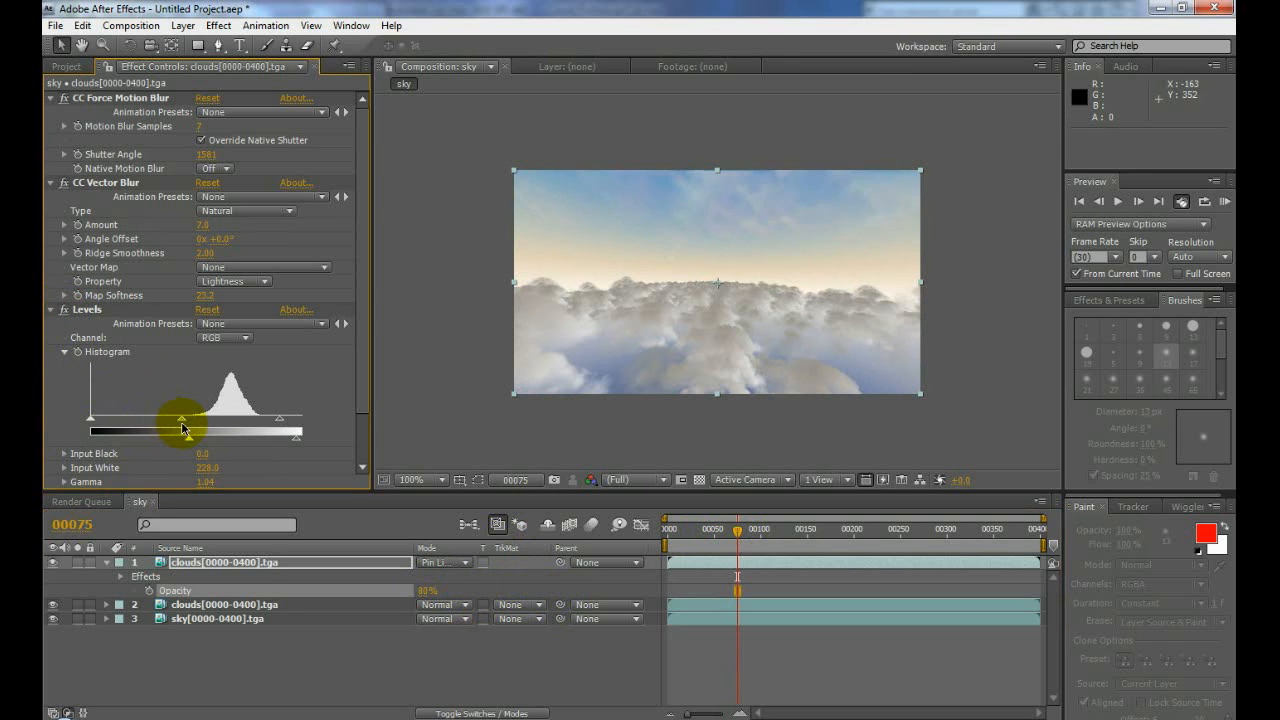
- Try alpha channel Levels with input black 56, input white 245 and gamma 1.14, and reset the Levels effect
left_click_drag(189, 445, 157, 445)
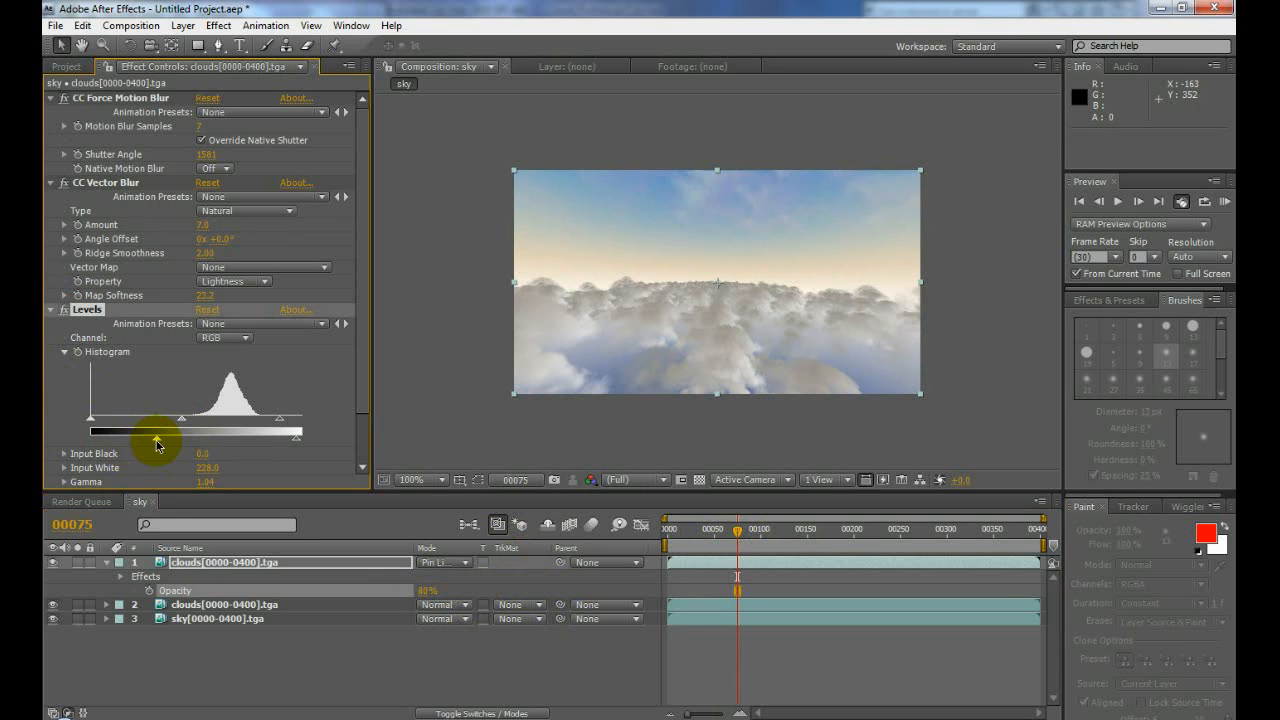
left_click(225, 337)
left_click(225, 405)
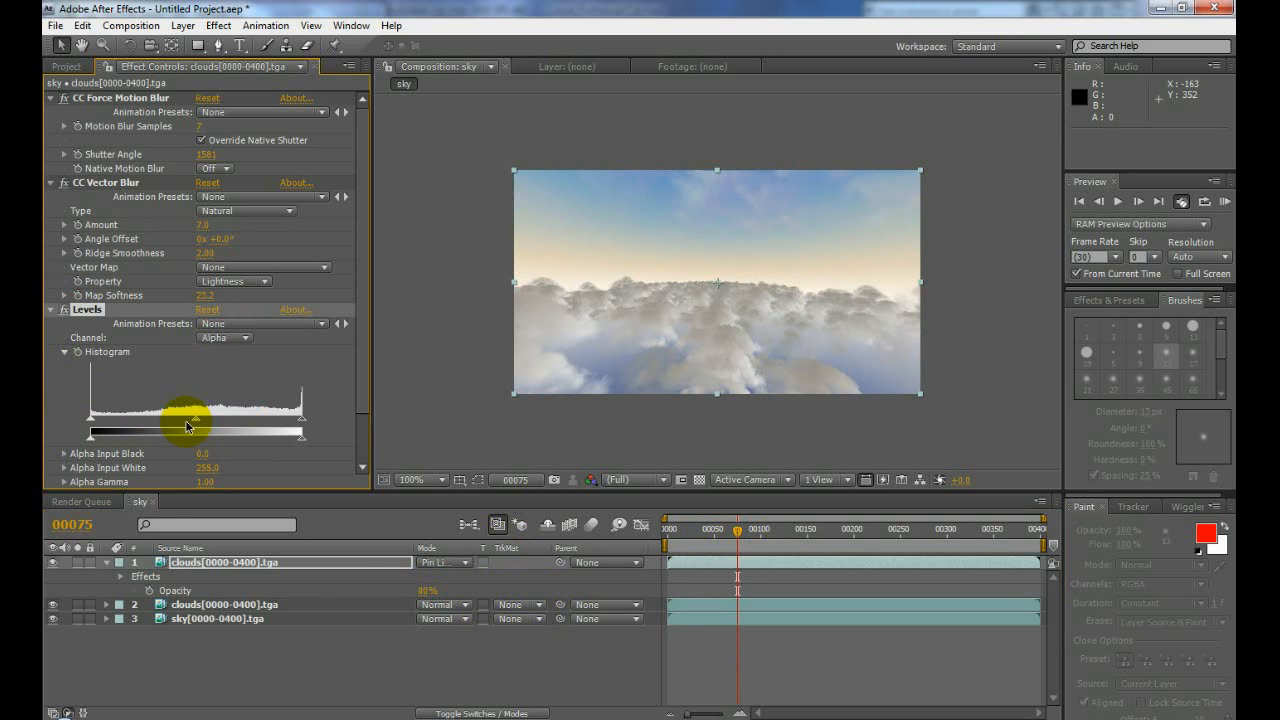
left_click_drag(224, 430, 171, 439)
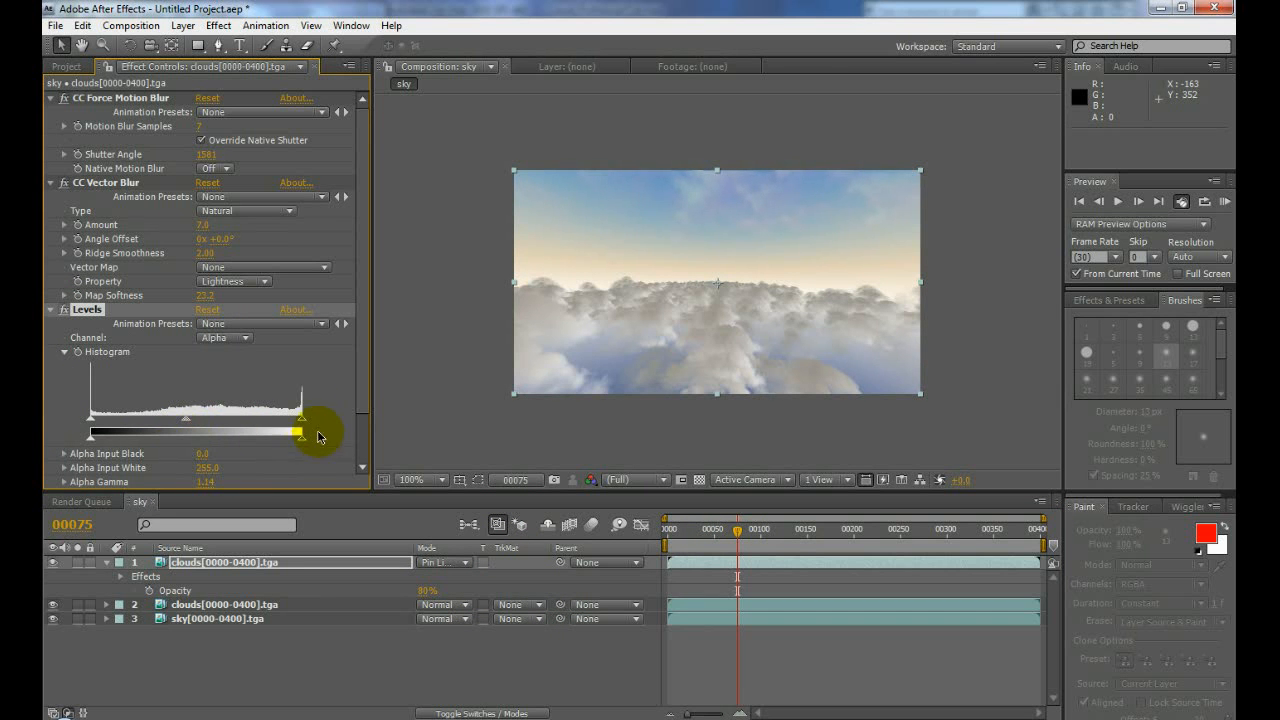
left_click_drag(305, 420, 253, 448)
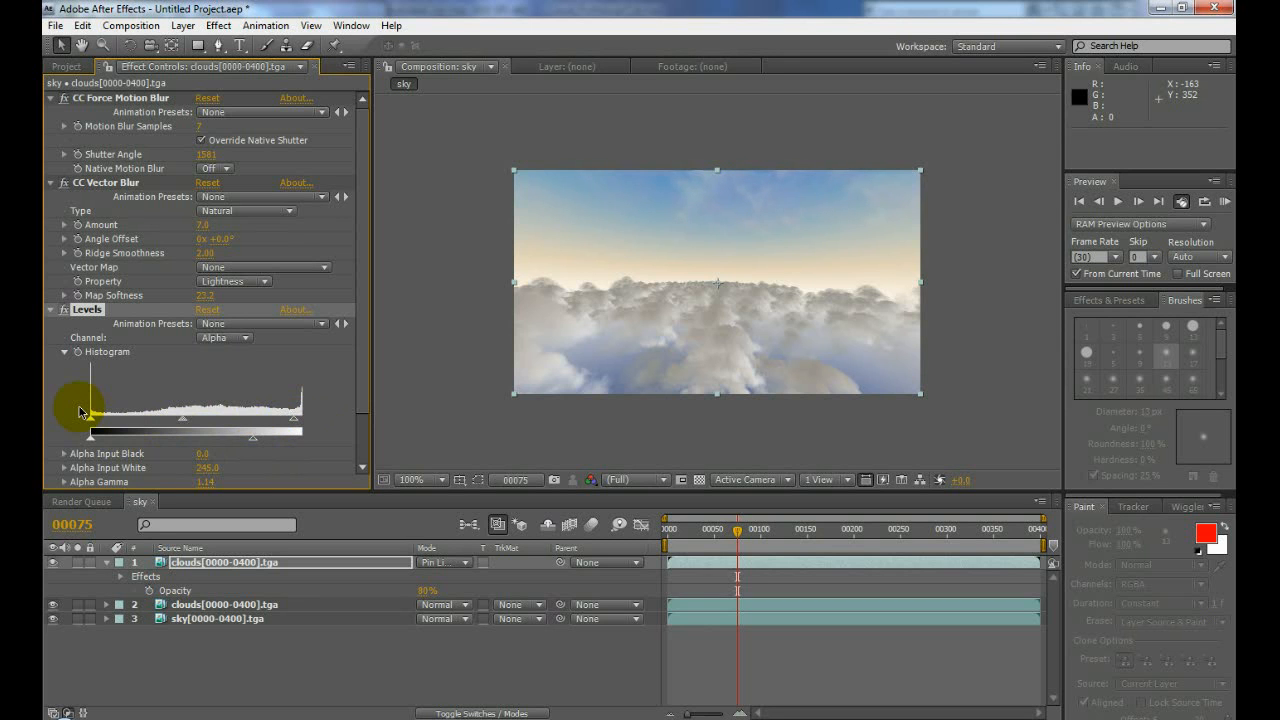
left_click_drag(93, 428, 48, 440)
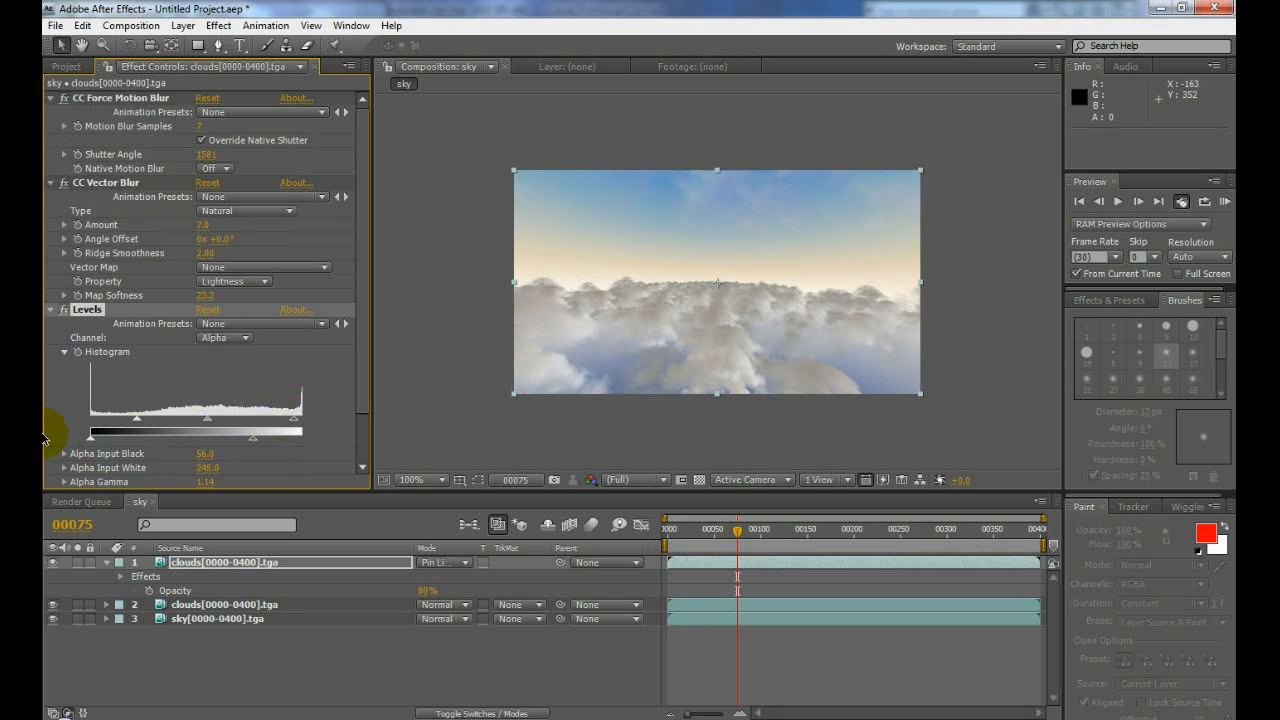
left_click(209, 310)
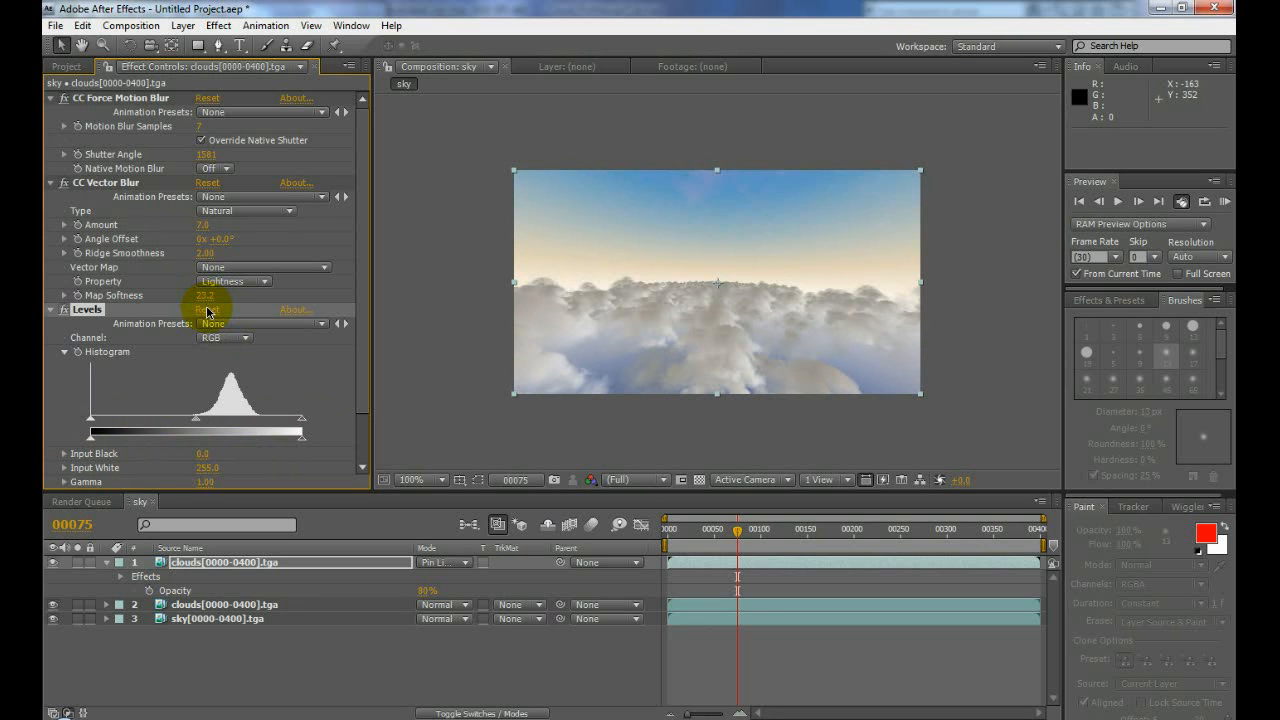
- At frame 167, switch CC Vector Blur off, set the motion blur shutter angle to 1465 and Levels' input white to 228
left_click_drag(737, 531, 823, 530)
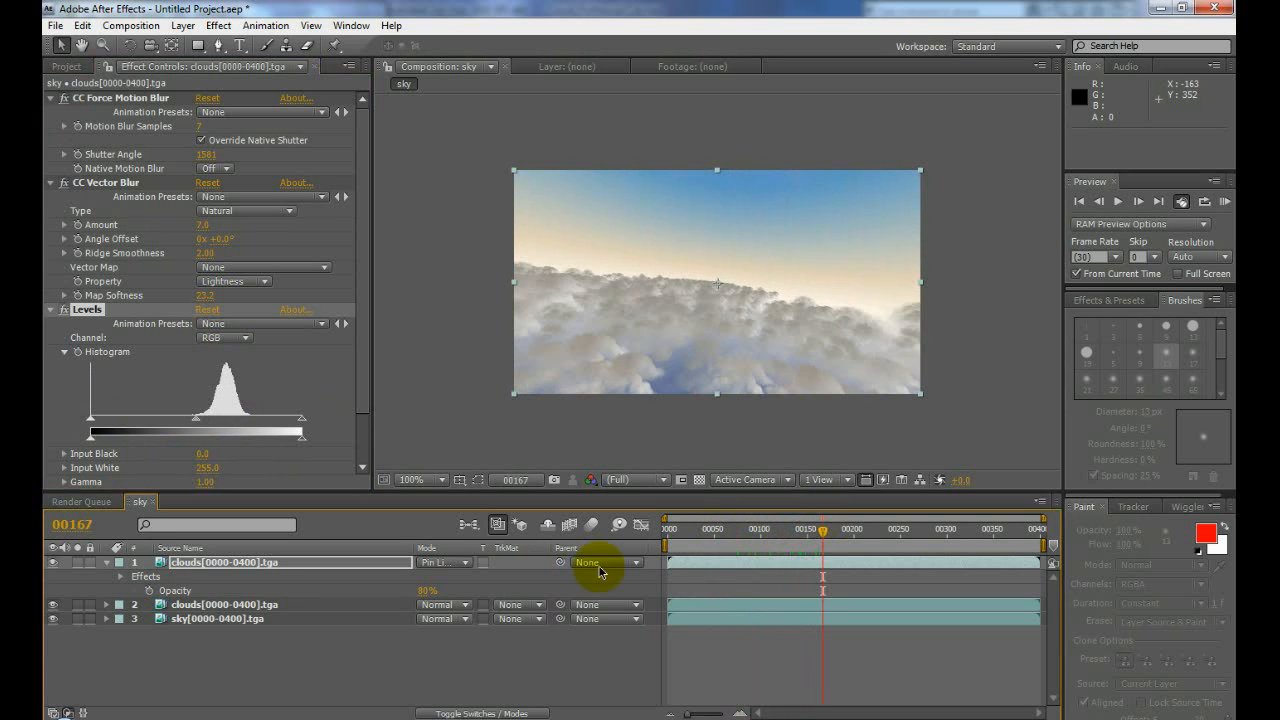
left_click(65, 184)
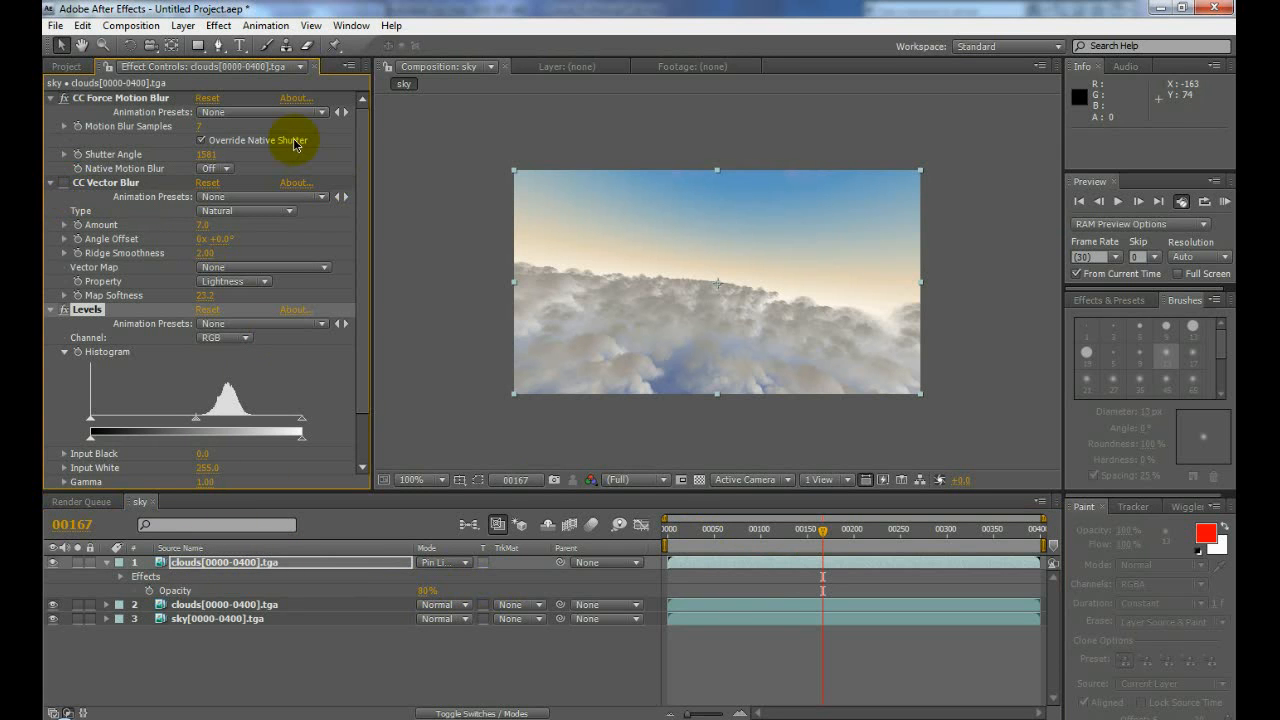
left_click(206, 153)
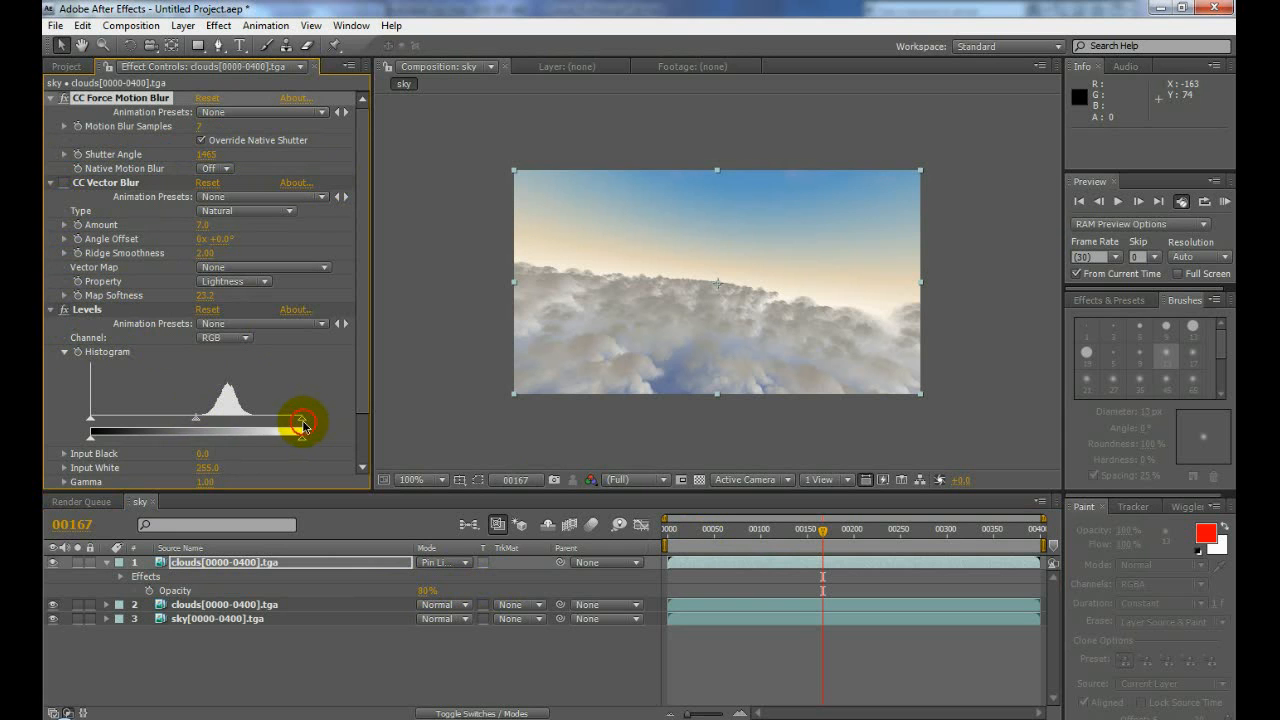
left_click_drag(302, 427, 274, 428)
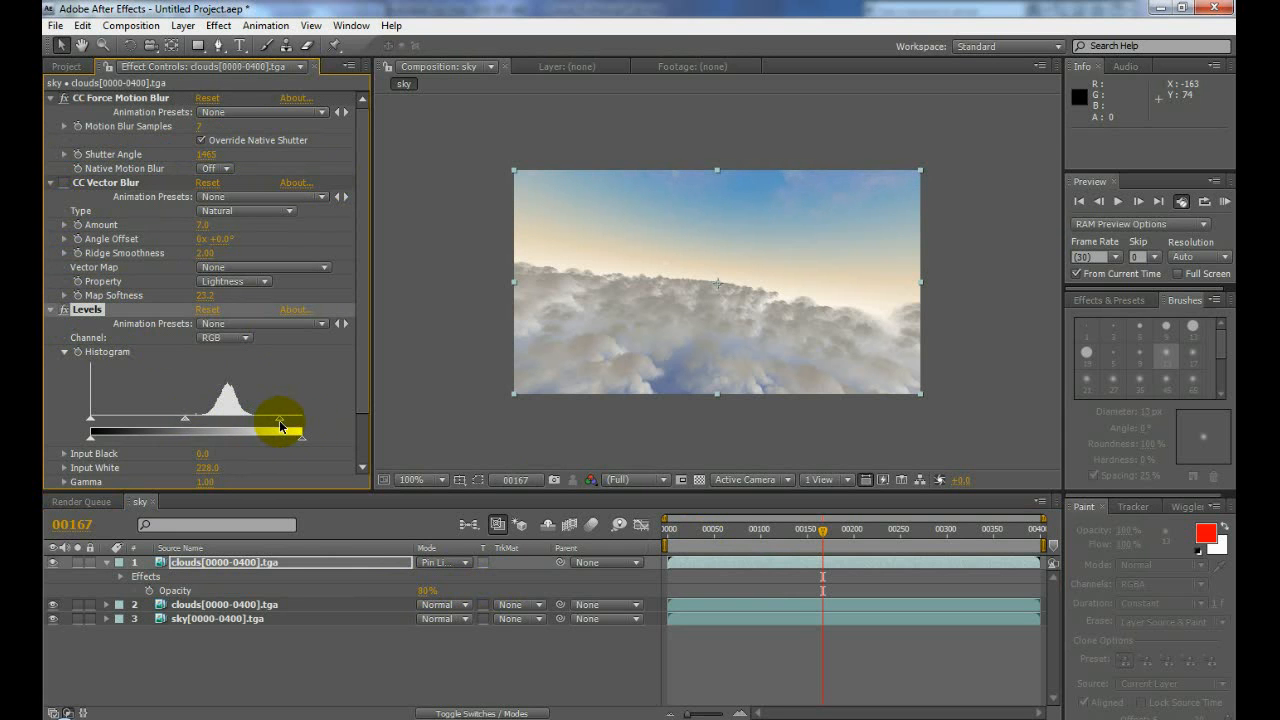
- At frame 79, set CC Force Motion Blur to a 3026 shutter angle and 2 motion blur samples
left_click_drag(723, 533, 742, 535)
left_click_drag(205, 154, 1190, 226)
left_click_drag(205, 154, 1100, 175)
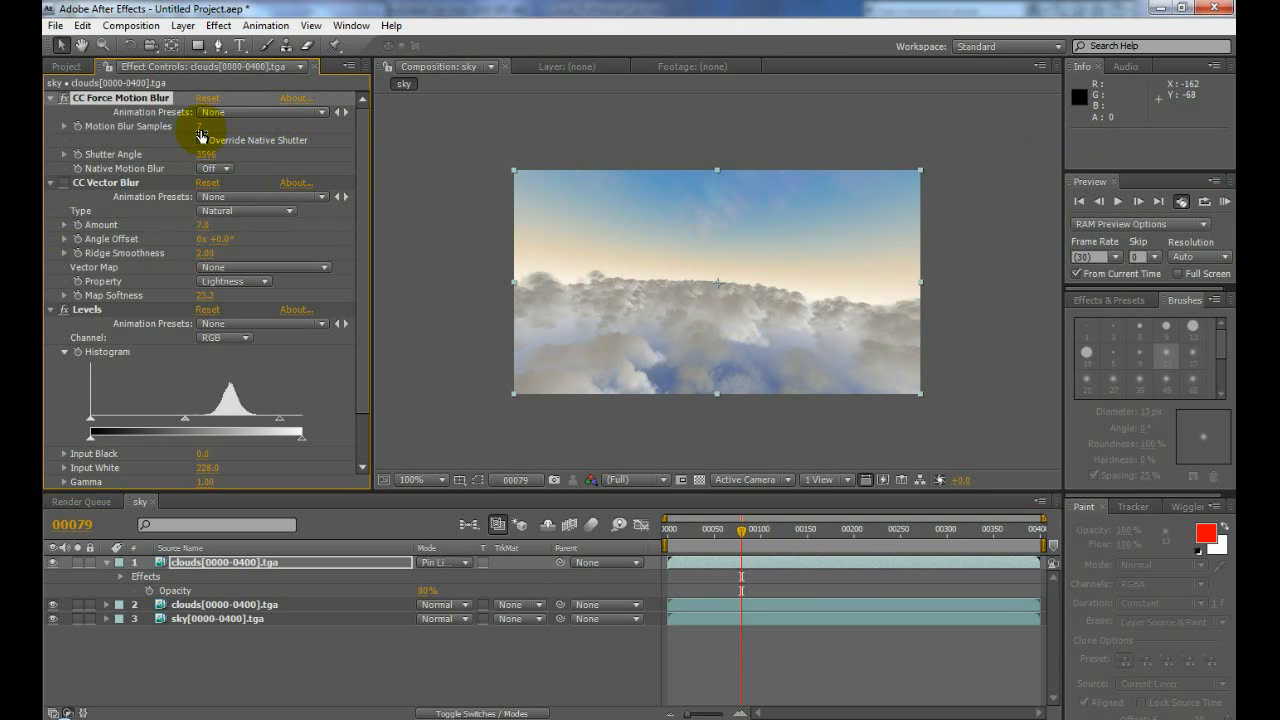
left_click_drag(197, 129, 110, 130)
left_click_drag(203, 156, 45, 314)
left_click_drag(200, 130, 177, 271)
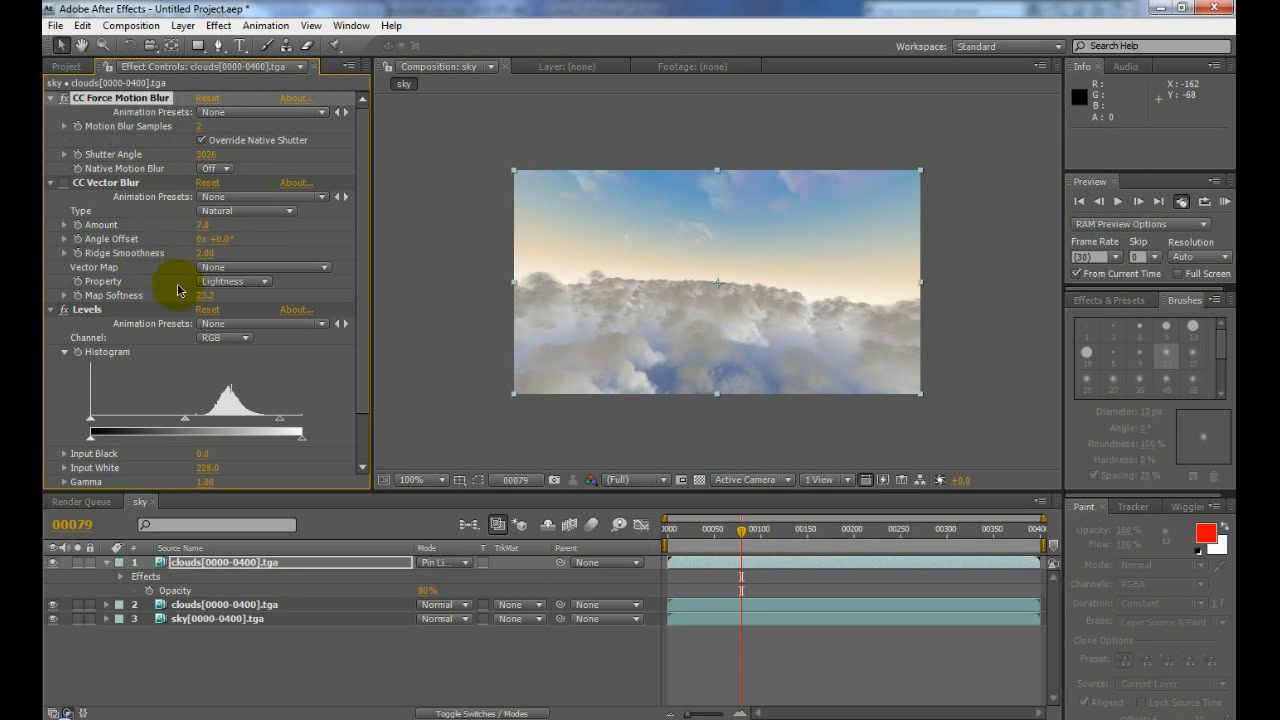
- Move Levels above CC Force Motion Blur in the effect order and compare the clouds with the motion blur off and on
left_click_drag(76, 309, 116, 96)
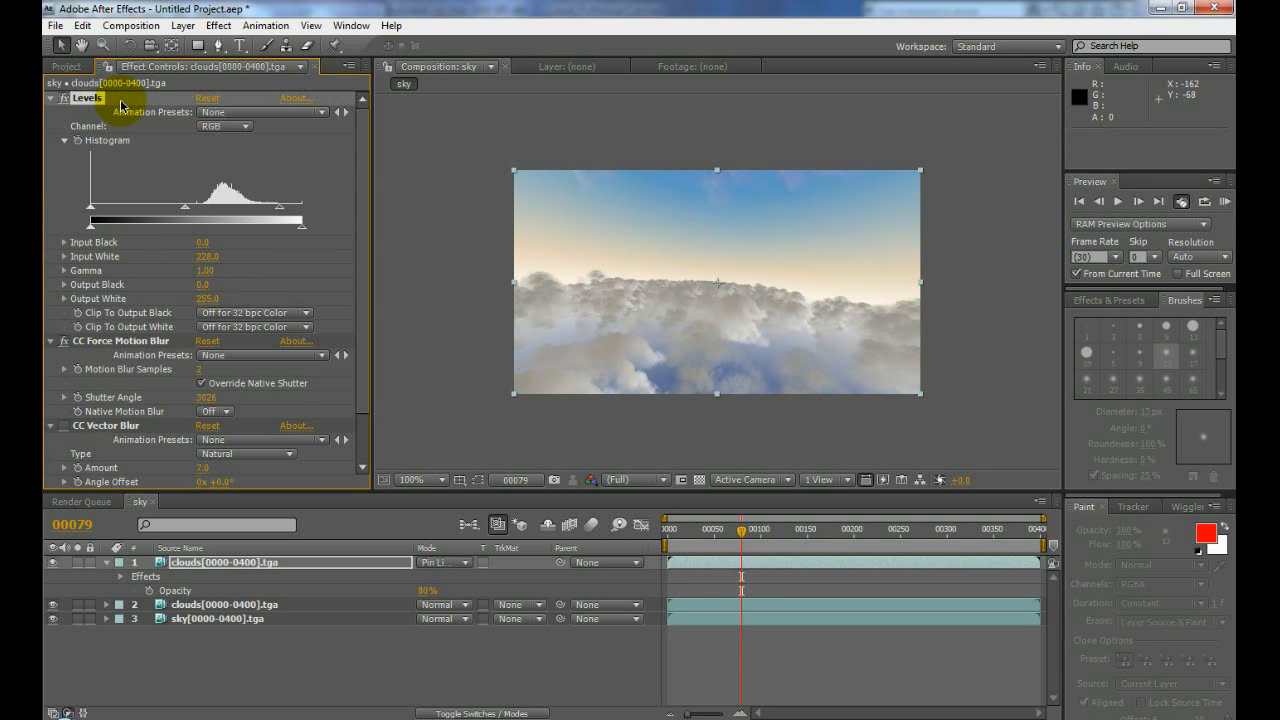
left_click(65, 342)
left_click(65, 342)
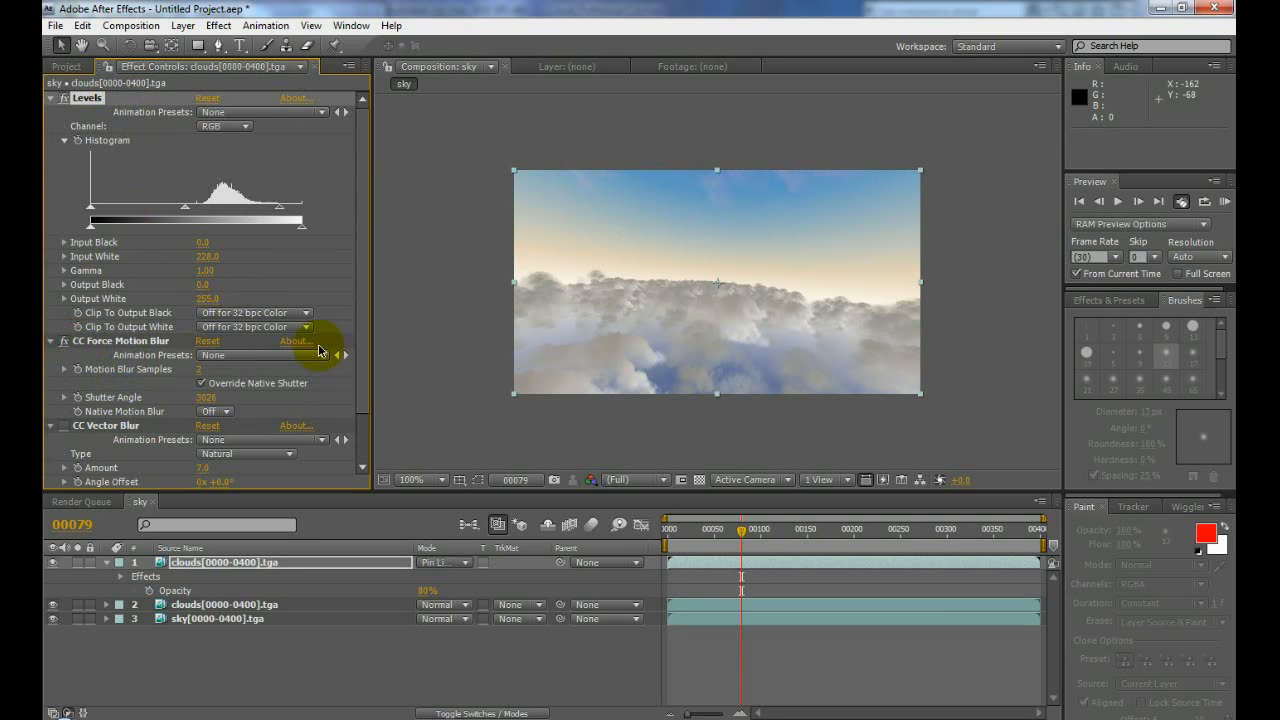
- At frame 108, raise CC Force Motion Blur's motion blur samples to 6
left_click_drag(743, 531, 768, 537)
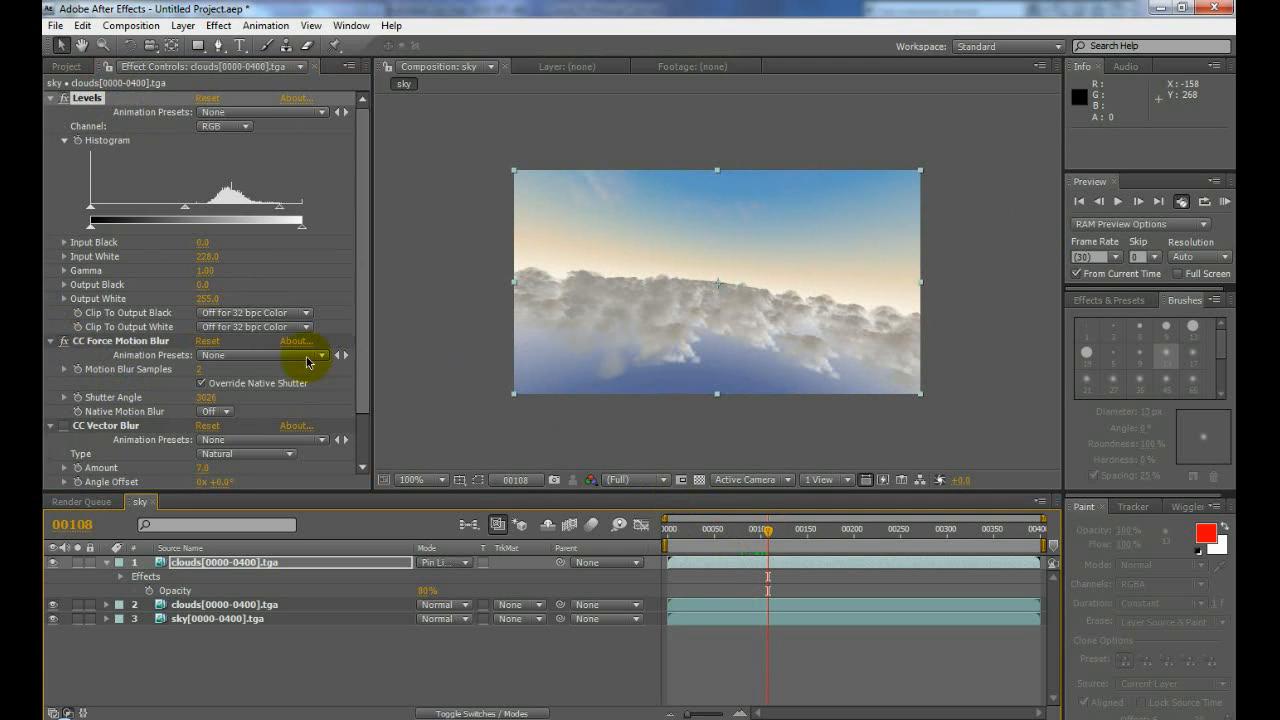
left_click(201, 381)
left_click_drag(206, 369, 200, 372)
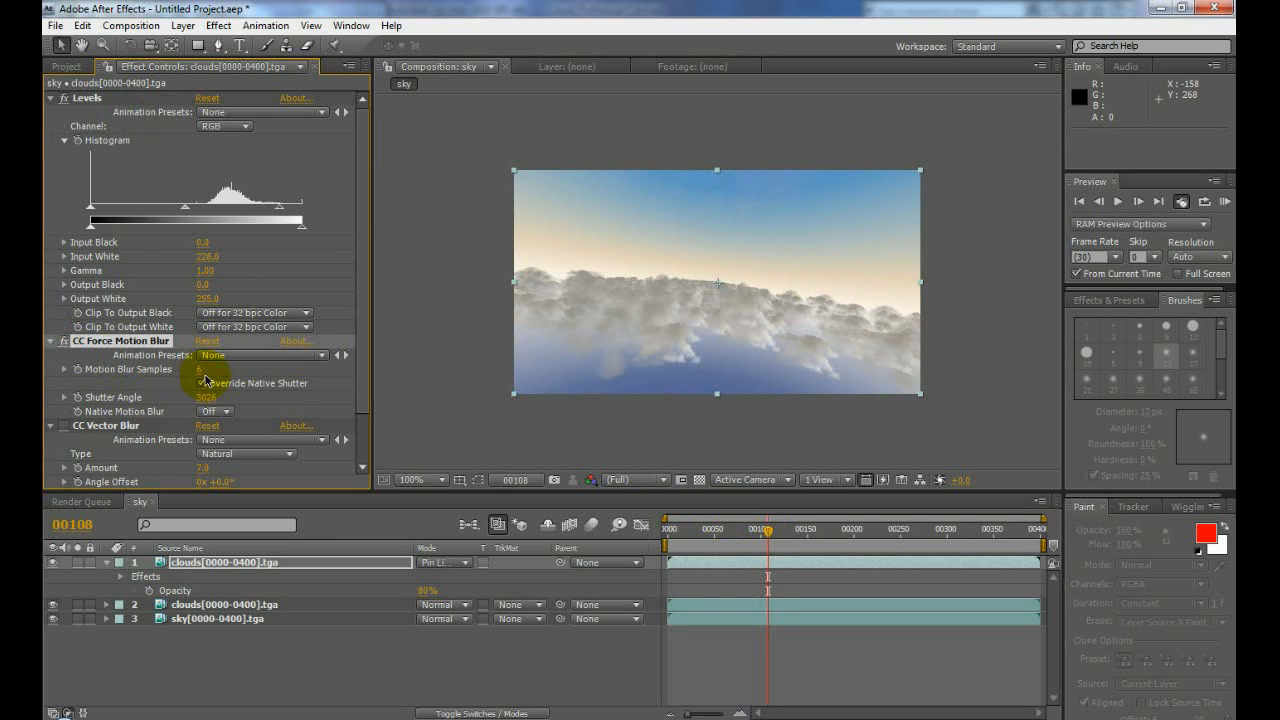
- Go to frame 88 and raise the top clouds layer's opacity to 100%
left_click(713, 535)
left_click_drag(713, 535, 751, 528)
left_click_drag(421, 590, 438, 589)
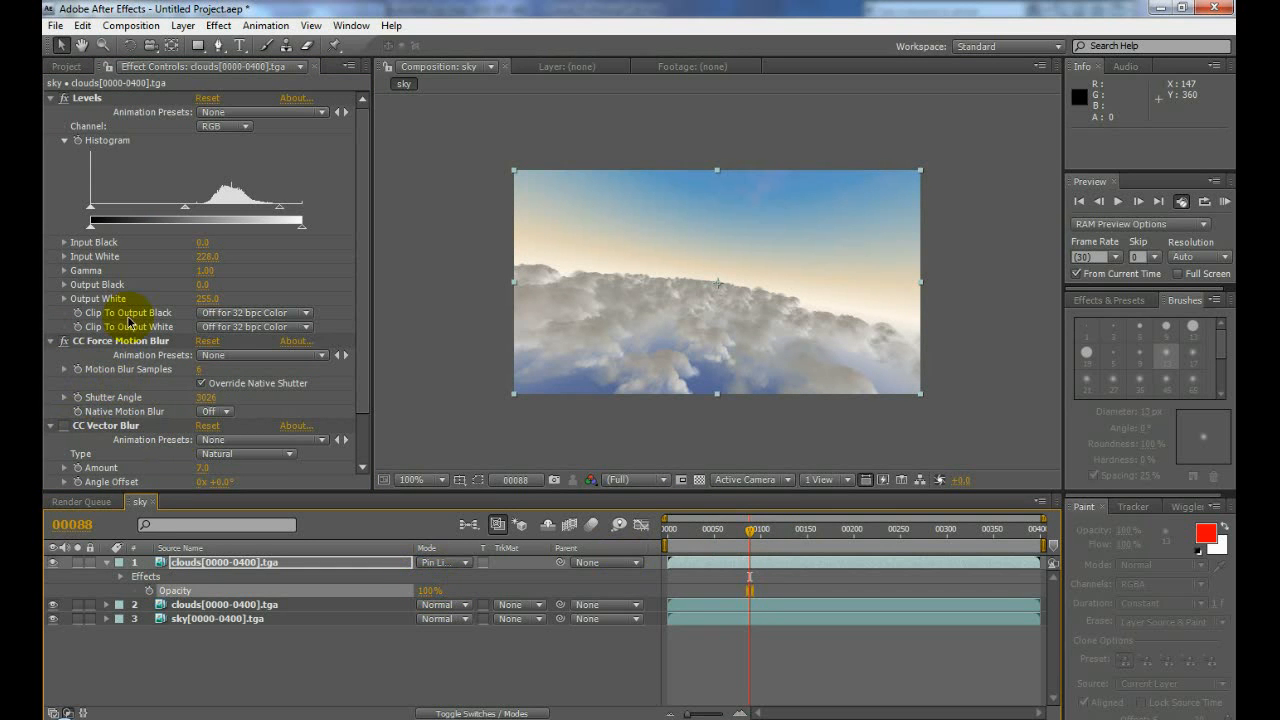
- Set the RGB Levels to input black 50.9, input white 248, gamma 1.25 and output white 51.5
mouse_move(185, 206)
left_mouse_down()
mouse_move(123, 213)
mouse_move(250, 210)
mouse_move(44, 205)
mouse_move(170, 210)
left_mouse_up()
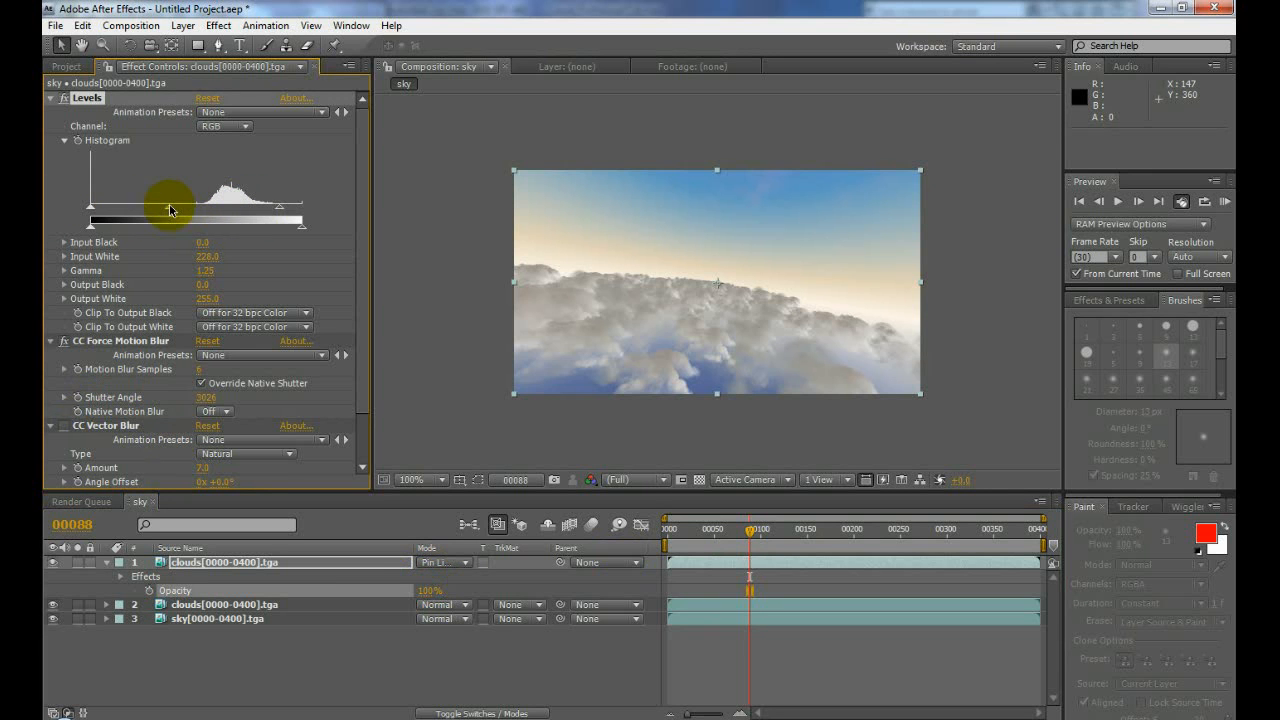
left_click_drag(281, 208, 239, 228)
left_click_drag(91, 208, 137, 208)
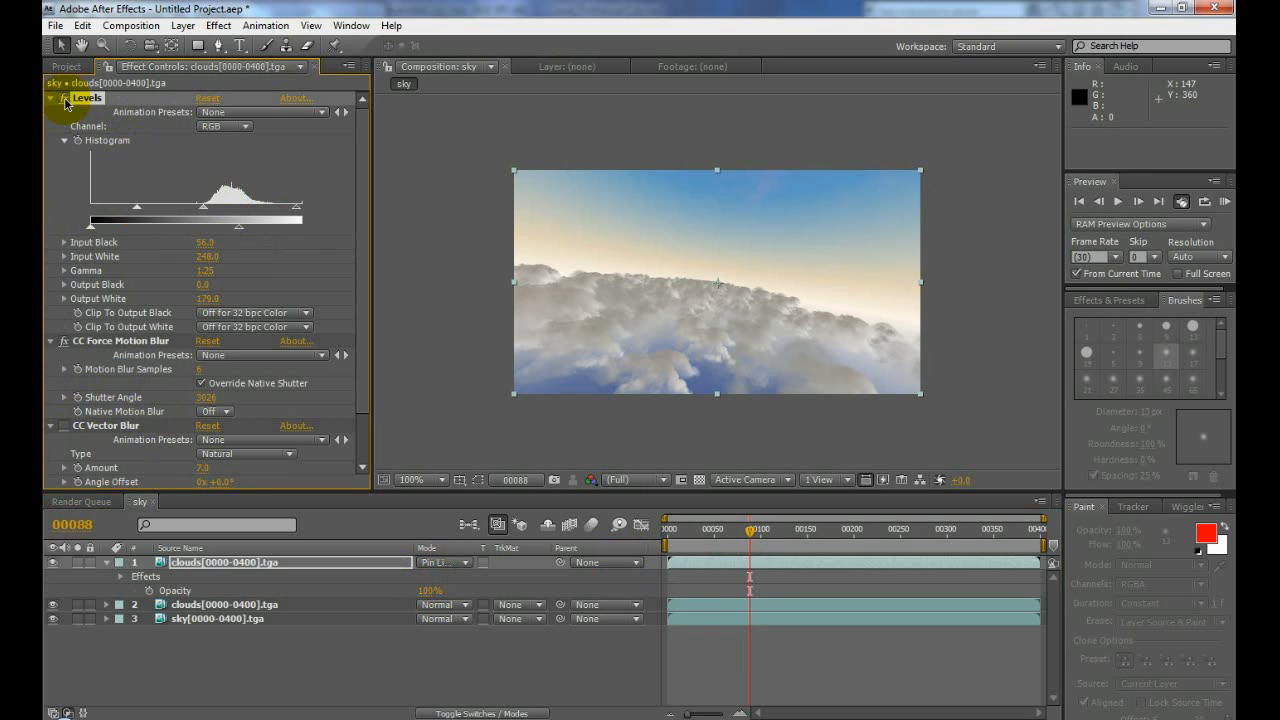
left_click_drag(206, 243, 177, 251)
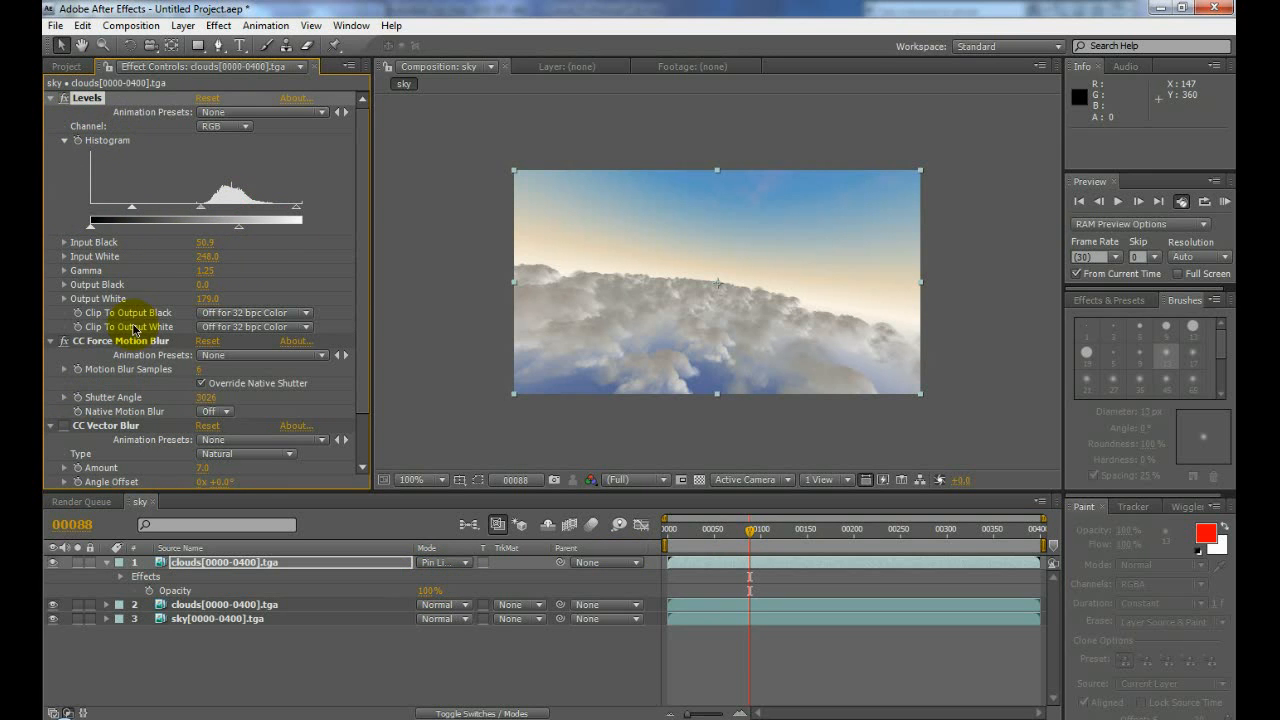
left_click_drag(209, 300, 165, 300)
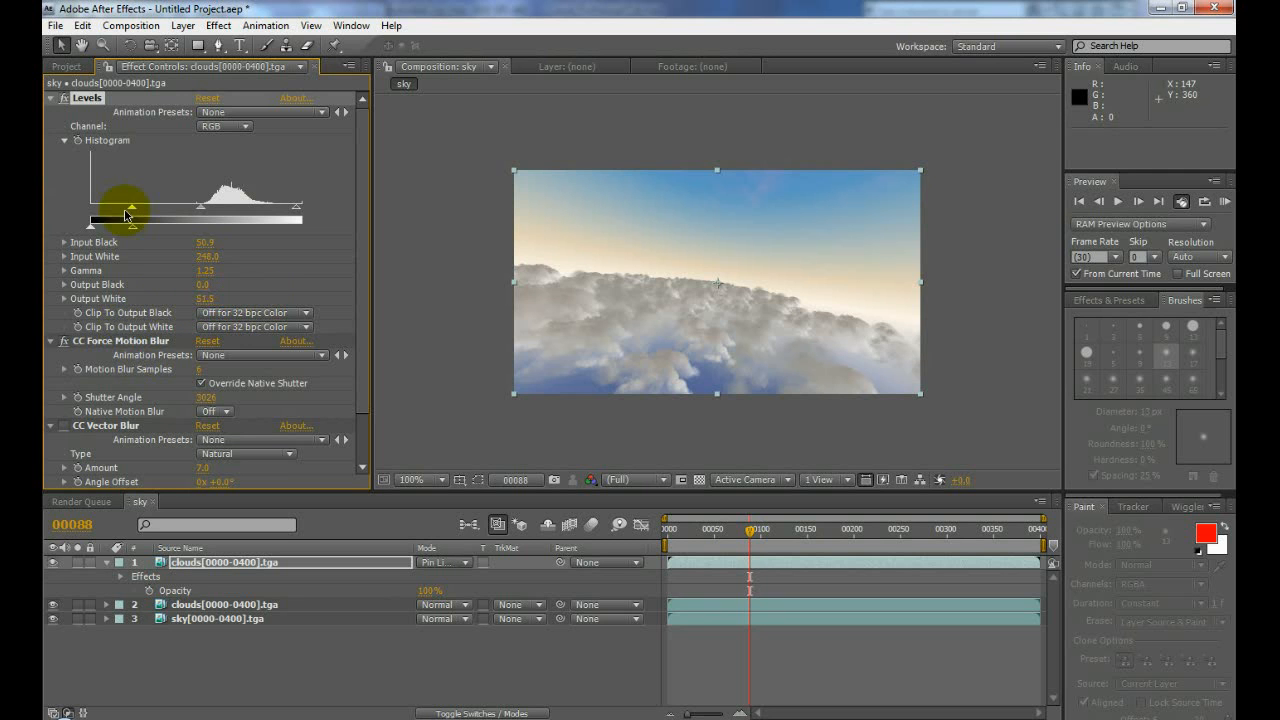
- Move Levels below CC Force Motion Blur on the top clouds layer, then reset it and set input white to 222
left_click_drag(84, 98, 103, 402)
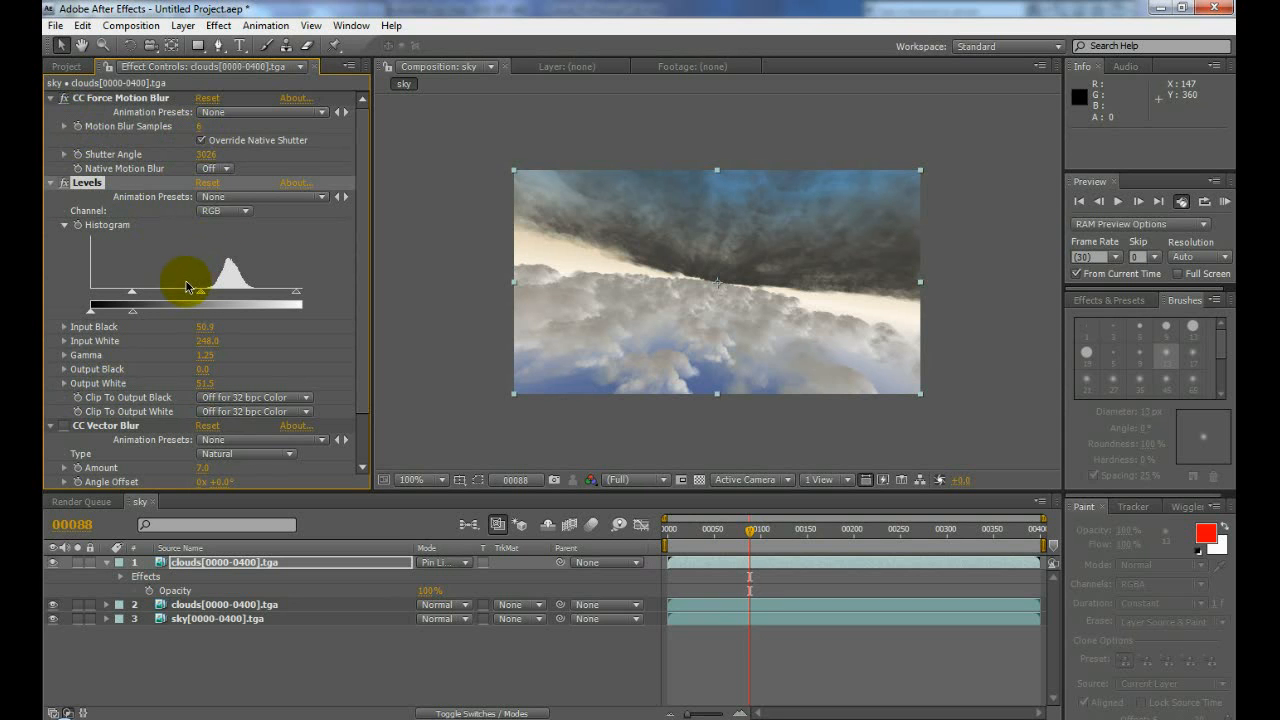
left_click_drag(132, 291, 72, 303)
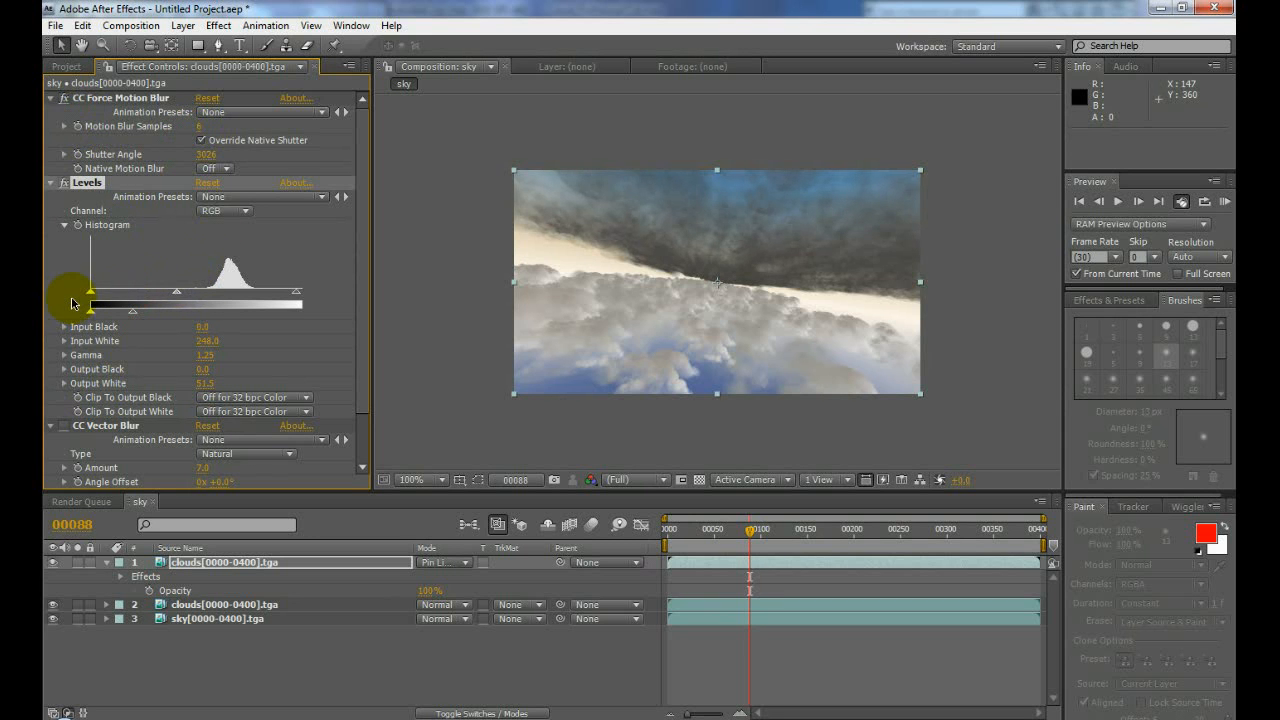
left_click(206, 184)
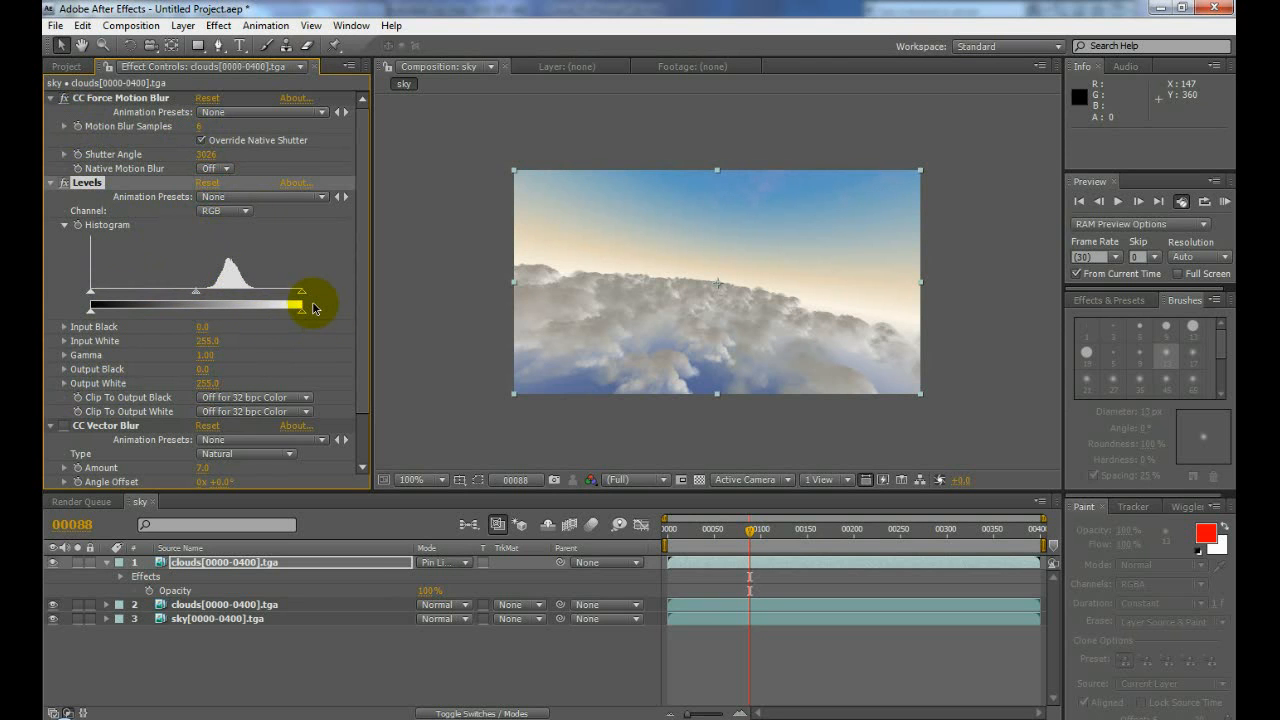
left_click_drag(300, 293, 279, 307)
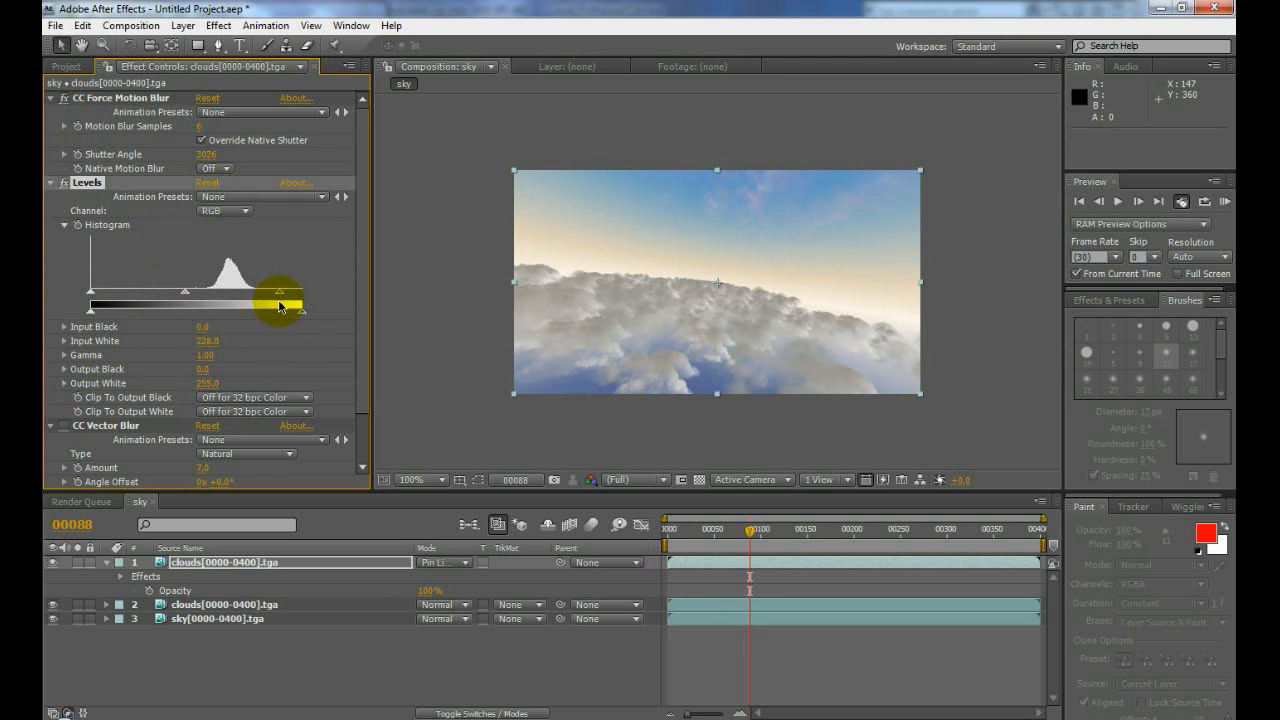
- Set CC Force Motion Blur to shutter angle 2948 with 3 samples and lower the top clouds layer's opacity to 35%
left_click_drag(208, 156, 174, 191)
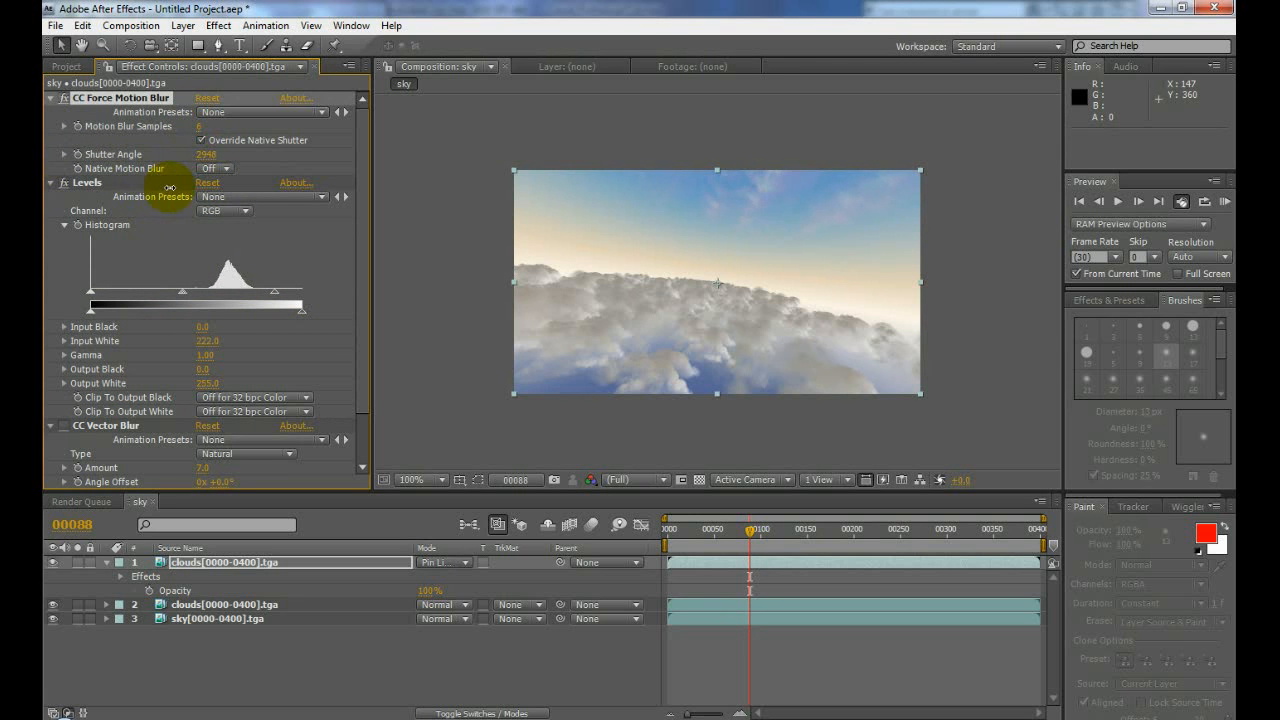
mouse_move(197, 136)
left_mouse_down()
mouse_move(363, 129)
mouse_move(174, 146)
left_mouse_up()
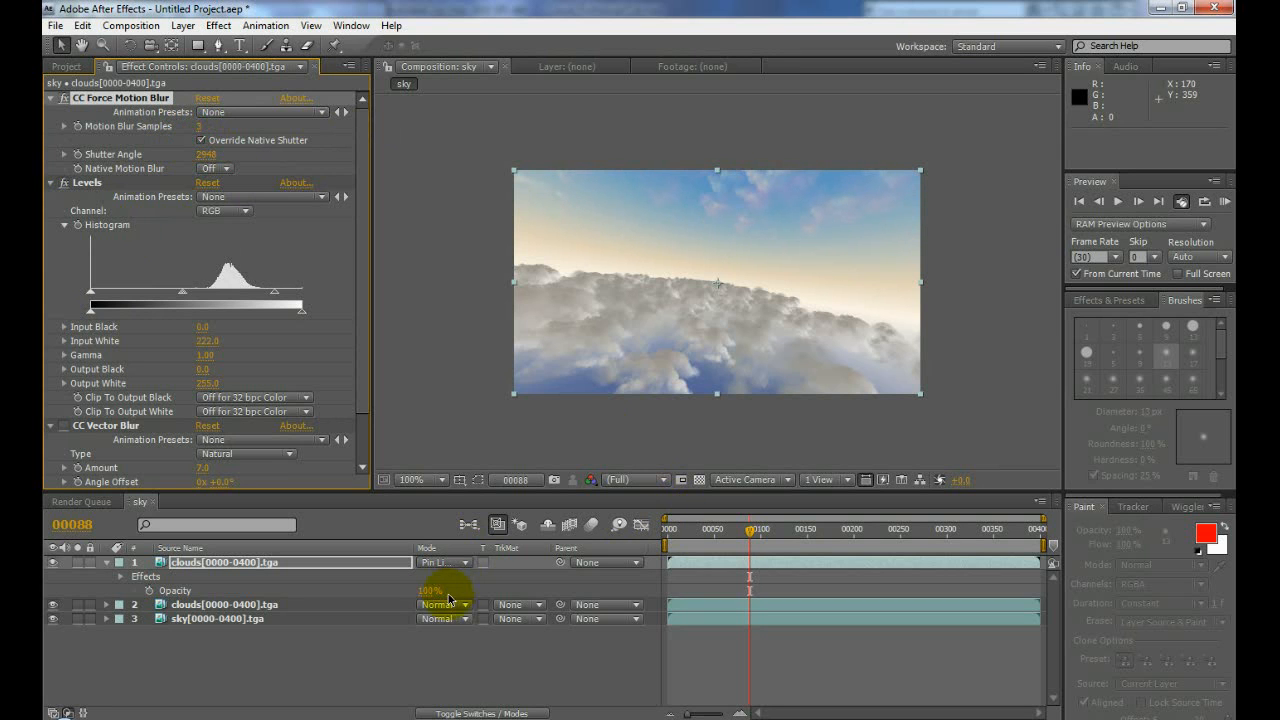
left_click_drag(428, 591, 392, 590)
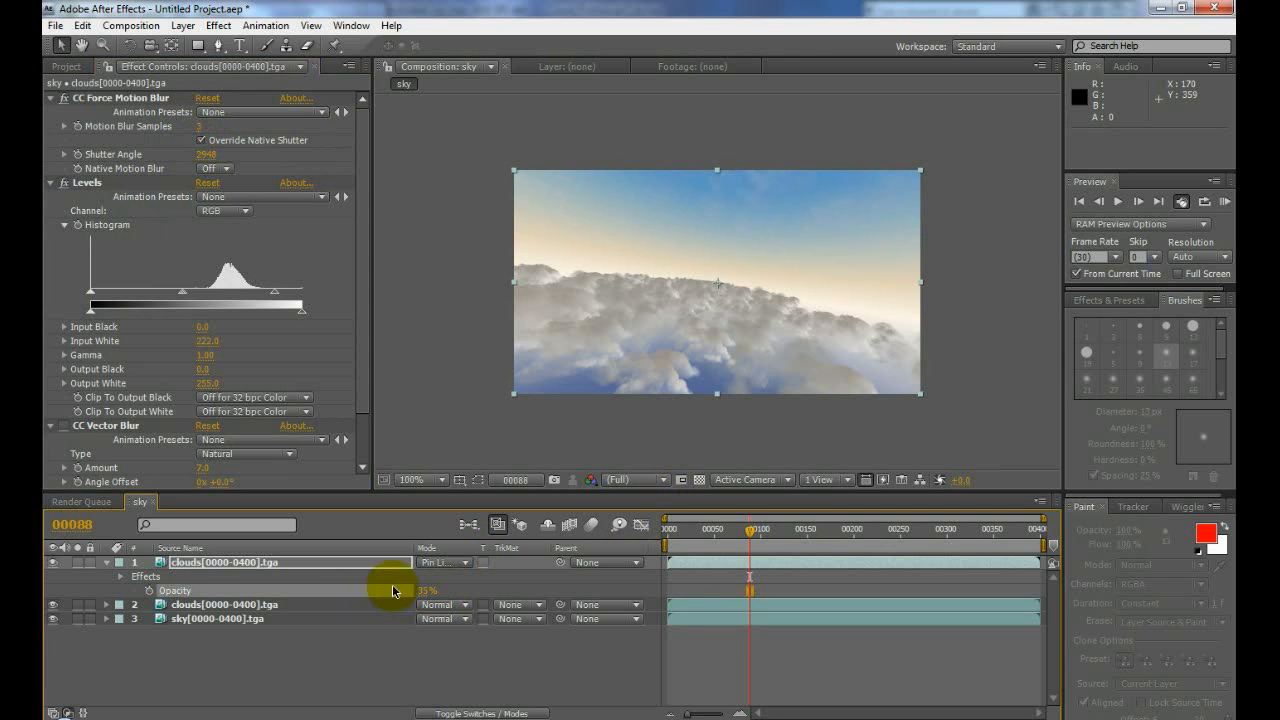
- RAM preview the composition from frame 0 to check the cloud motion, then stop the playback
left_click(1078, 202)
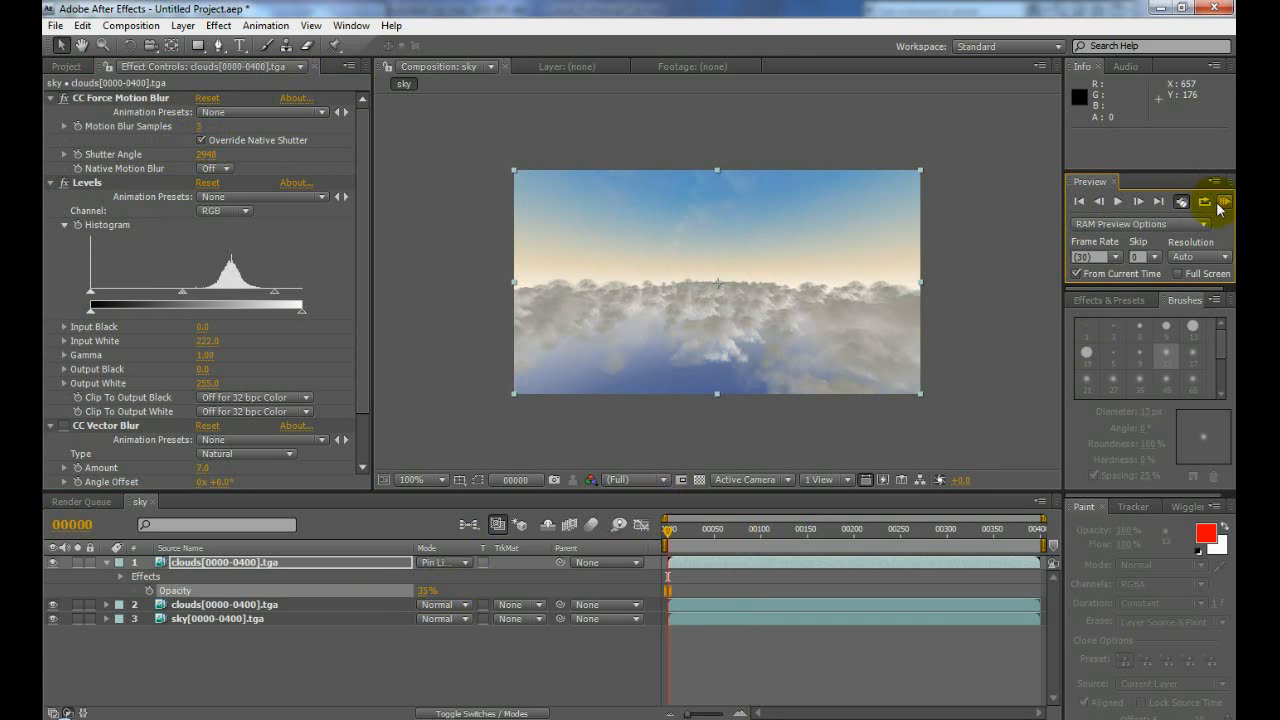
left_click(1223, 203)
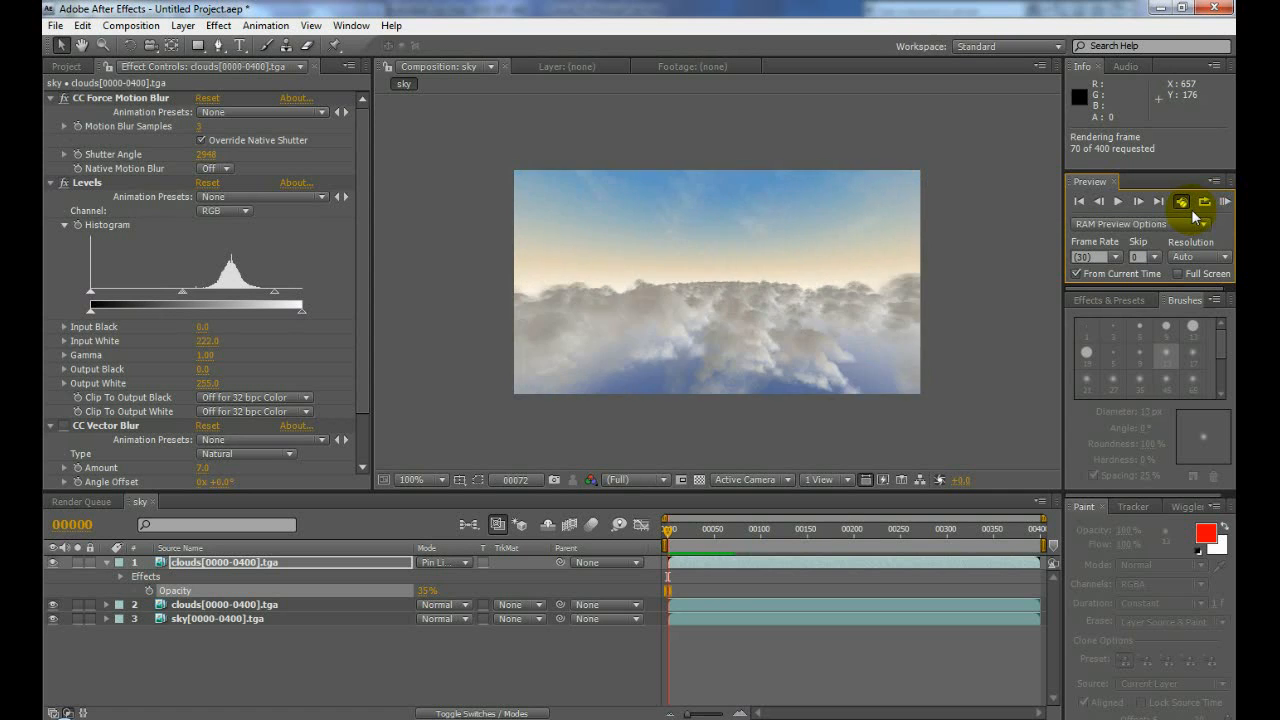
key("space")
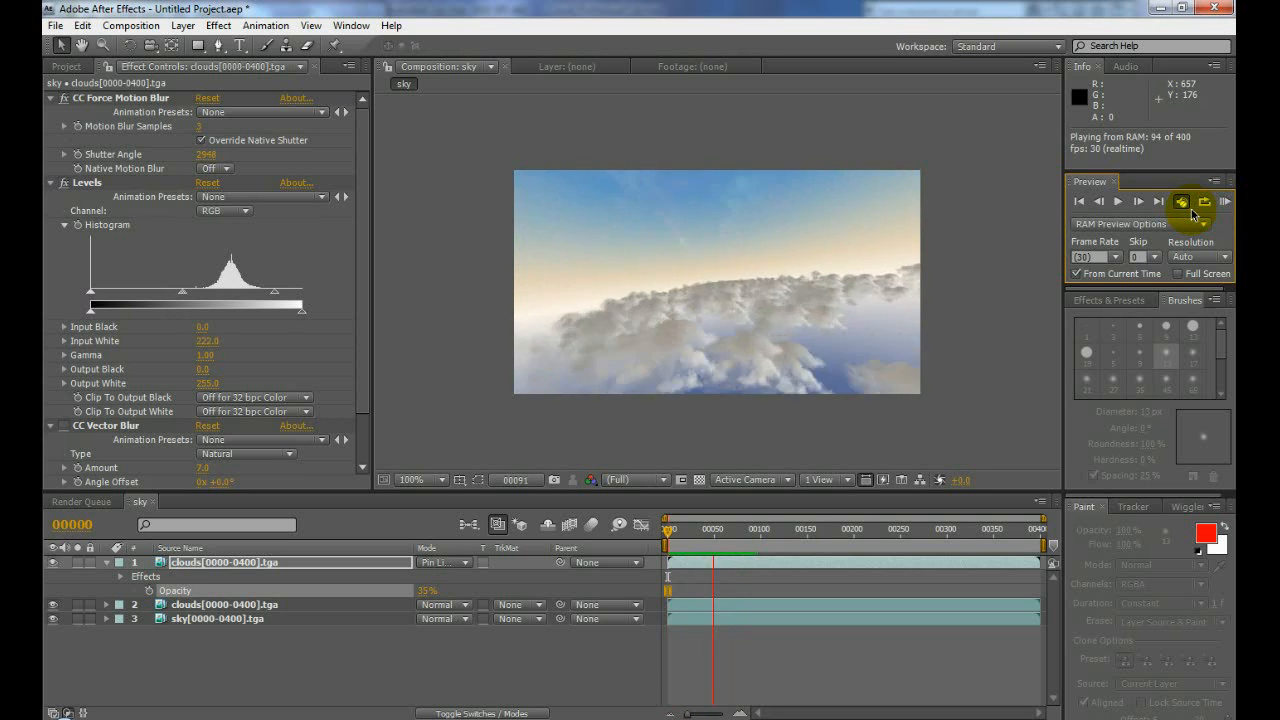
left_click(1186, 204)
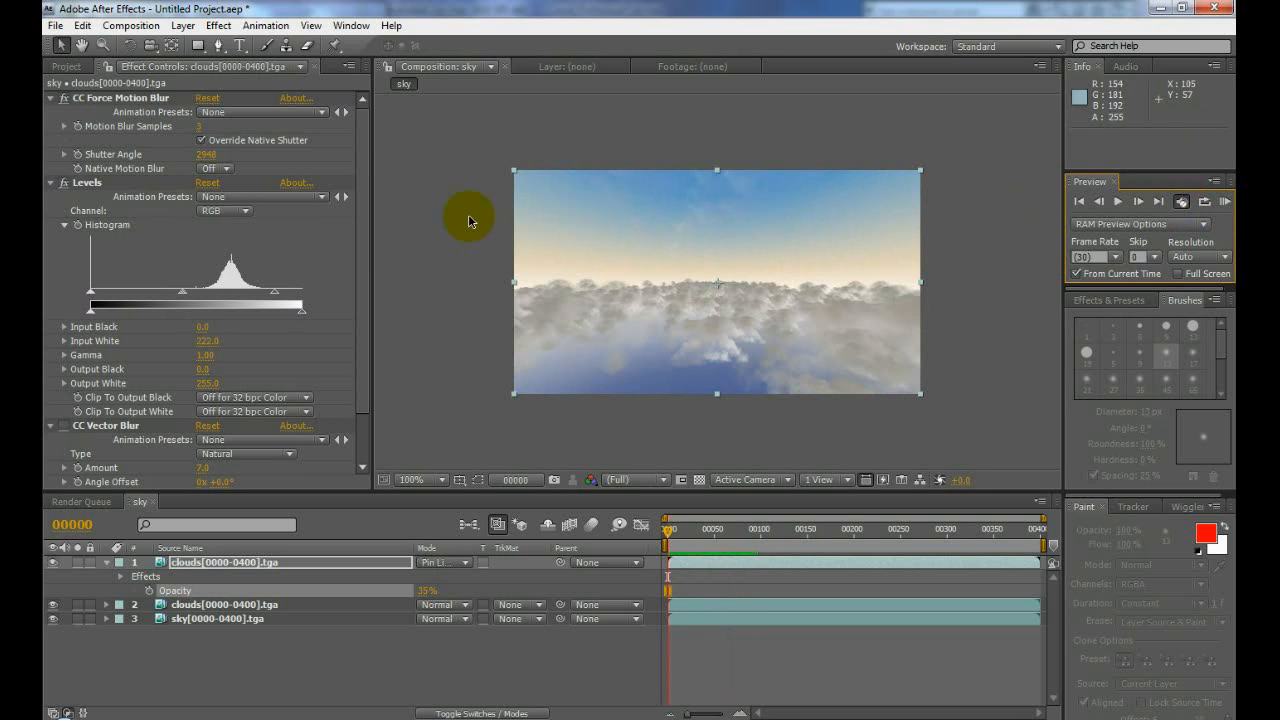
- Raise the motion blur samples to 19 and enable CC Vector Blur with amount 14, ridge smoothness 0 and reduced map softness
left_click_drag(197, 127, 210, 127)
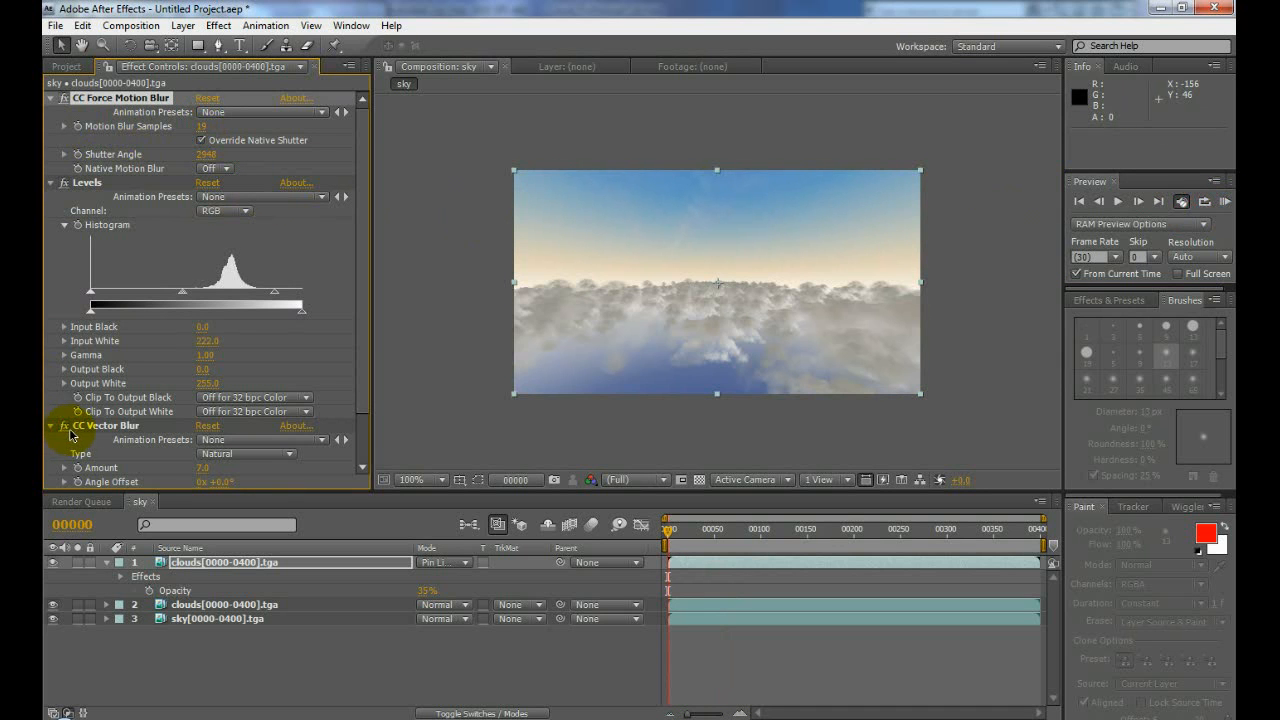
left_click_drag(203, 468, 229, 468)
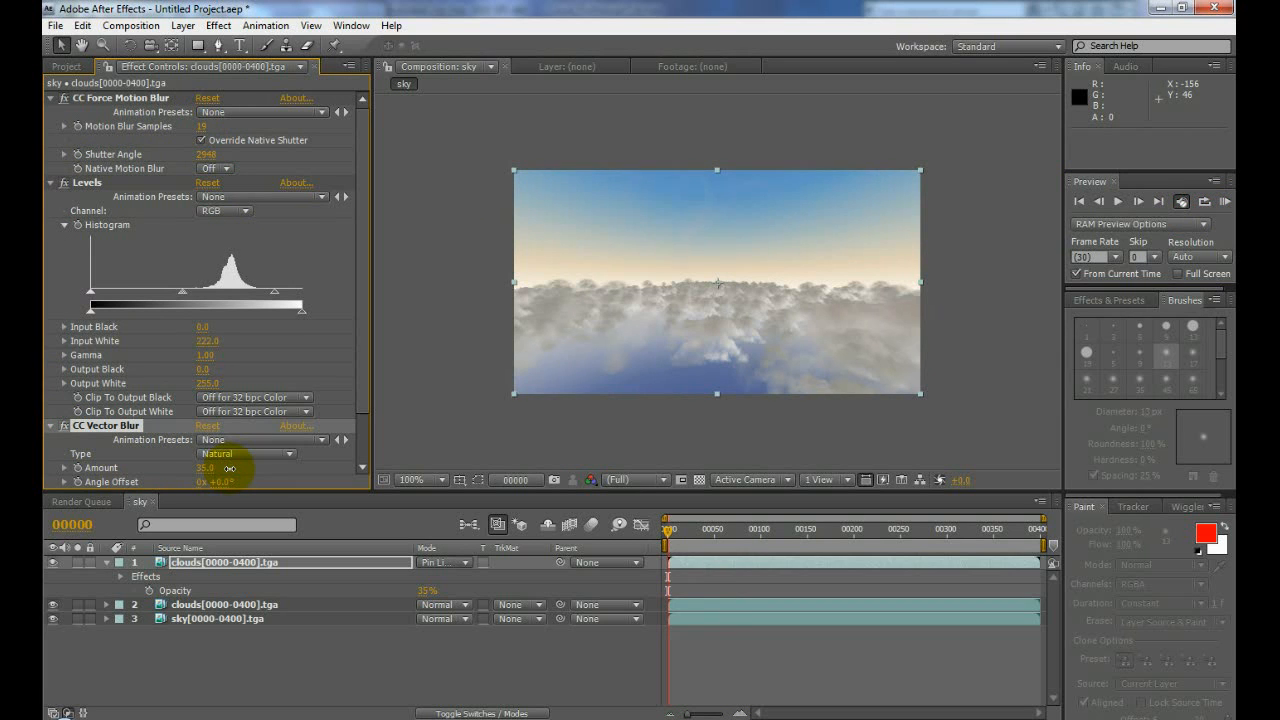
scroll(218, 480, "down", 2)
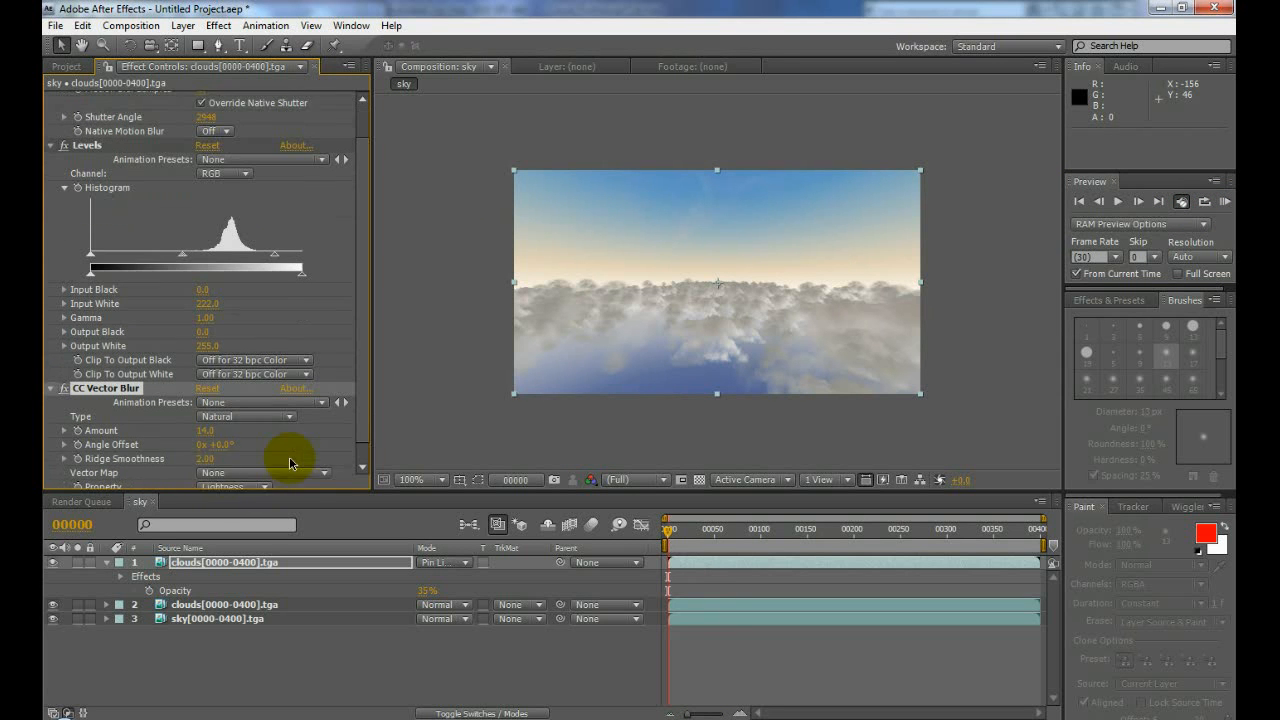
left_click_drag(200, 442, 108, 438)
left_click_drag(201, 482, 45, 478)
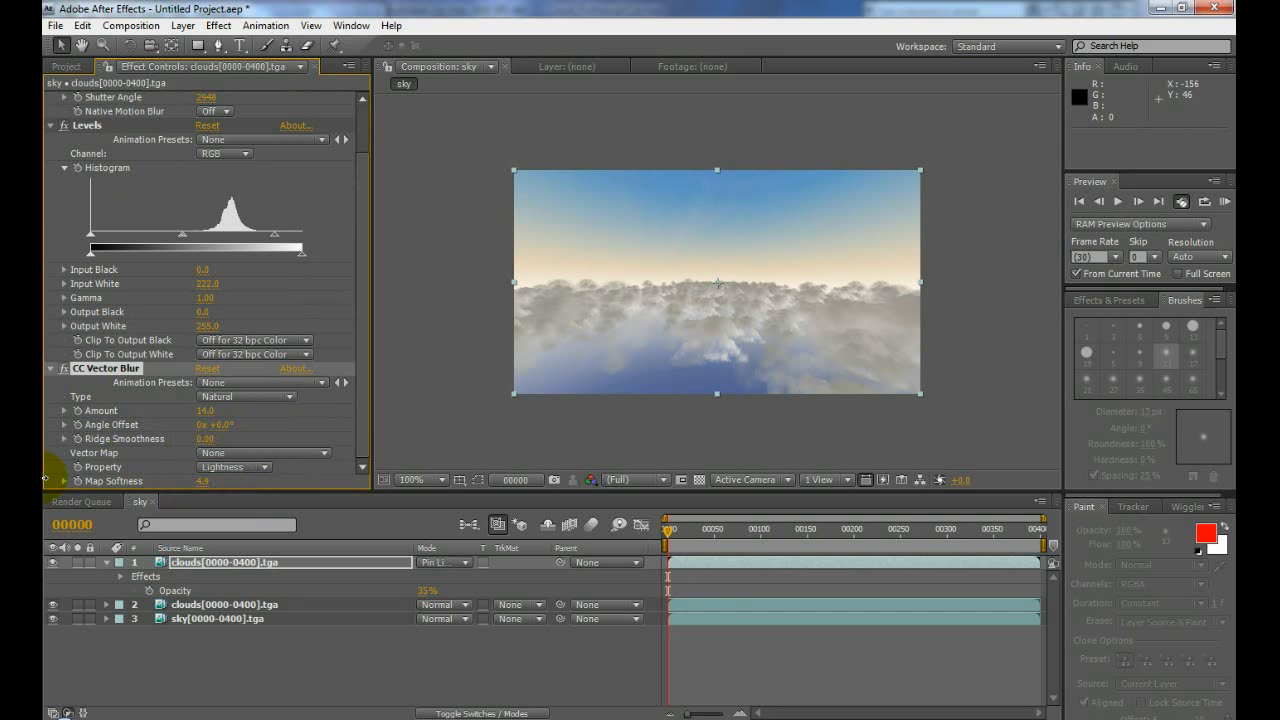
- RAM preview the vector-blurred clouds from frame 0 and return to the first effect's settings
left_click(1225, 201)
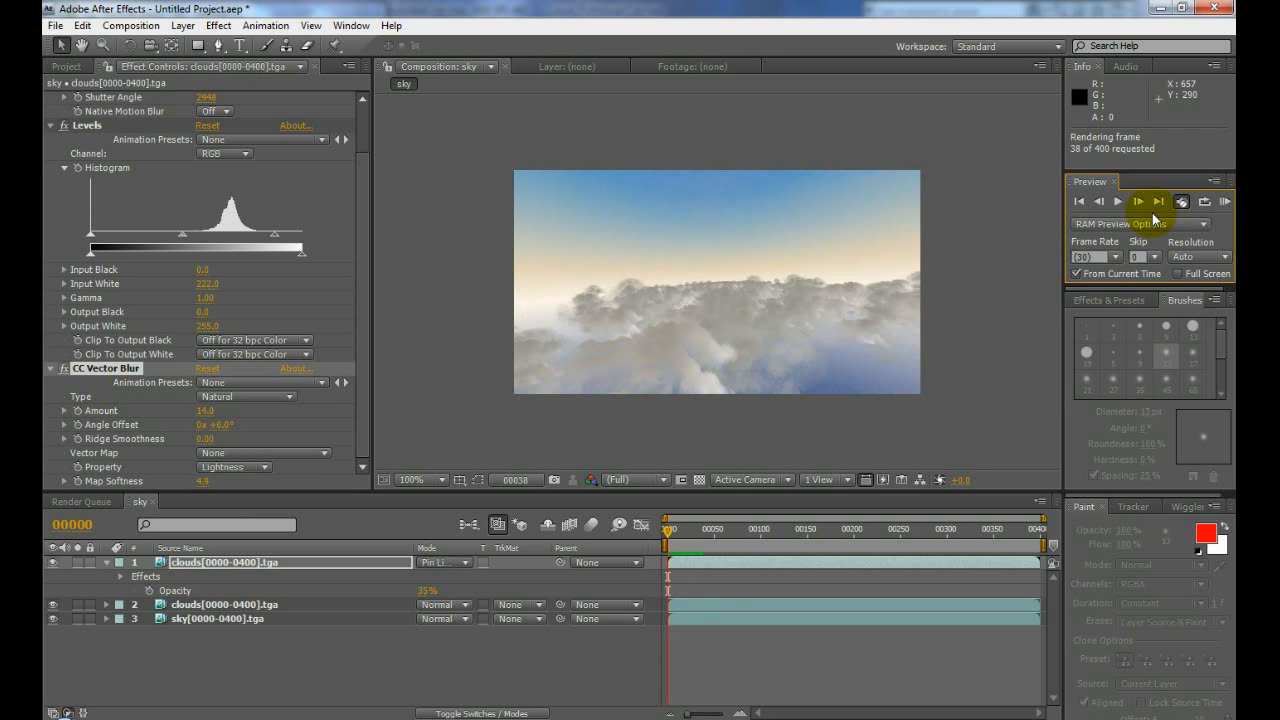
key("space")
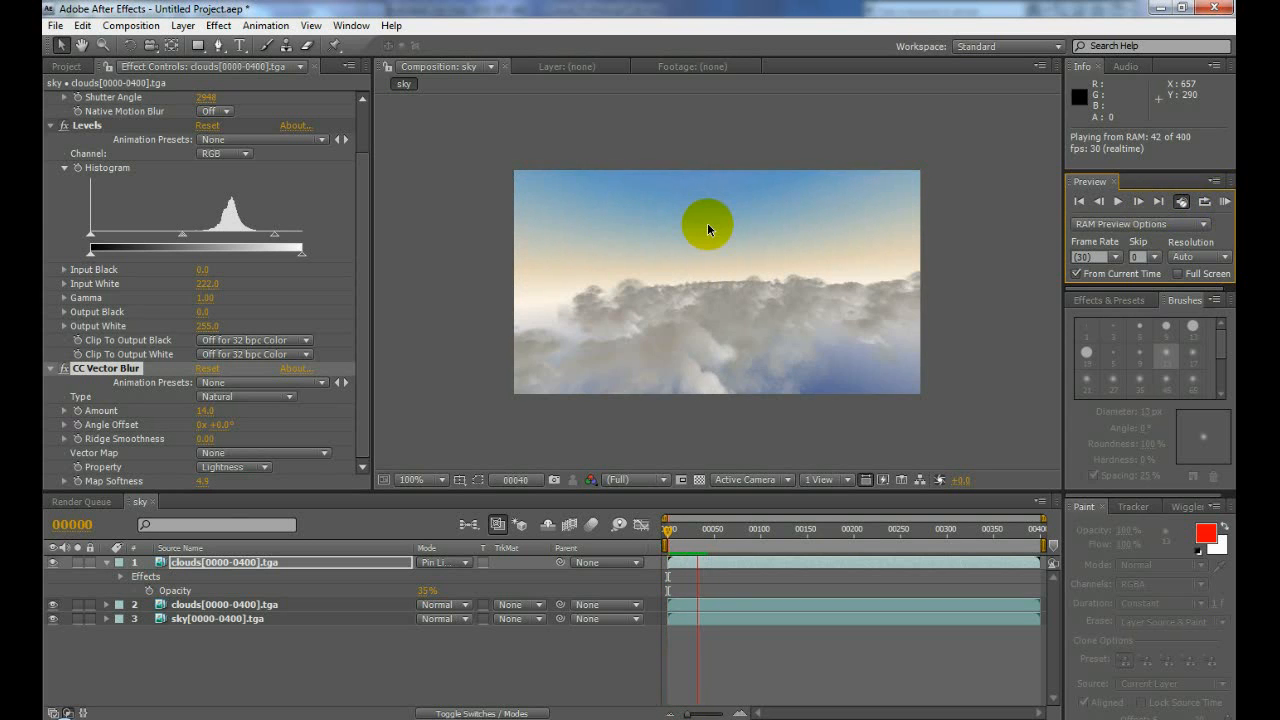
left_click(1087, 211)
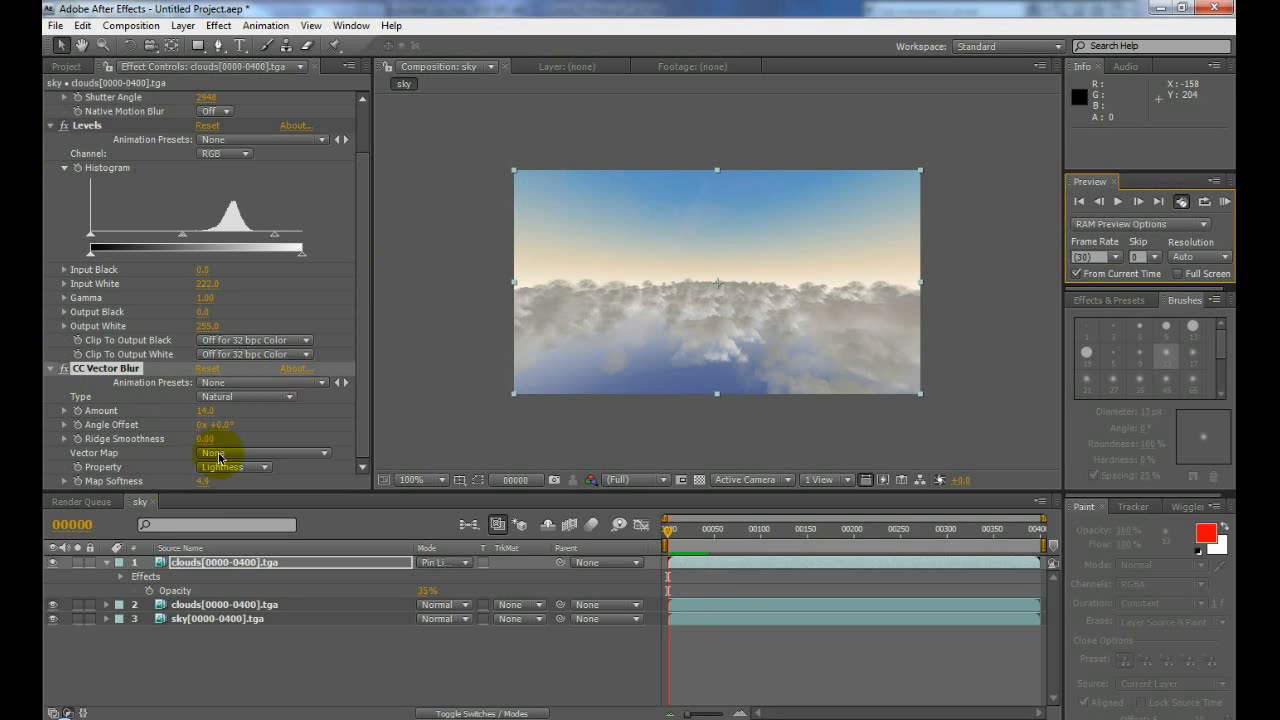
left_click(362, 310)
left_click_drag(364, 343, 371, 215)
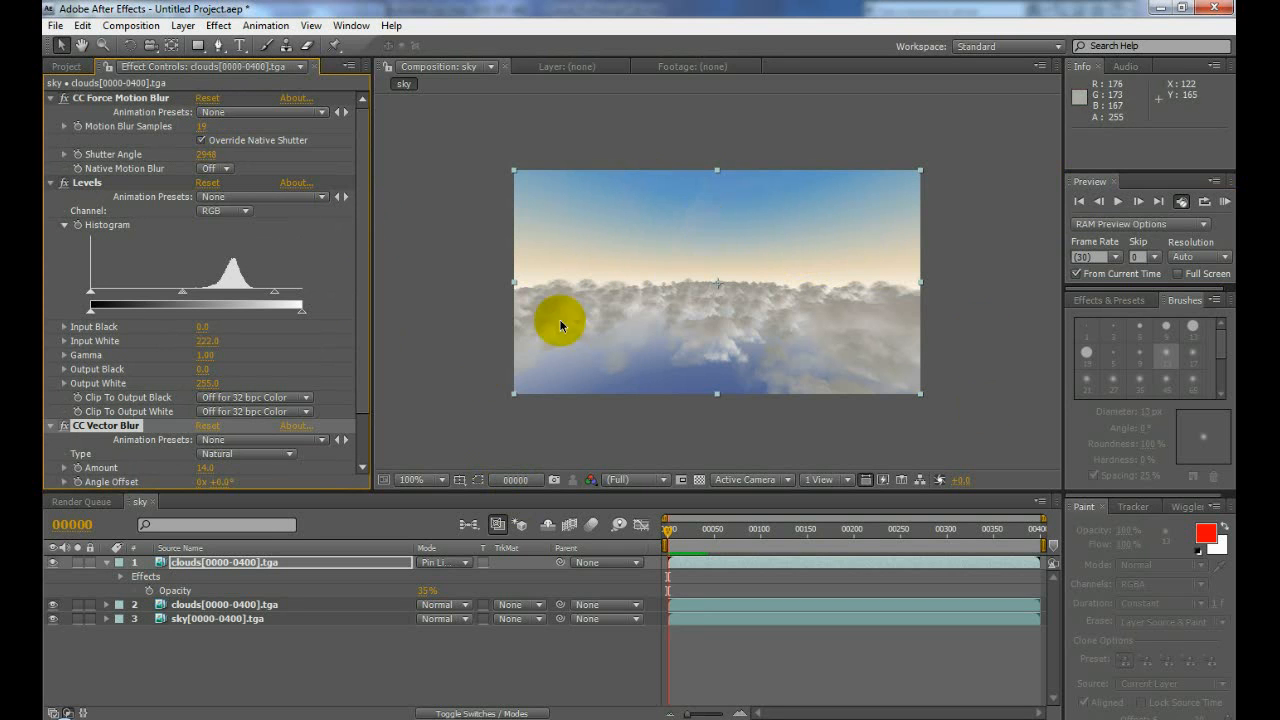
- Apply the CC Force Motion Blur effect to the second clouds layer
left_click(196, 610)
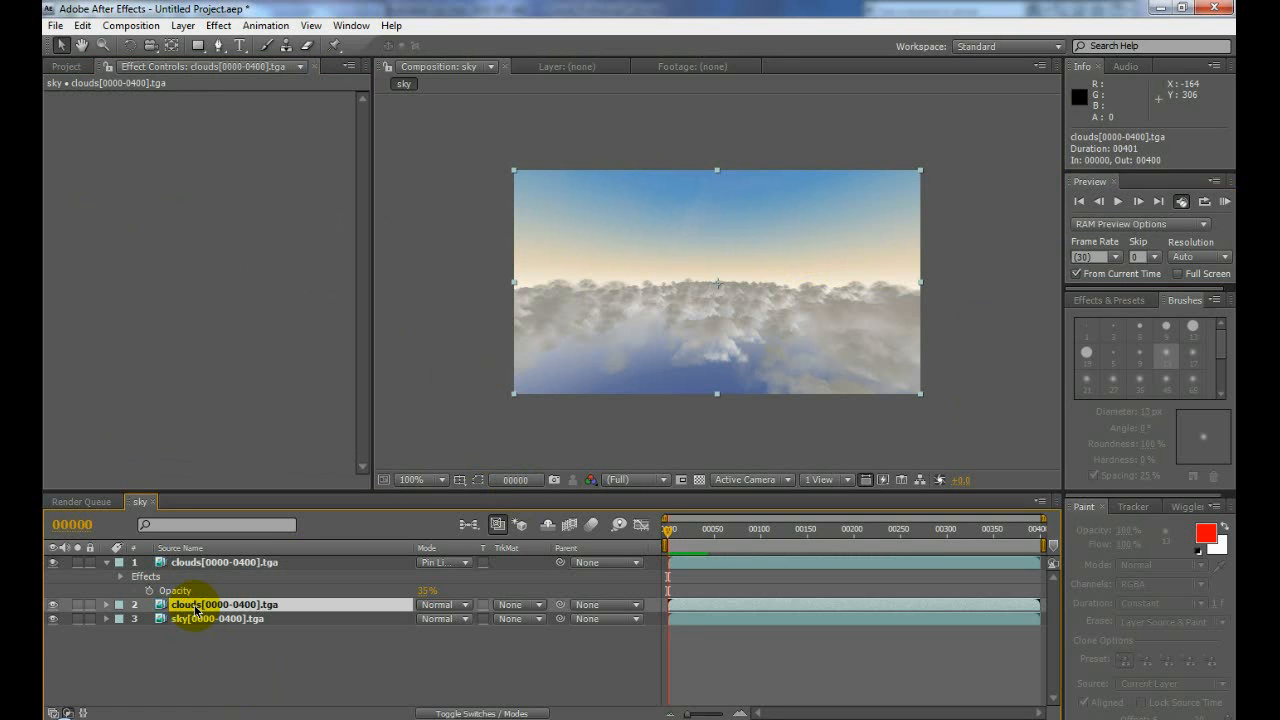
right_click(129, 343)
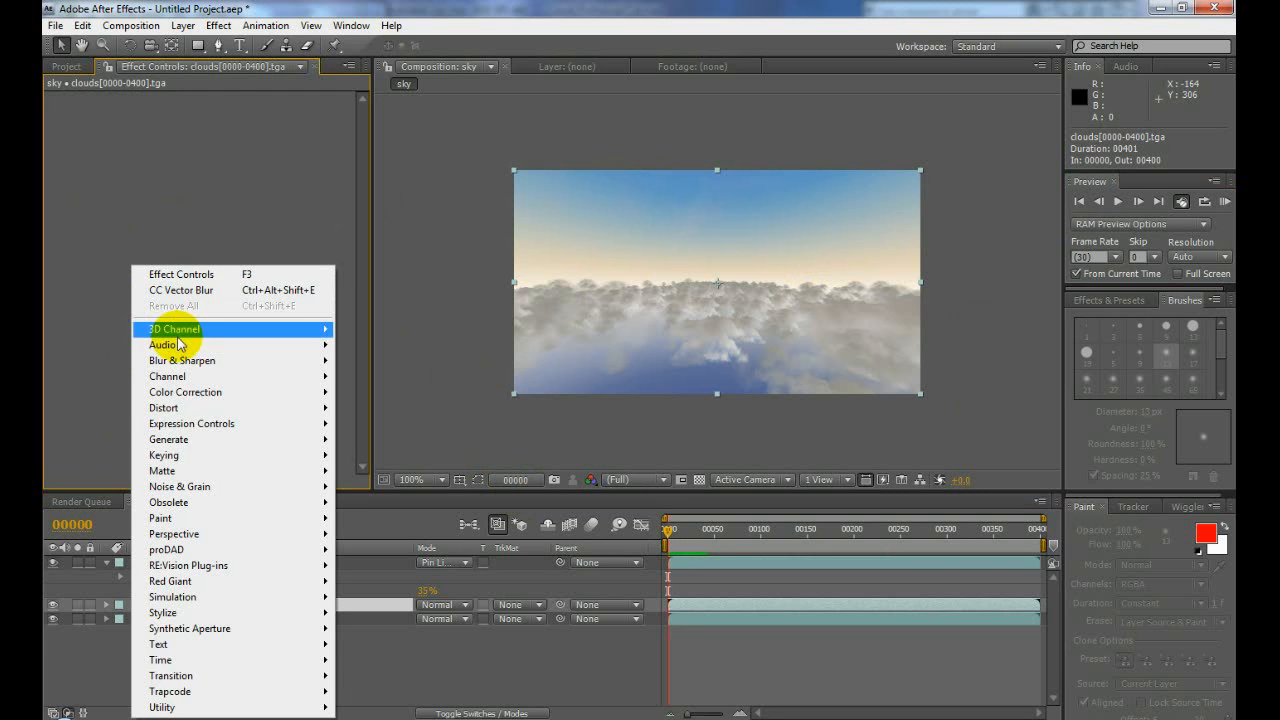
mouse_move(163, 660)
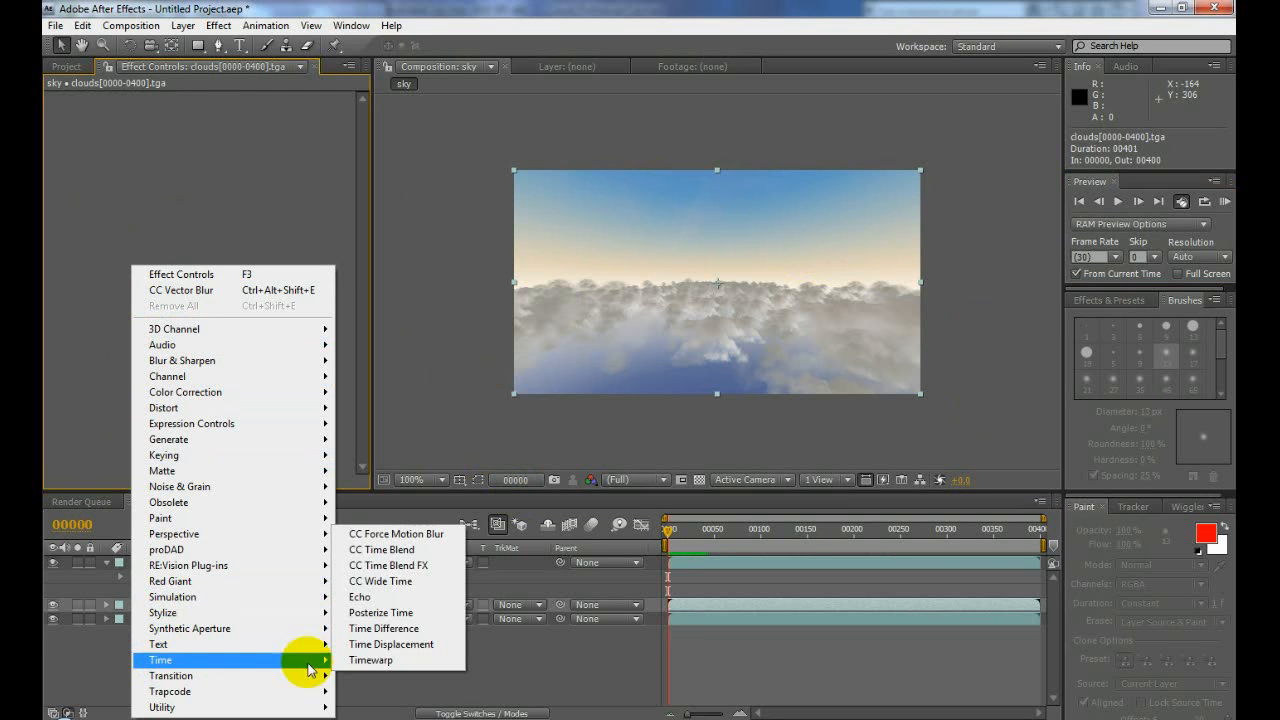
left_click(424, 537)
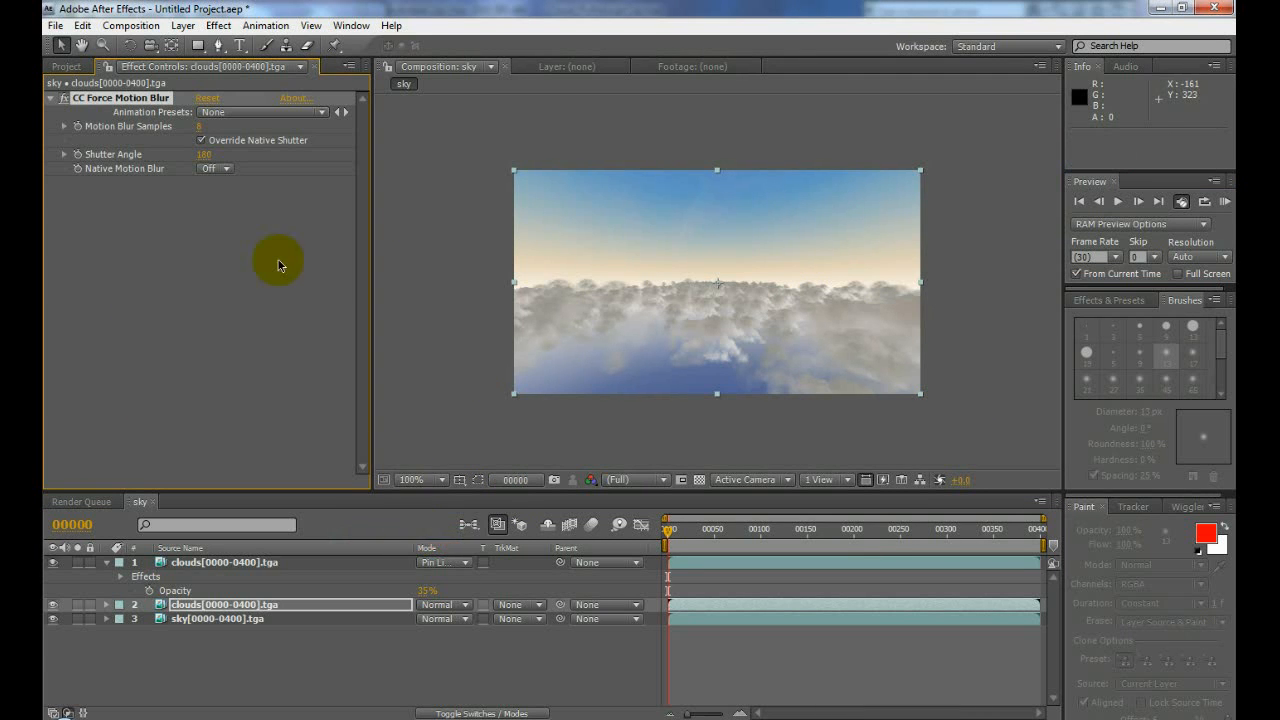
- At frame 45, set the second clouds layer's motion blur samples to 7 and shutter angle to 636
left_click_drag(205, 160, 398, 156)
left_click_drag(669, 530, 712, 540)
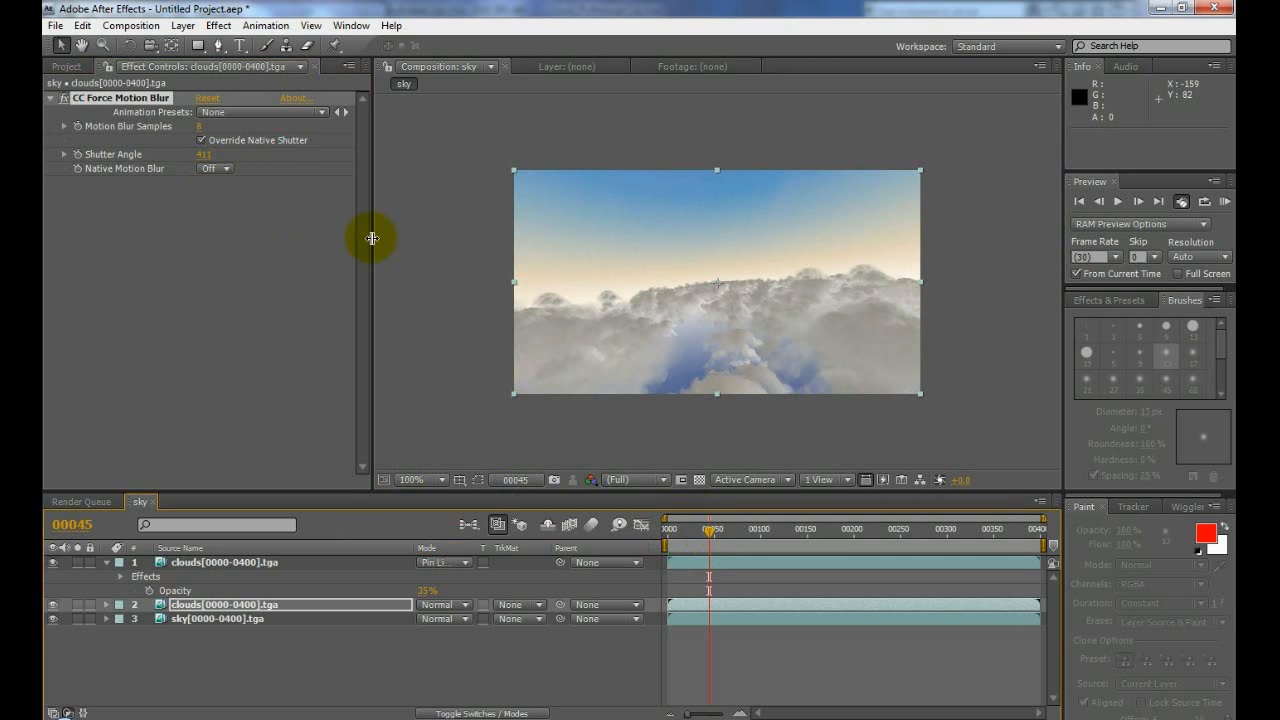
mouse_move(203, 158)
left_mouse_down()
mouse_move(346, 157)
mouse_move(158, 157)
mouse_move(249, 151)
mouse_move(191, 149)
left_mouse_up()
left_click(200, 128)
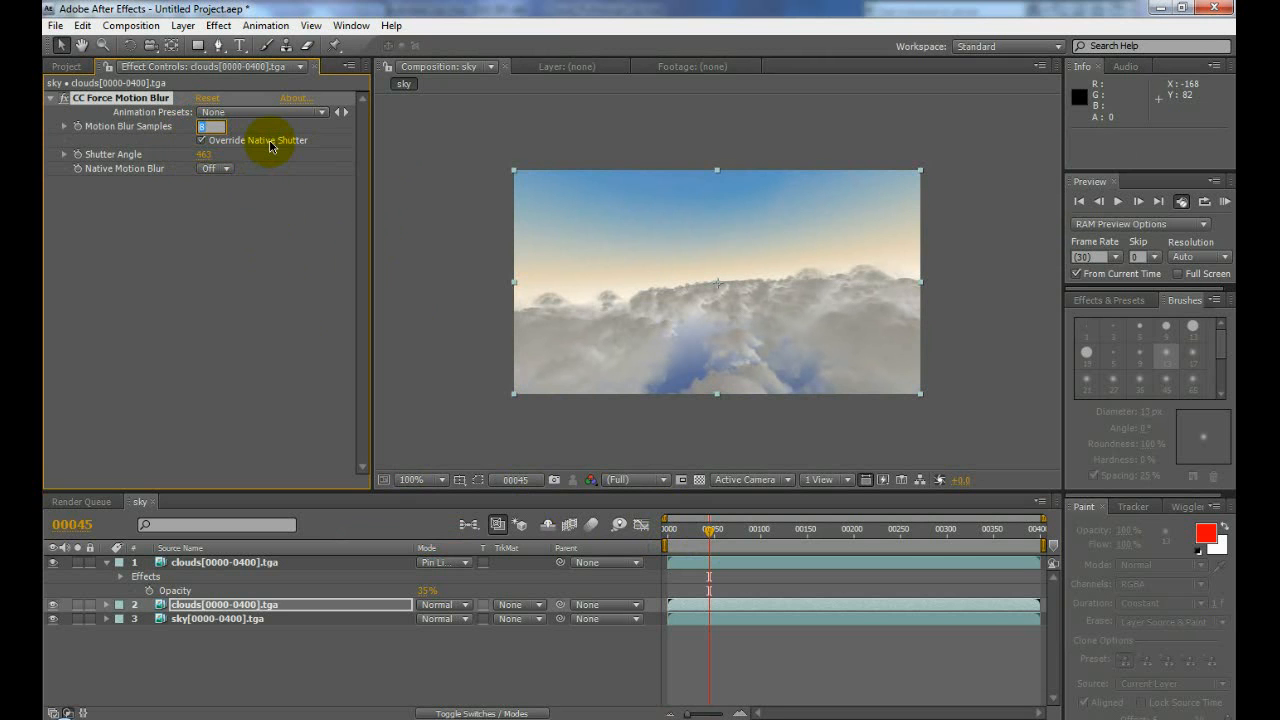
key("Return")
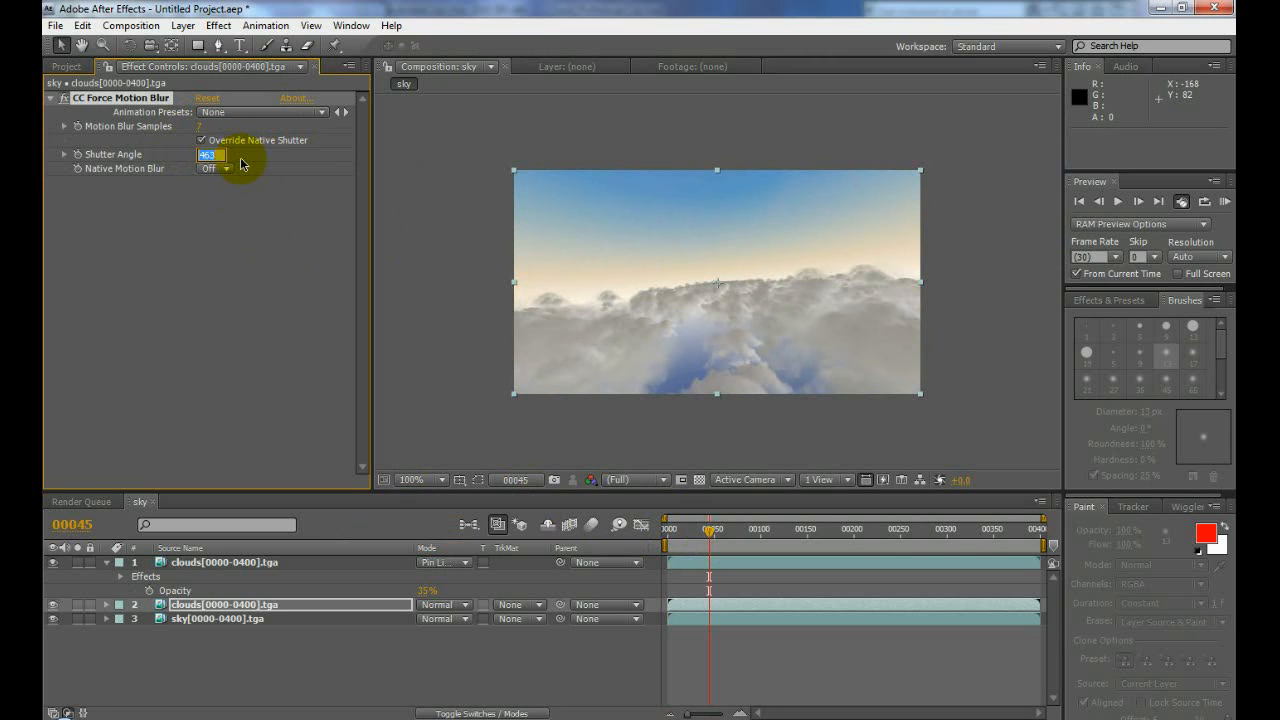
left_click_drag(205, 158, 370, 181)
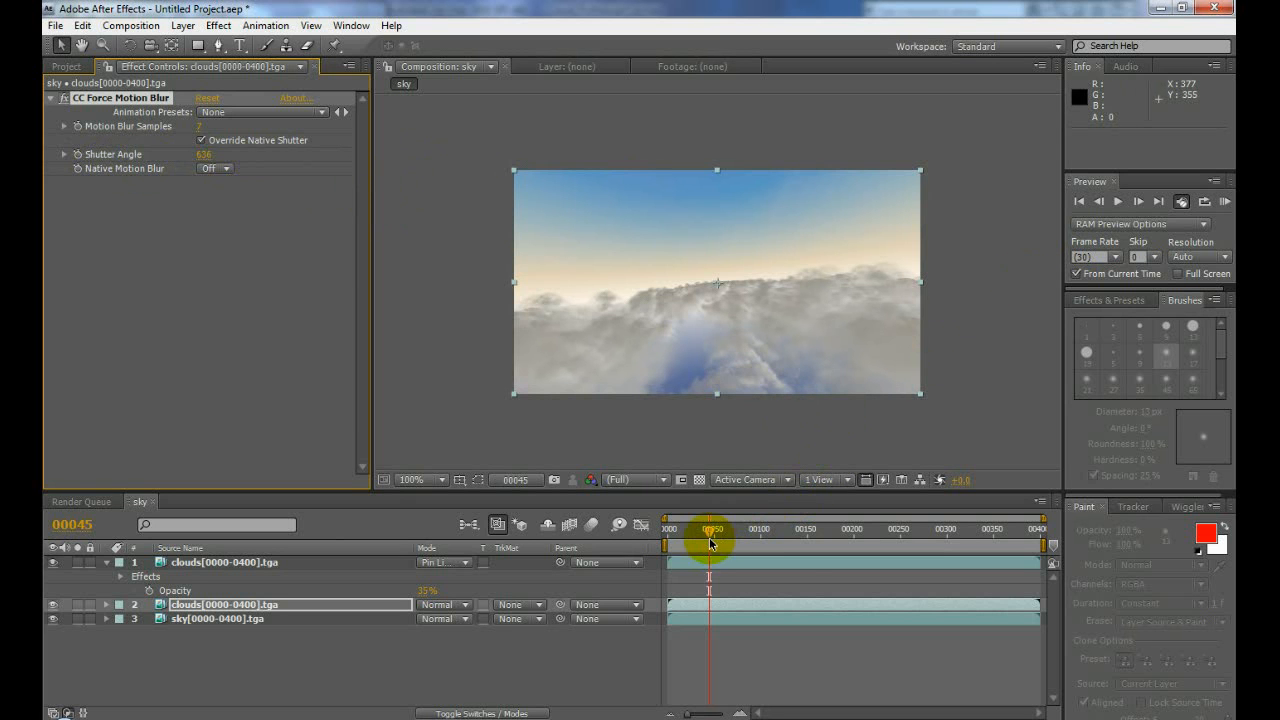
- Return to frame 0, inspect the blurred clouds at 200%, and RAM preview the composition at 100%
left_click_drag(710, 537, 651, 528)
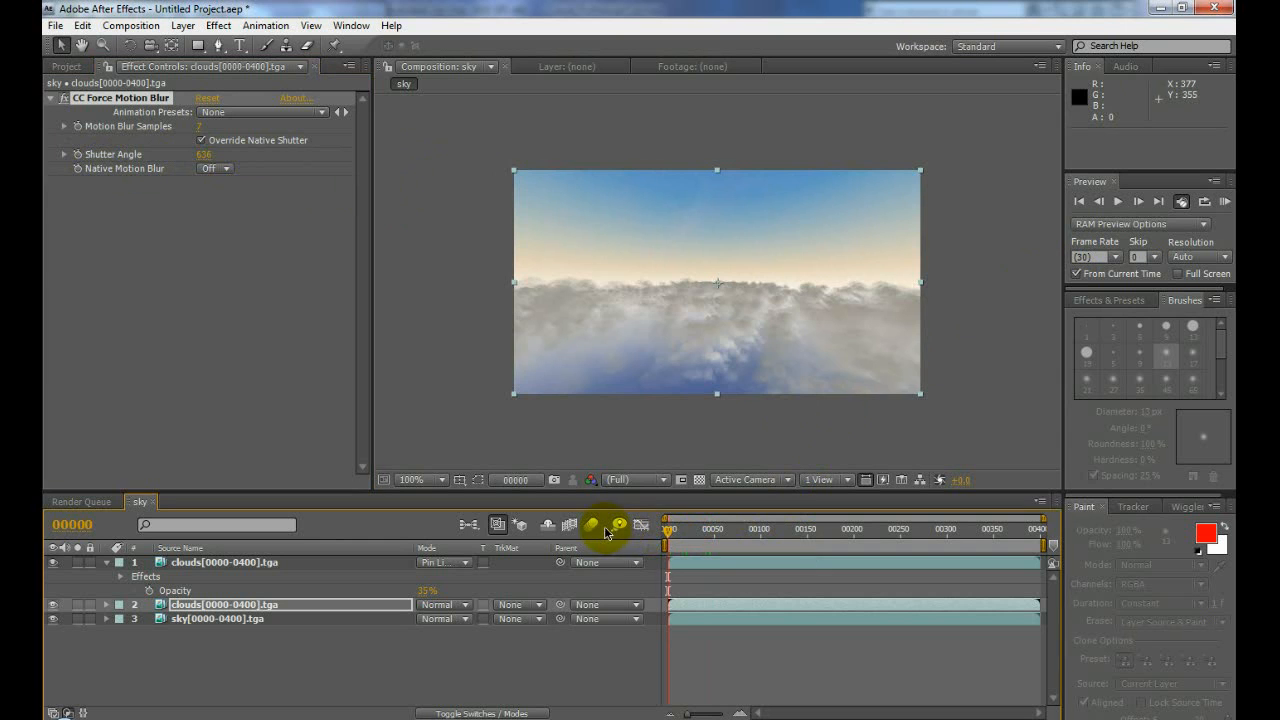
key("period")
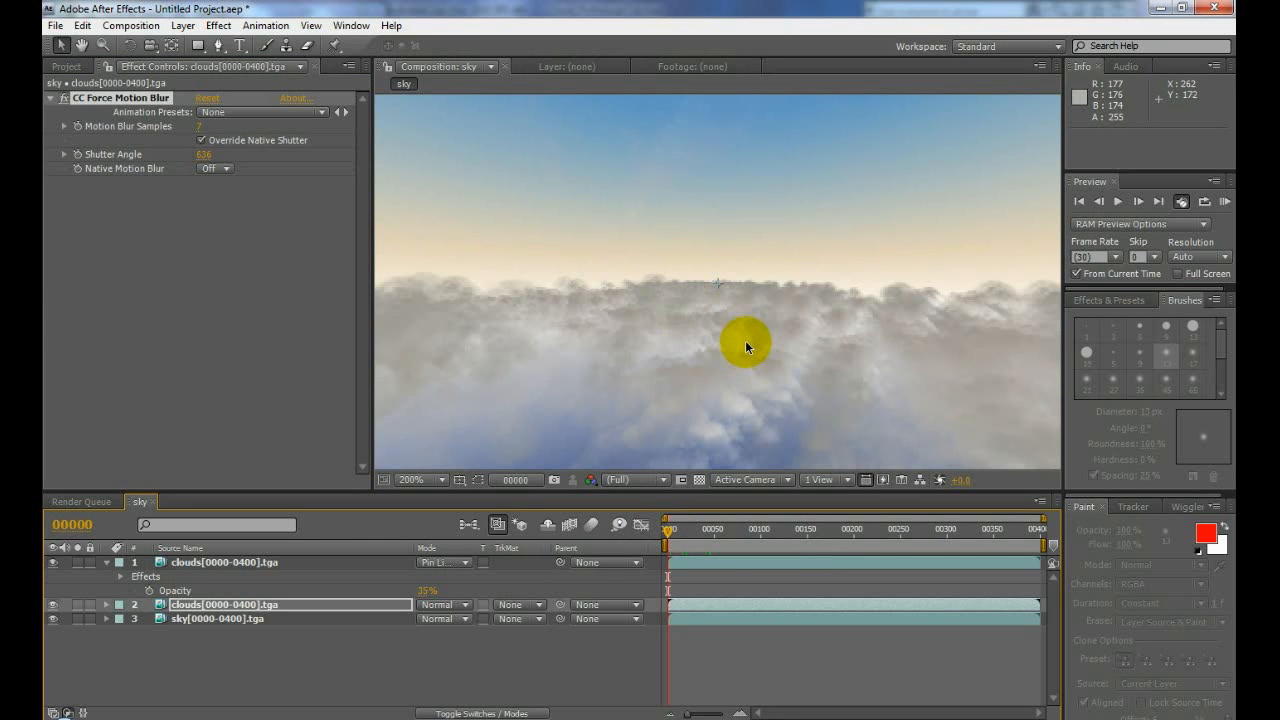
key("comma")
left_click(1222, 202)
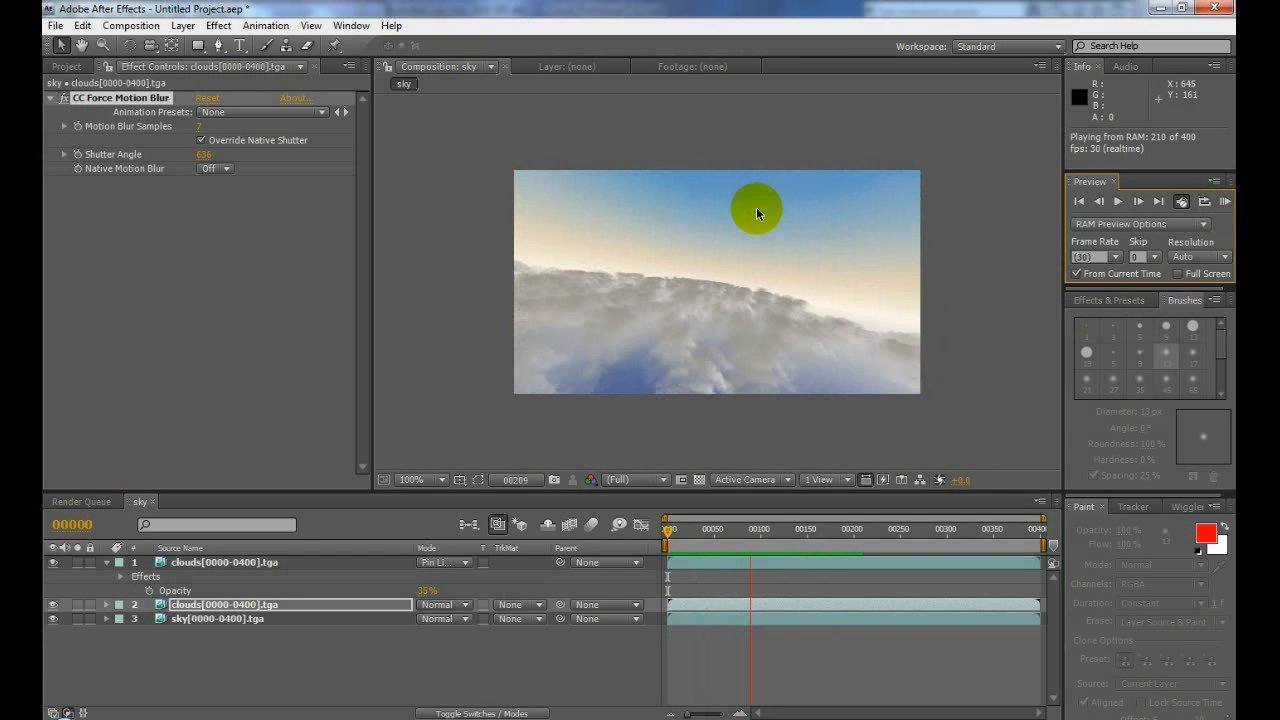
left_click(1089, 209)
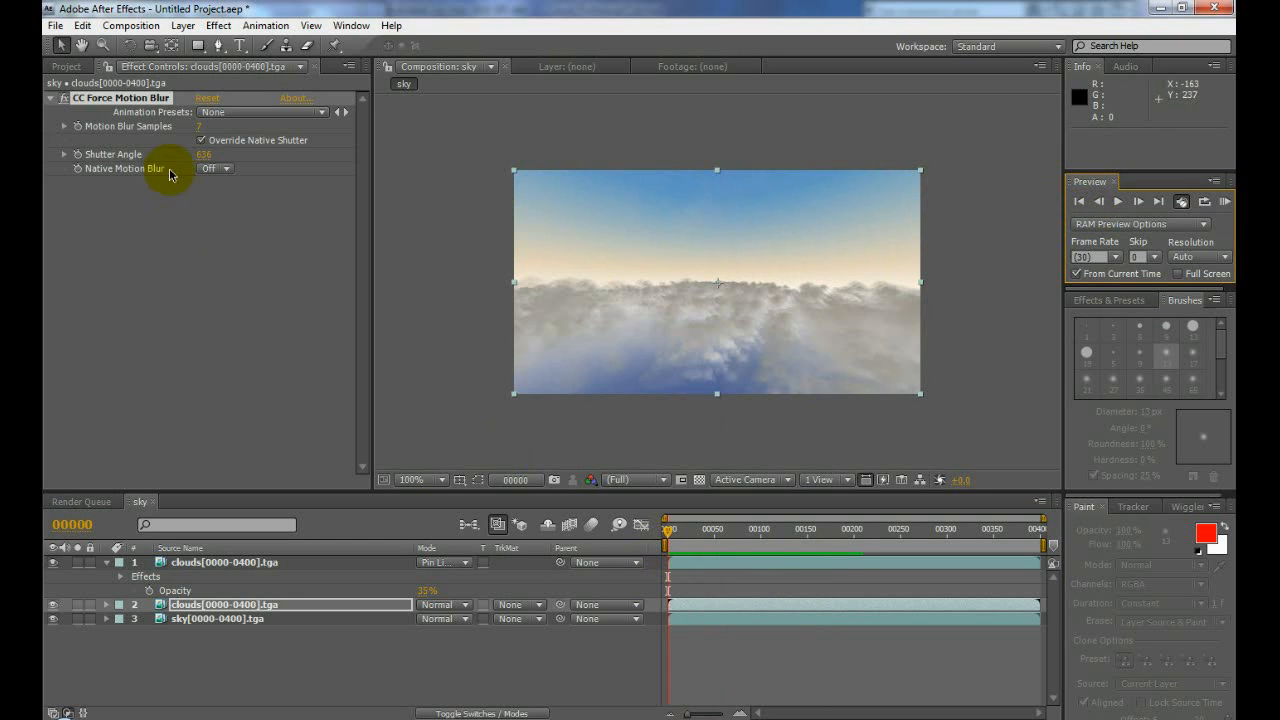
- Set the second clouds layer's shutter angle to 921 and its motion blur samples to 4
left_click_drag(201, 163, 457, 183)
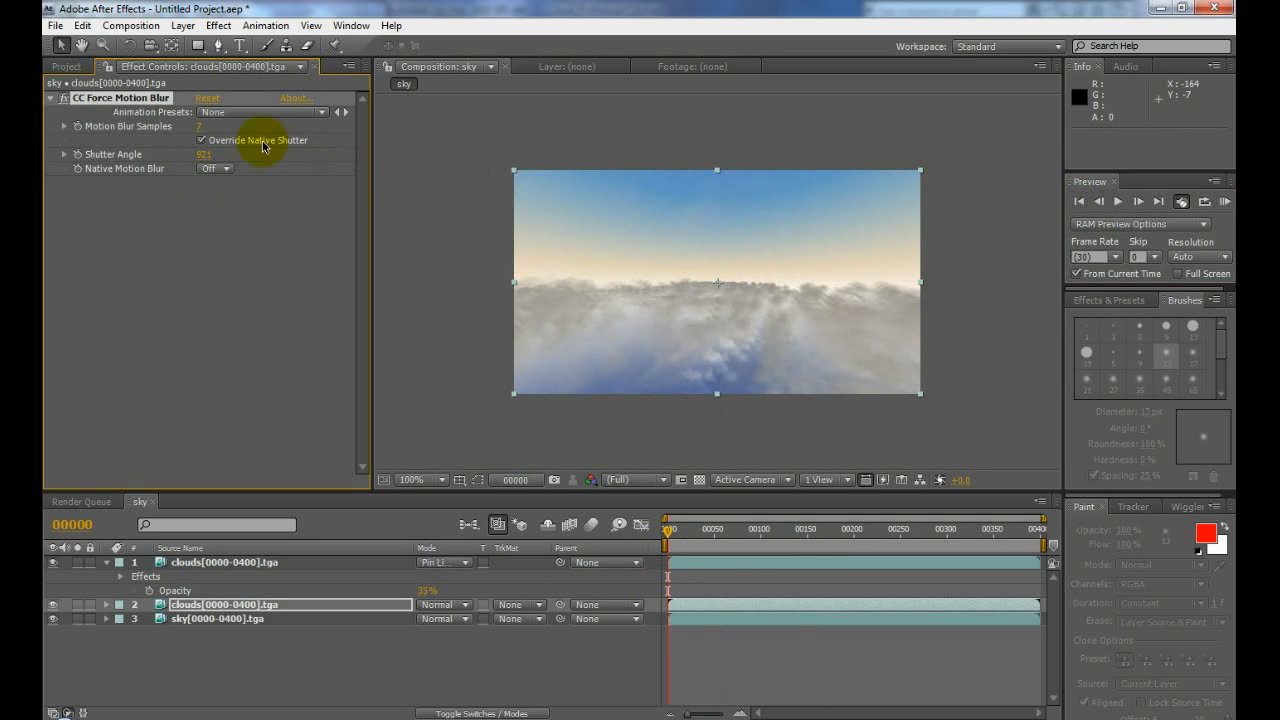
left_click(190, 134)
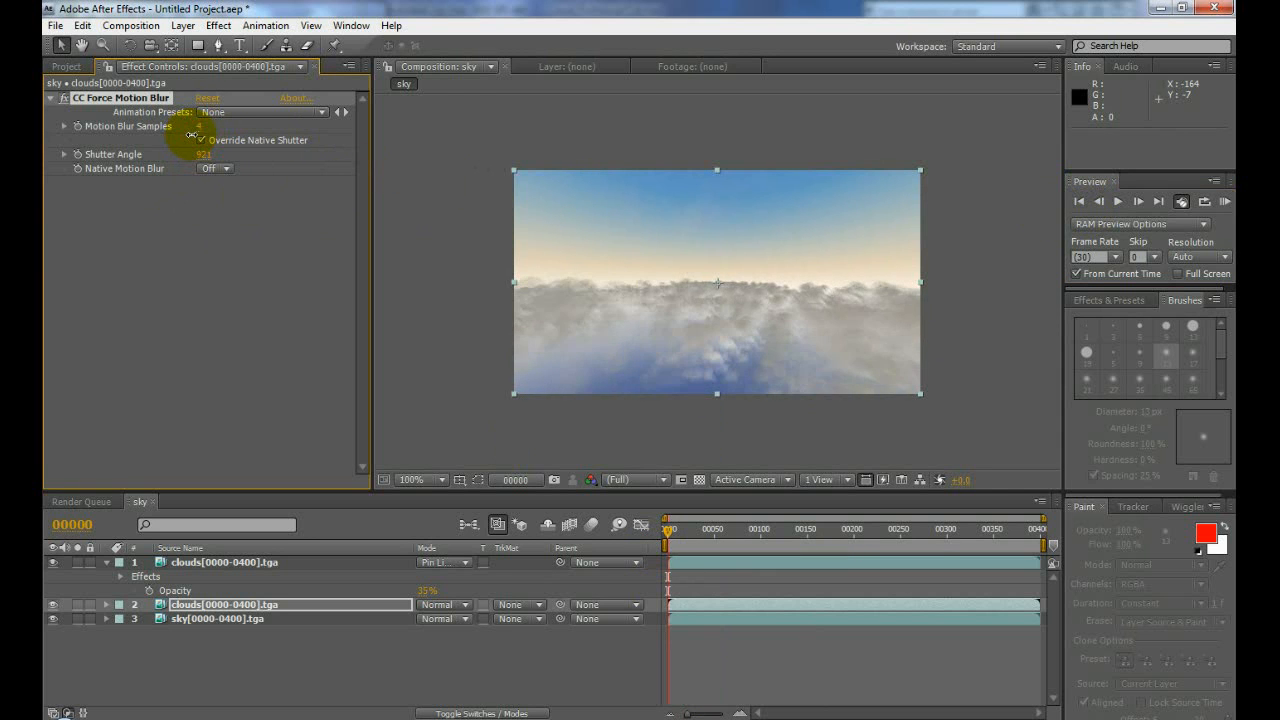